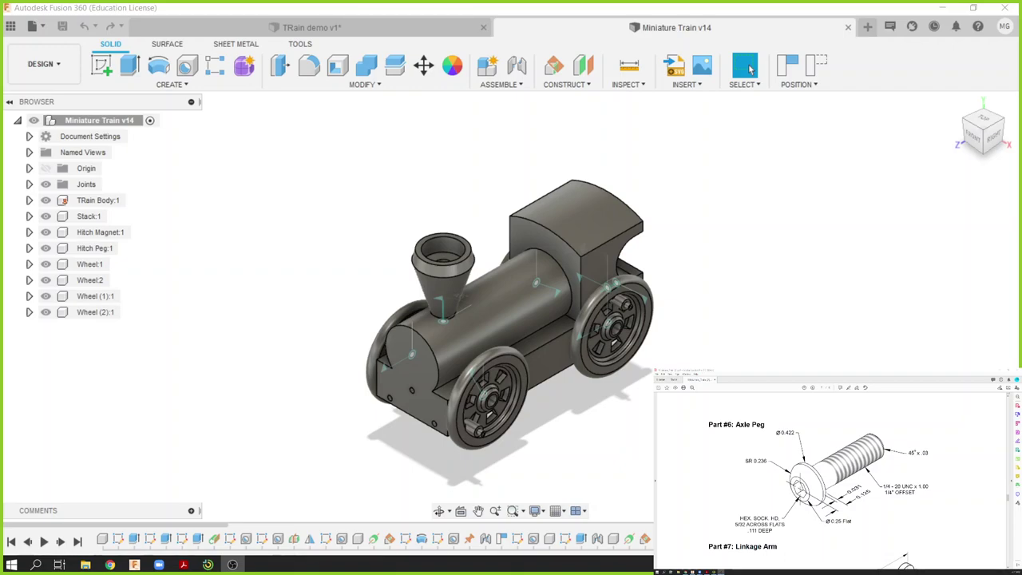
Step: Create a new internal component named Axle Peg and keep it active
{"action": "left_click", "coordinate": [1014, 240]}
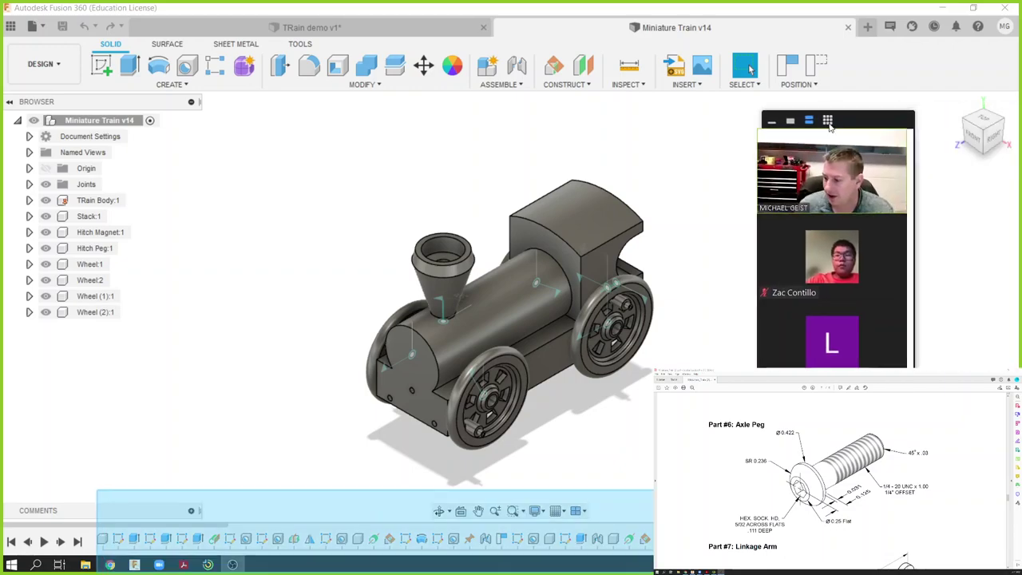
{"action": "left_click_drag", "start_coordinate": [954, 128], "coordinate": [529, 129]}
{"action": "left_click", "coordinate": [527, 126]}
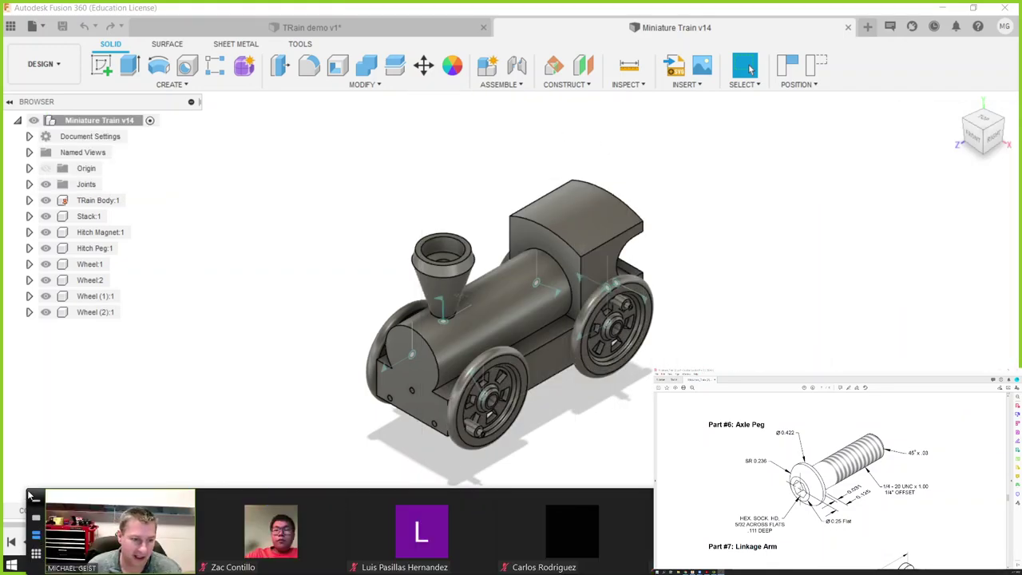
{"action": "left_click", "coordinate": [33, 497]}
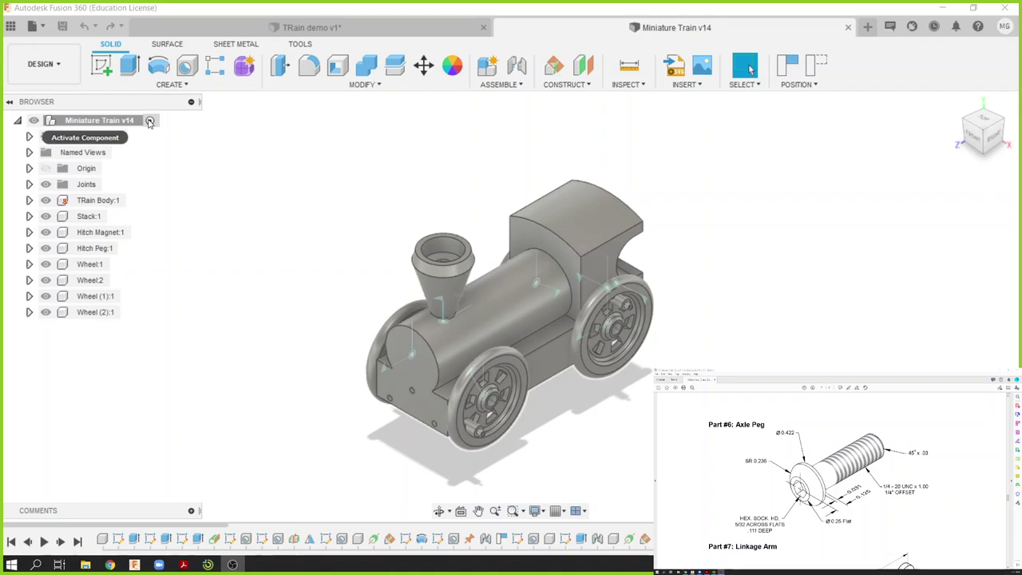
{"action": "left_click", "coordinate": [491, 69]}
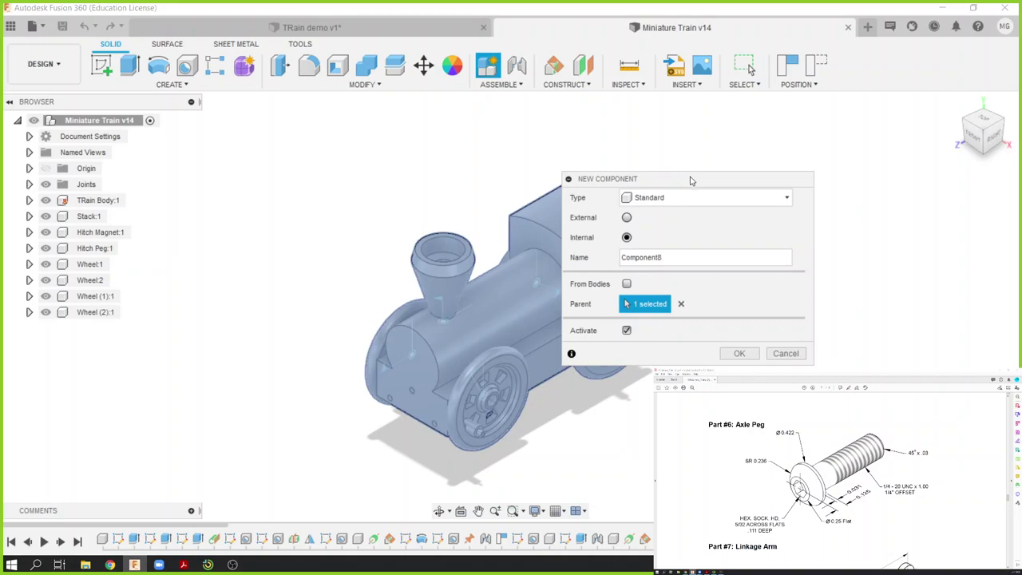
{"action": "left_click_drag", "start_coordinate": [692, 181], "coordinate": [606, 163]}
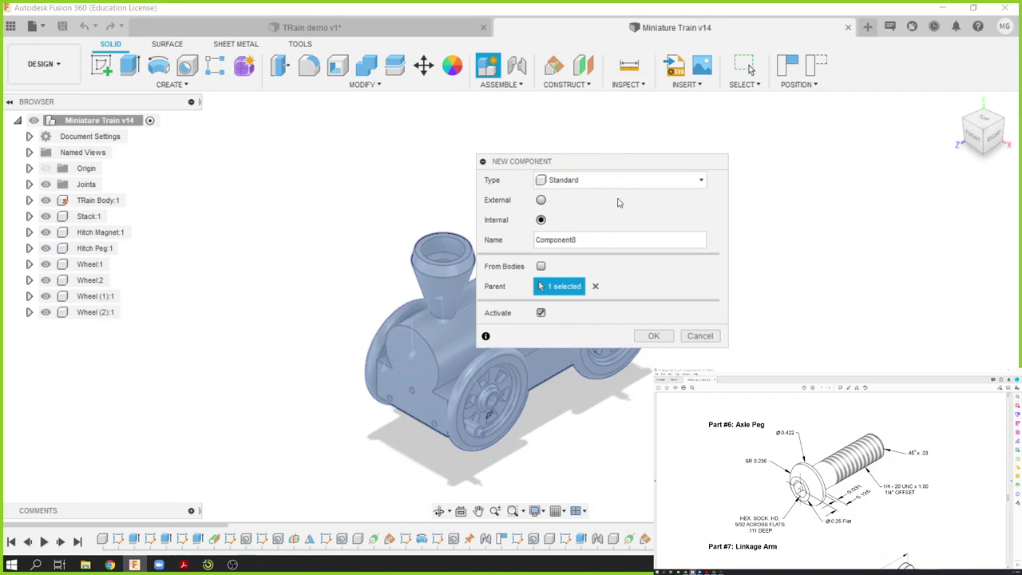
{"action": "left_click_drag", "start_coordinate": [592, 240], "coordinate": [460, 234]}
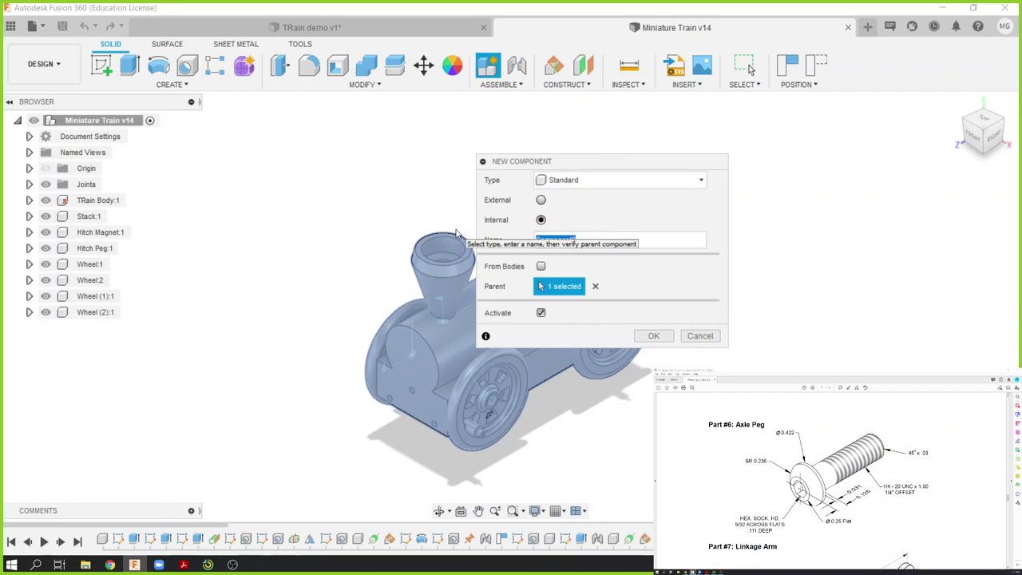
{"action": "key", "text": "BackSpace"}
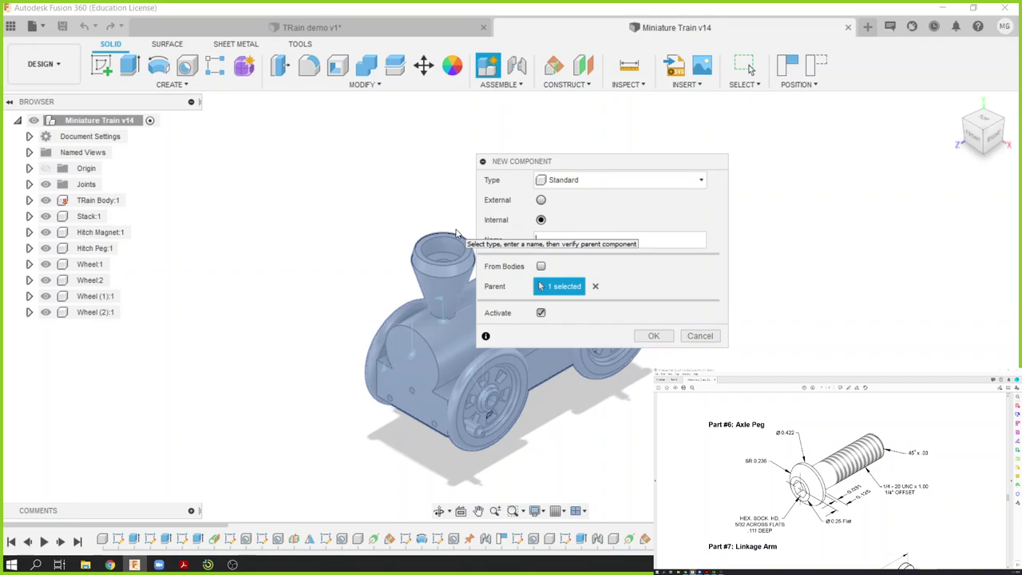
{"action": "type", "text": "L"}
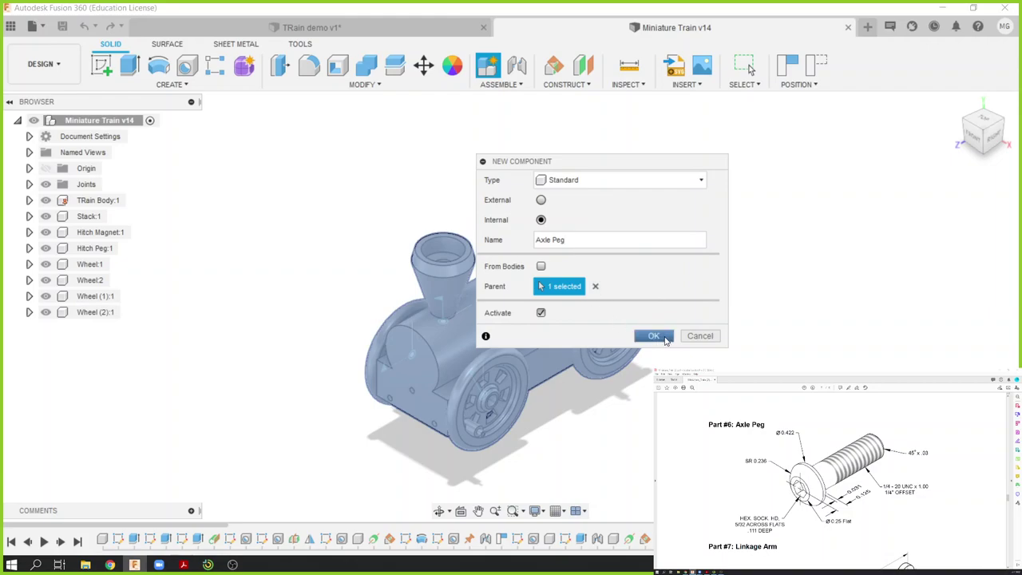
{"action": "left_click", "coordinate": [665, 338]}
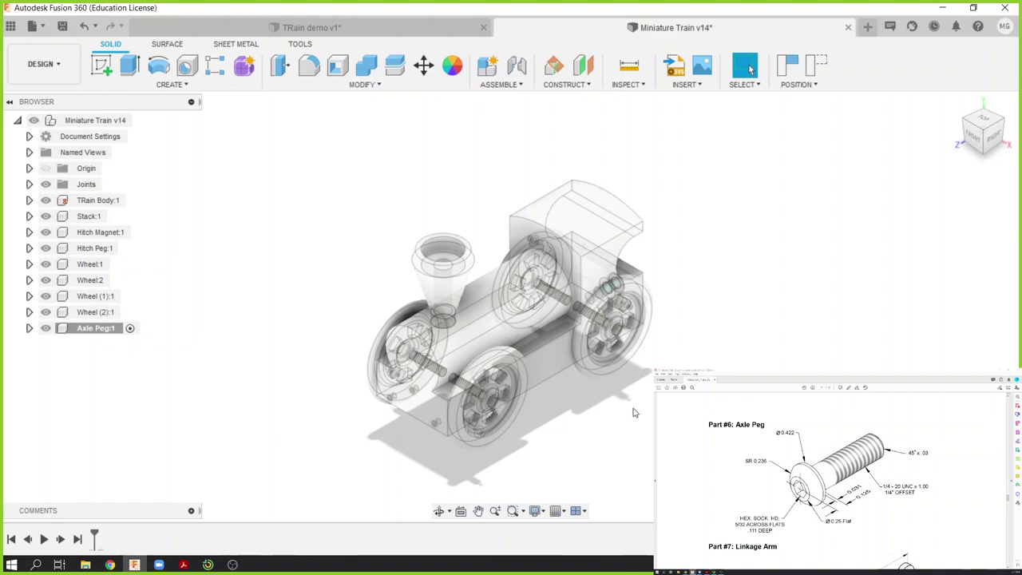
{"action": "middle_click_drag", "start_coordinate": [592, 394], "coordinate": [388, 328]}
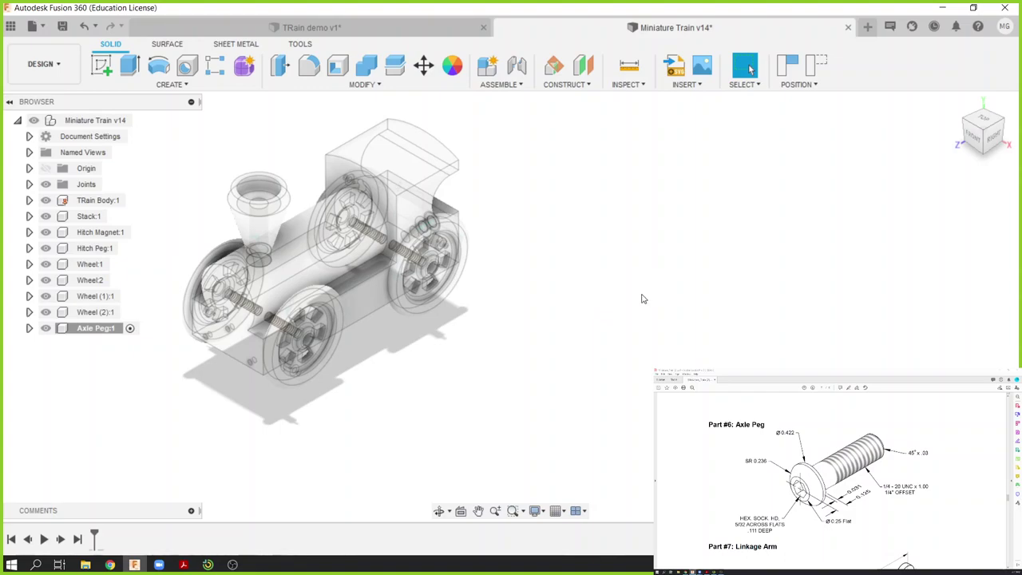
Step: Start a sketch on the train body's side face, capturing the moved components' positions
{"action": "left_click", "coordinate": [101, 67]}
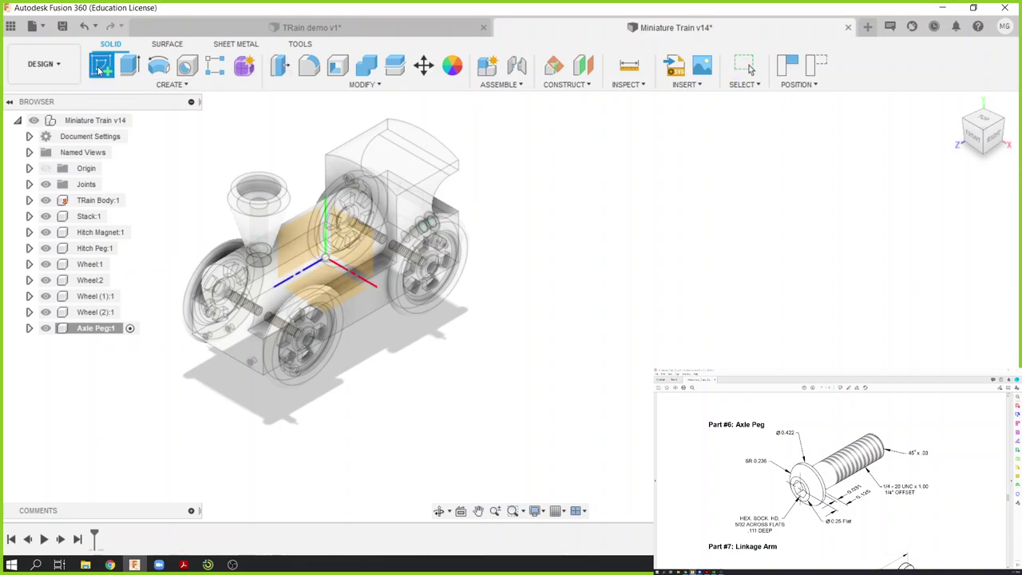
{"action": "left_click", "coordinate": [351, 296]}
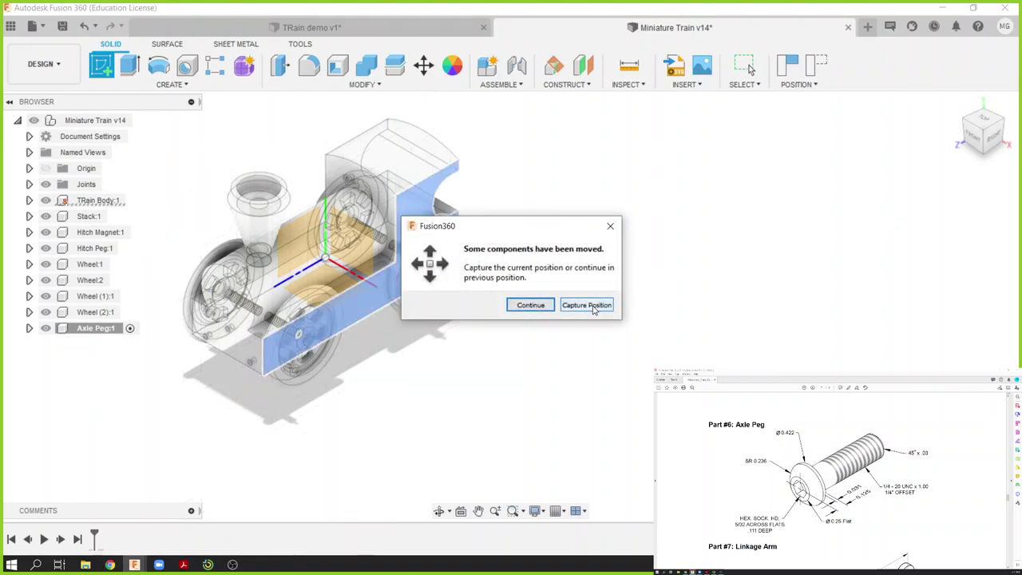
{"action": "left_click", "coordinate": [593, 307]}
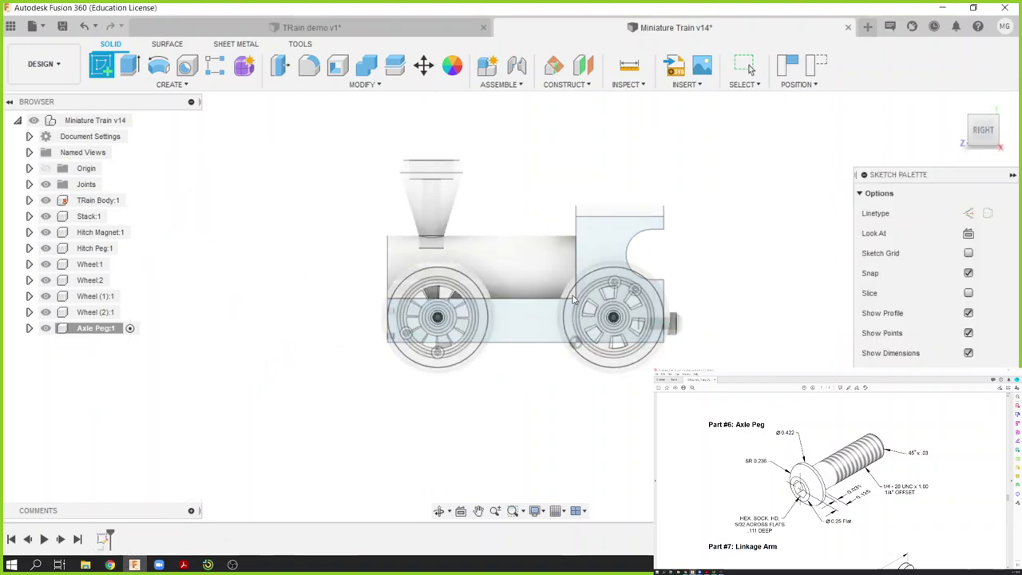
{"action": "mouse_move", "coordinate": [307, 263]}
{"action": "middle_mouse_down"}
{"action": "mouse_move", "coordinate": [402, 263]}
{"action": "mouse_move", "coordinate": [480, 238]}
{"action": "middle_mouse_up"}
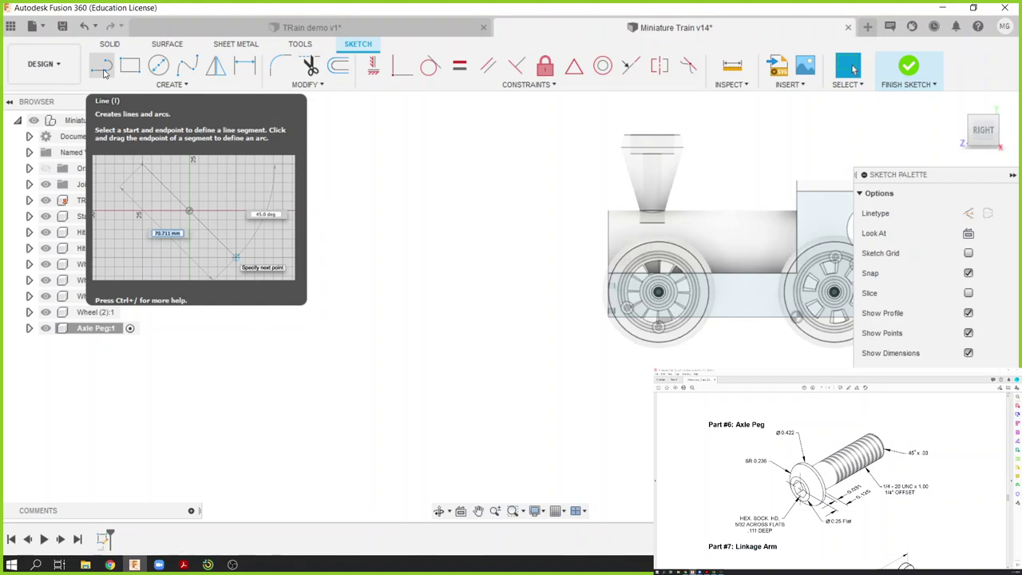
Step: Draw the vertical shaft line of the peg's half profile
{"action": "left_click", "coordinate": [103, 71]}
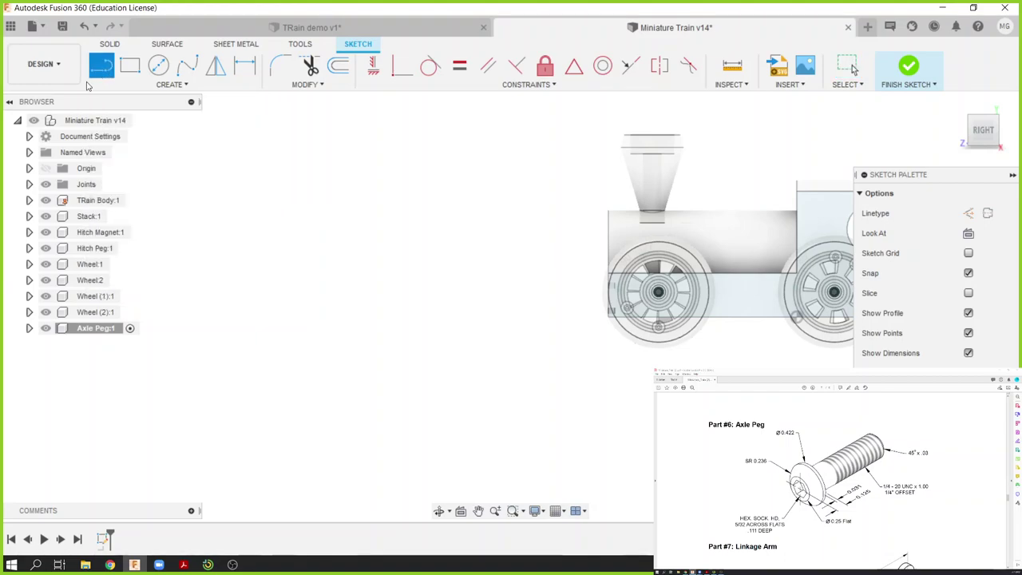
{"action": "left_click", "coordinate": [313, 321]}
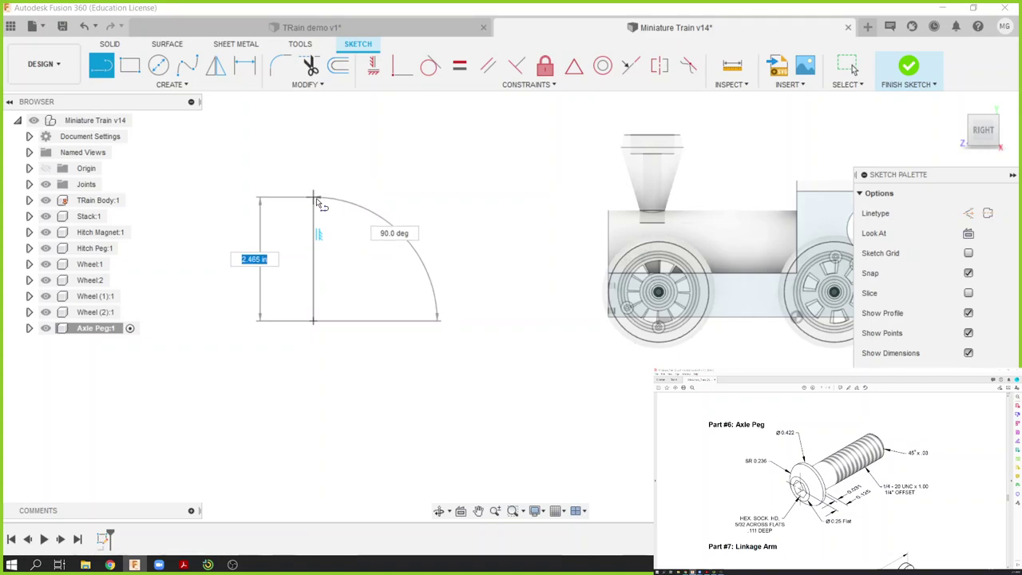
{"action": "left_click", "coordinate": [313, 227]}
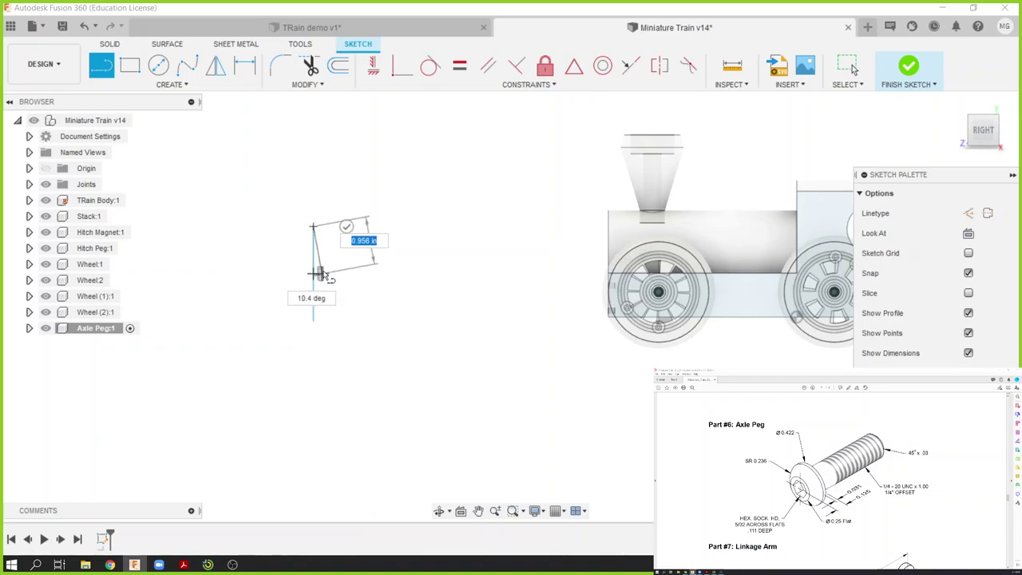
{"action": "key", "text": "Escape"}
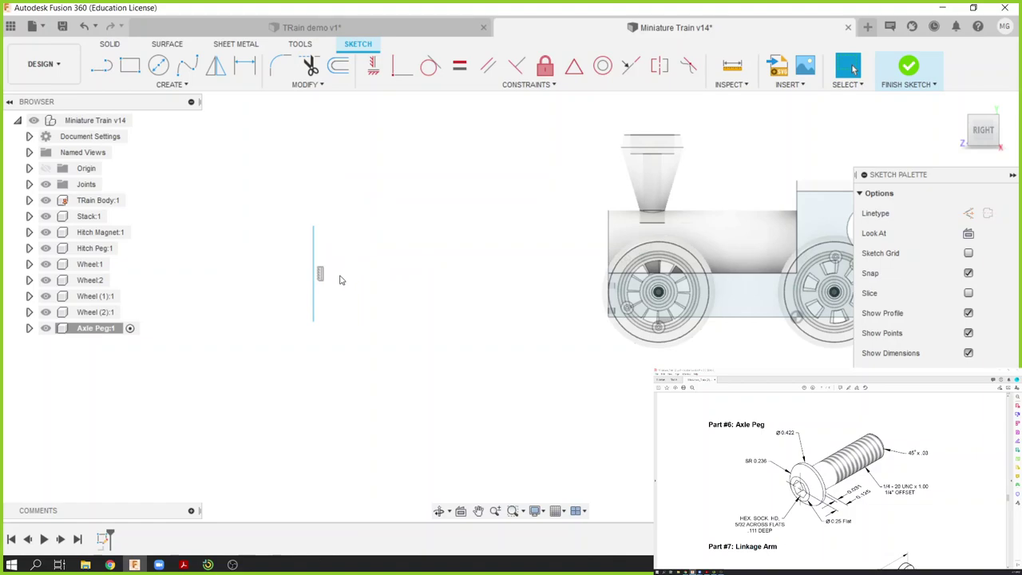
{"action": "scroll", "coordinate": [334, 281], "scroll_direction": "up", "scroll_amount": 3}
{"action": "middle_click_drag", "start_coordinate": [334, 281], "coordinate": [369, 292]}
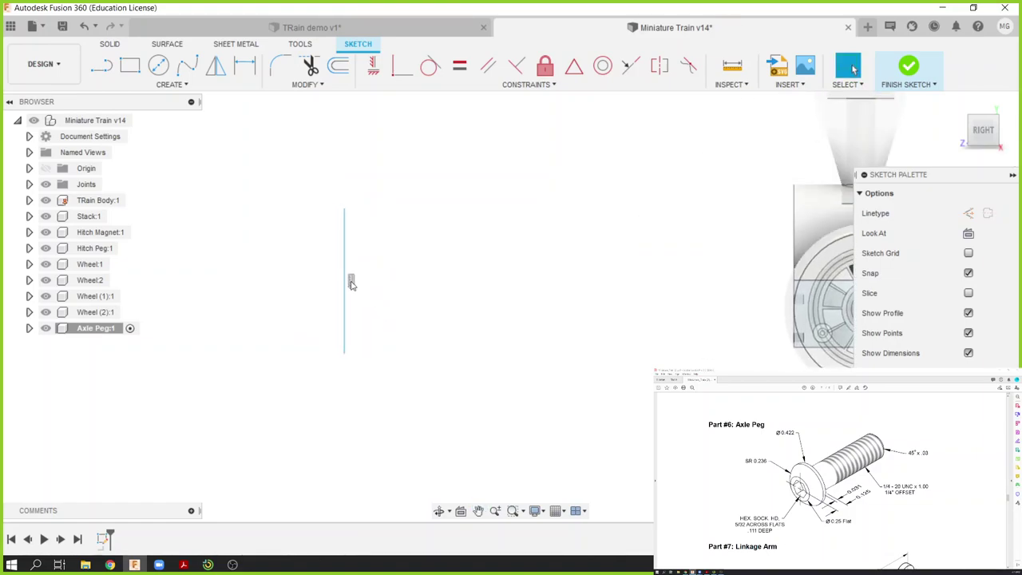
Step: Add the connected outline lines, including 0.400 in and 0.100 in segments, and adjust an endpoint
{"action": "key", "text": "l"}
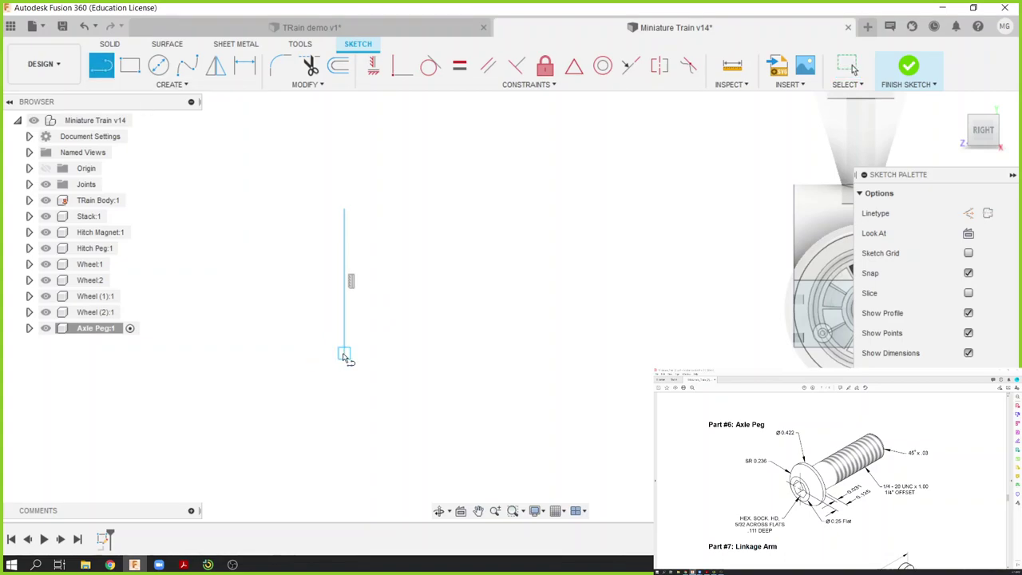
{"action": "left_click", "coordinate": [345, 357]}
{"action": "left_click_drag", "start_coordinate": [341, 352], "coordinate": [333, 249]}
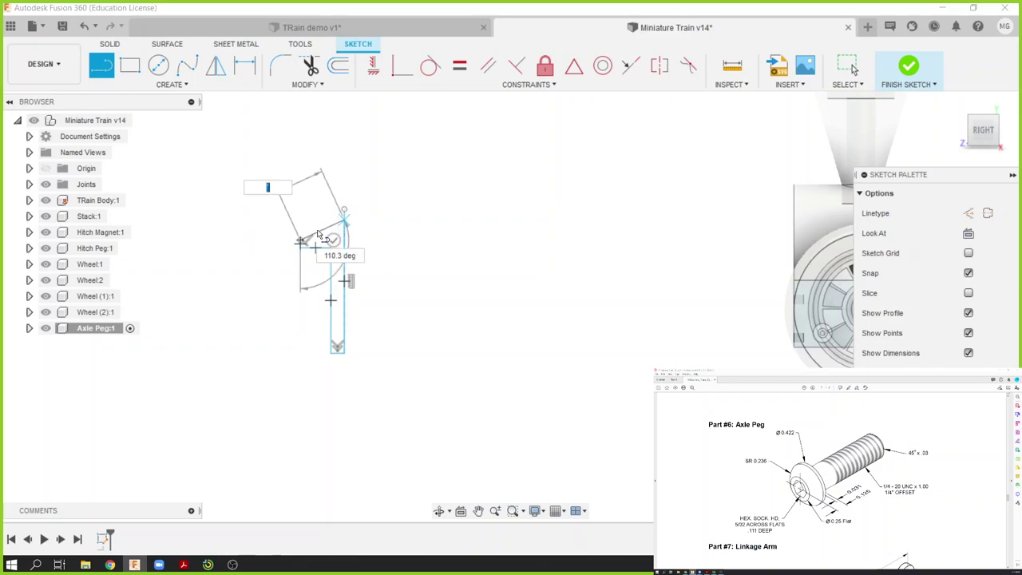
{"action": "key", "text": "Escape"}
{"action": "middle_click_drag", "start_coordinate": [324, 275], "coordinate": [349, 332]}
{"action": "mouse_move", "coordinate": [364, 249]}
{"action": "left_mouse_down"}
{"action": "mouse_move", "coordinate": [365, 270]}
{"action": "mouse_move", "coordinate": [364, 260]}
{"action": "left_mouse_up"}
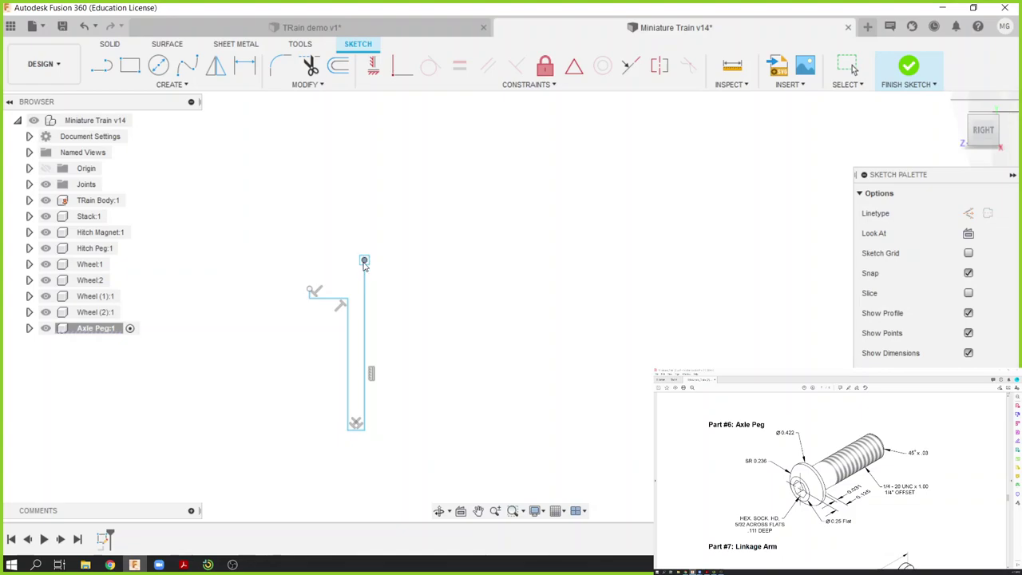
Step: Draw a three-point arc joining the shoulder's outer end to the top of the axis line
{"action": "left_click", "coordinate": [167, 84]}
{"action": "mouse_move", "coordinate": [140, 136]}
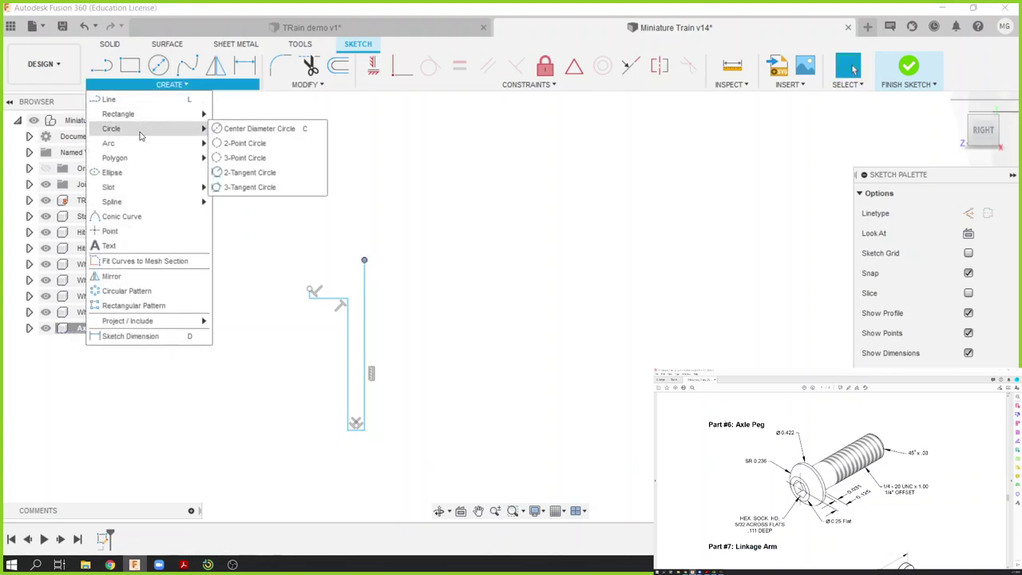
{"action": "left_click", "coordinate": [239, 143]}
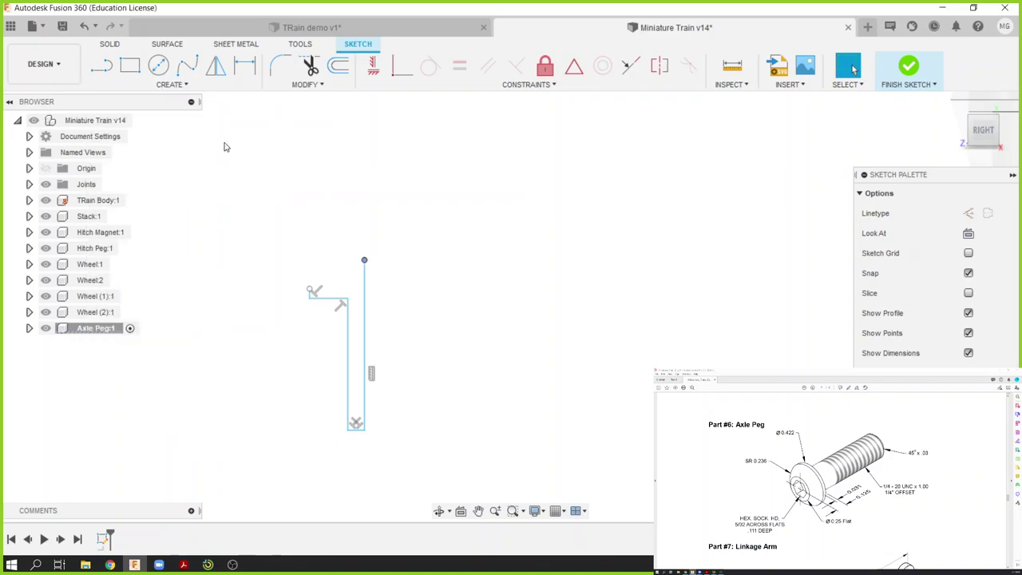
{"action": "left_click", "coordinate": [311, 289]}
{"action": "scroll", "coordinate": [343, 273], "scroll_direction": "up", "scroll_amount": 3}
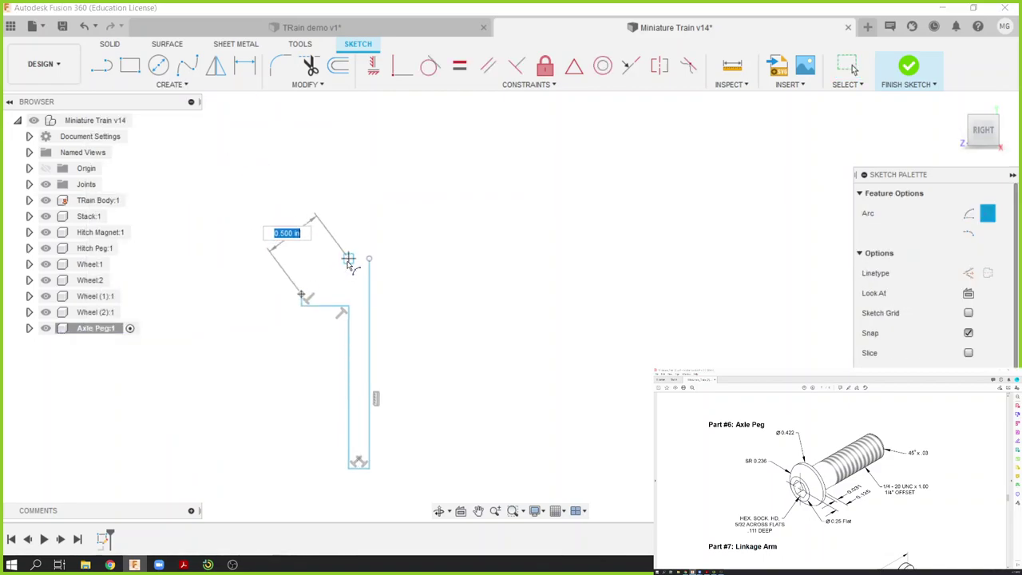
{"action": "left_click", "coordinate": [349, 259]}
{"action": "left_click", "coordinate": [328, 270]}
{"action": "key", "text": "Escape"}
{"action": "scroll", "coordinate": [343, 316], "scroll_direction": "up", "scroll_amount": 1}
{"action": "middle_click_drag", "start_coordinate": [351, 313], "coordinate": [340, 255]}
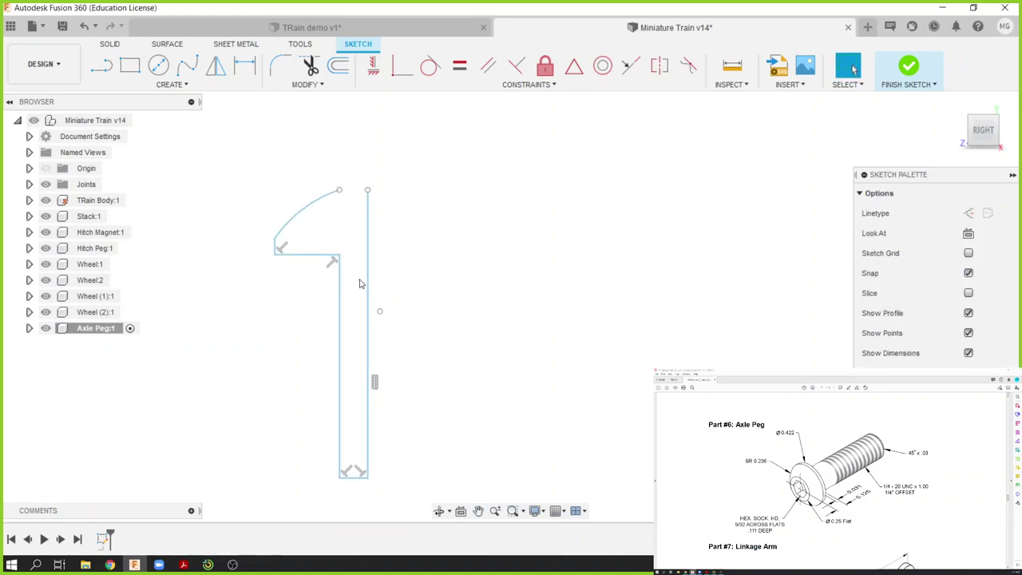
{"action": "left_click", "coordinate": [368, 274]}
Step: Replace the head arc with a new three-point arc forming the domed head
{"action": "left_click", "coordinate": [305, 212]}
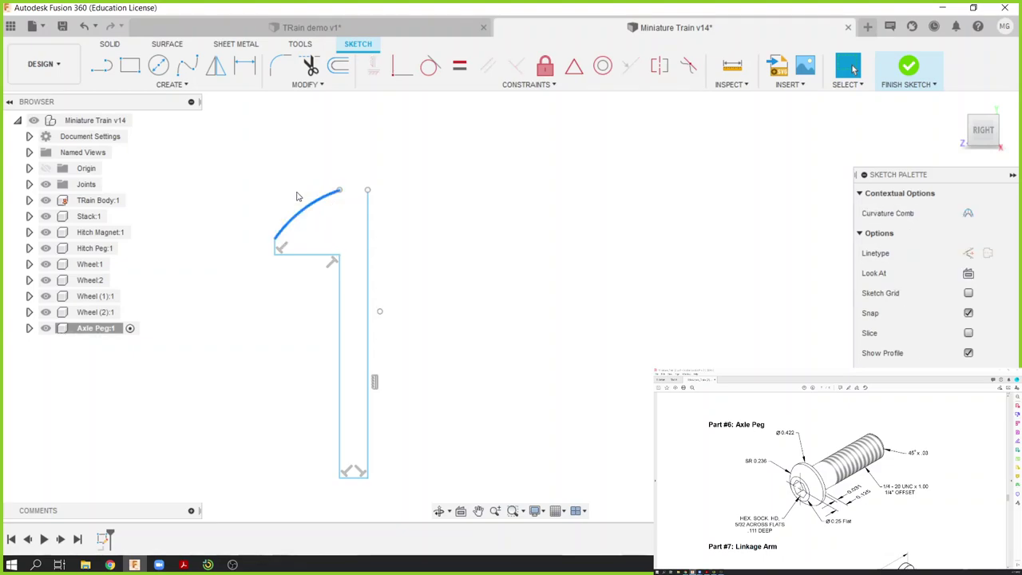
{"action": "key", "text": "Delete"}
{"action": "left_click", "coordinate": [174, 89]}
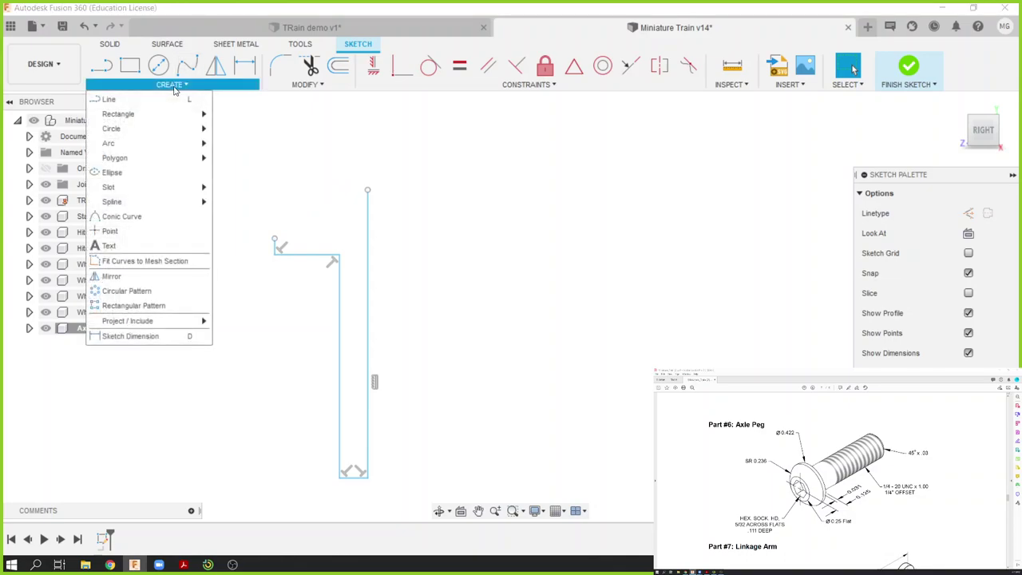
{"action": "mouse_move", "coordinate": [192, 143]}
{"action": "left_click", "coordinate": [240, 144]}
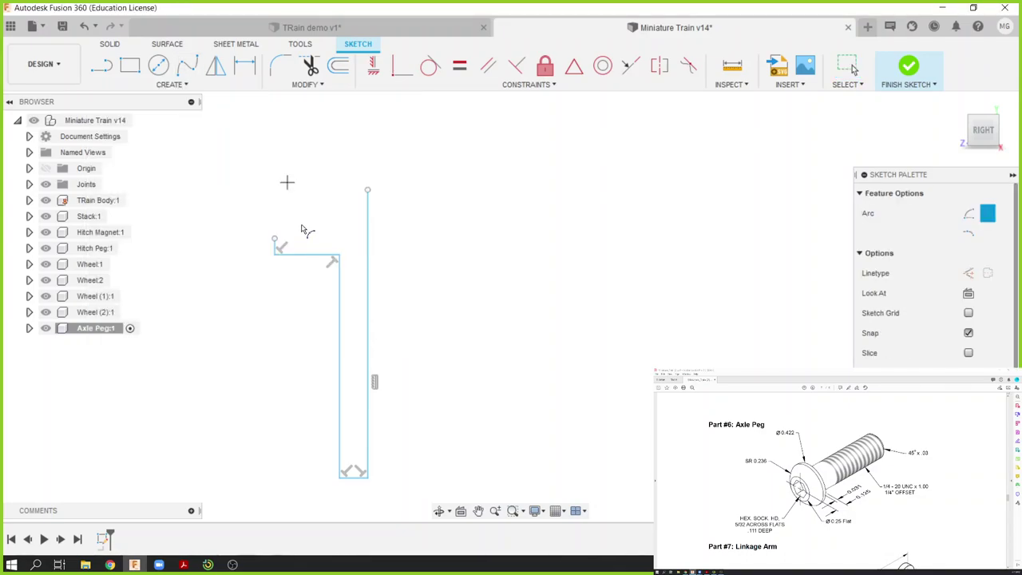
{"action": "left_click", "coordinate": [274, 239]}
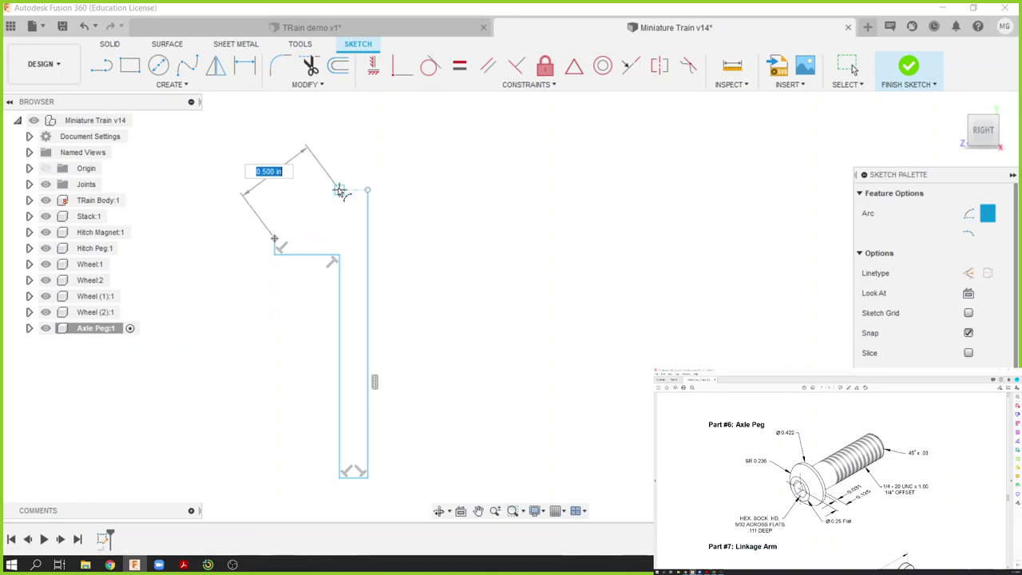
{"action": "key", "text": "Escape"}
{"action": "left_click", "coordinate": [339, 190]}
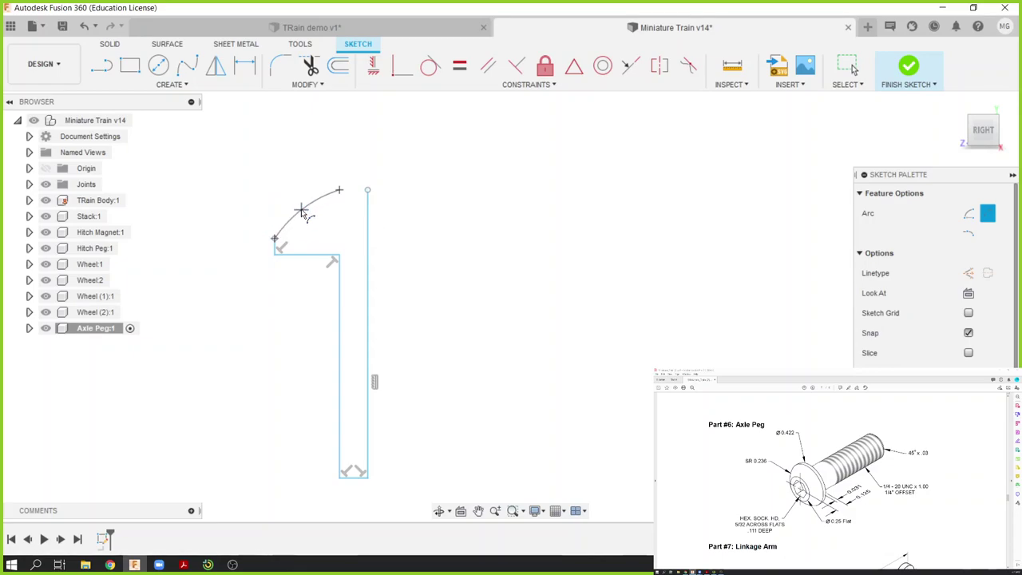
{"action": "left_click", "coordinate": [306, 207]}
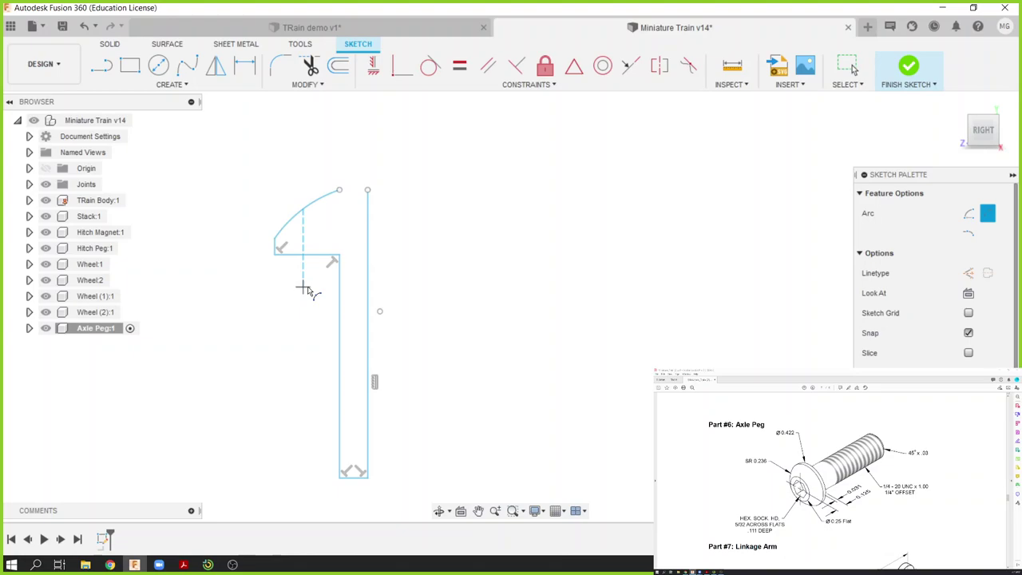
{"action": "key", "text": "Escape"}
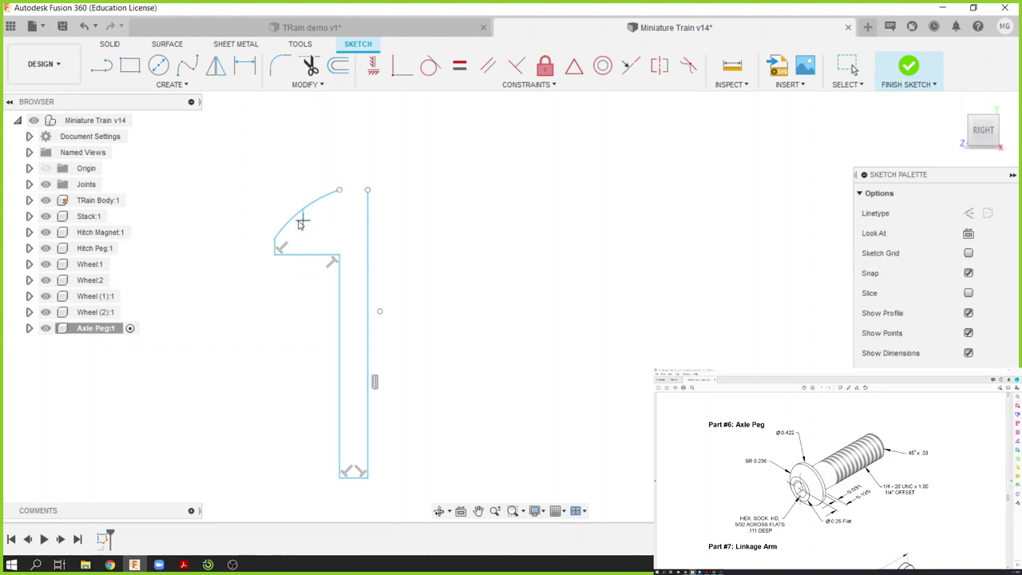
Step: Close the profile with a short top line from the arc to the axis line
{"action": "left_click", "coordinate": [101, 67]}
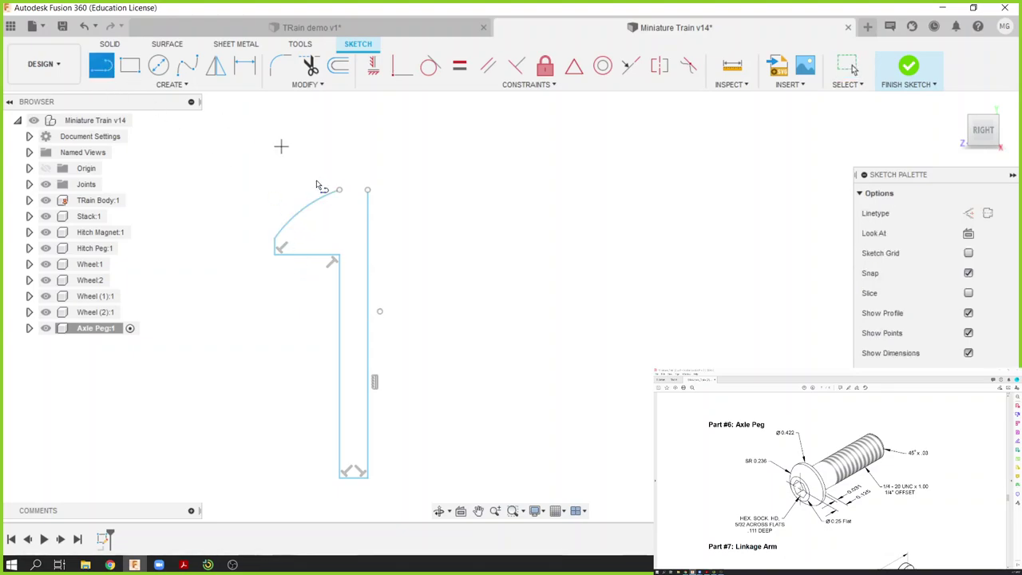
{"action": "left_click", "coordinate": [368, 191]}
{"action": "key", "text": "Escape"}
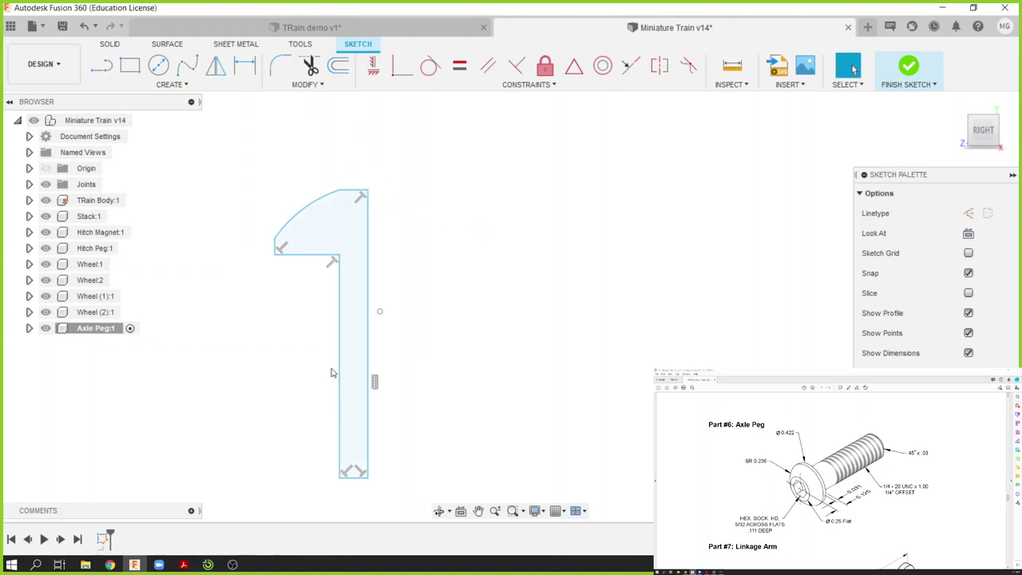
Step: Check the profile against Part #6 in the reference drawing, then finish the sketch
{"action": "key", "text": "Escape"}
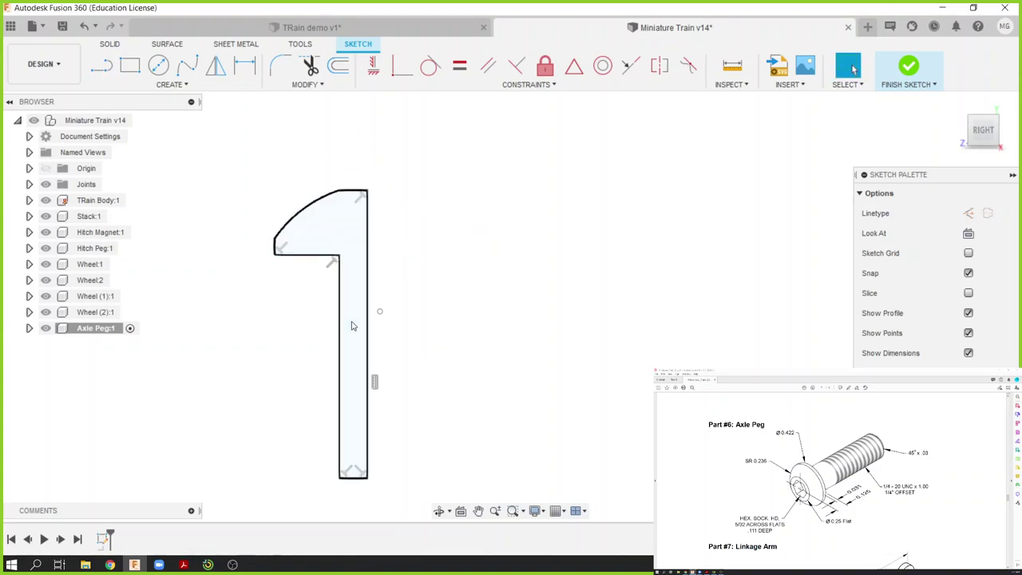
{"action": "double_click", "coordinate": [335, 256]}
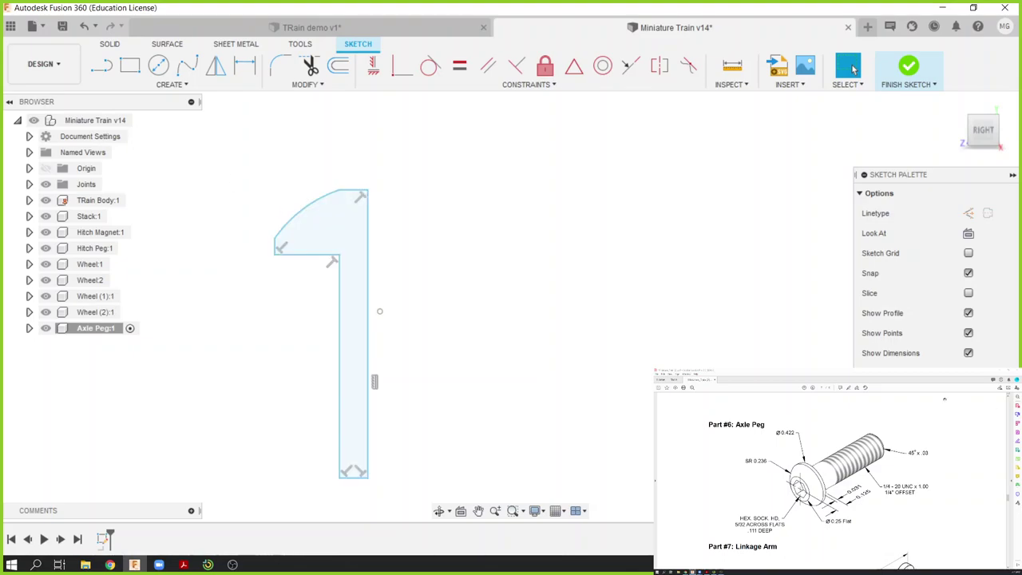
{"action": "key", "text": "alt+Tab"}
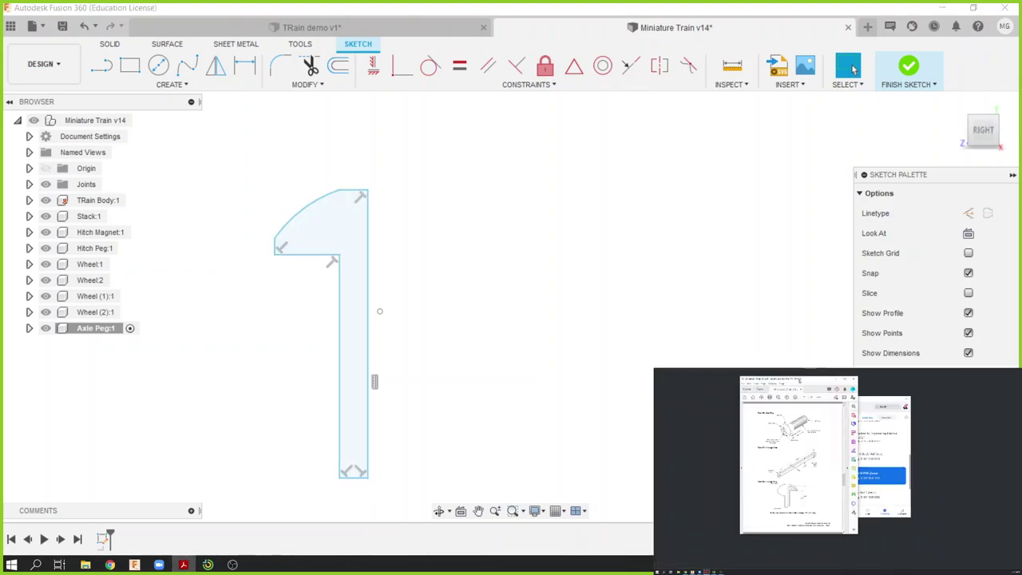
{"action": "mouse_move", "coordinate": [807, 382]}
{"action": "left_mouse_down"}
{"action": "mouse_move", "coordinate": [336, 152]}
{"action": "mouse_move", "coordinate": [448, 164]}
{"action": "mouse_move", "coordinate": [528, 116]}
{"action": "left_mouse_up"}
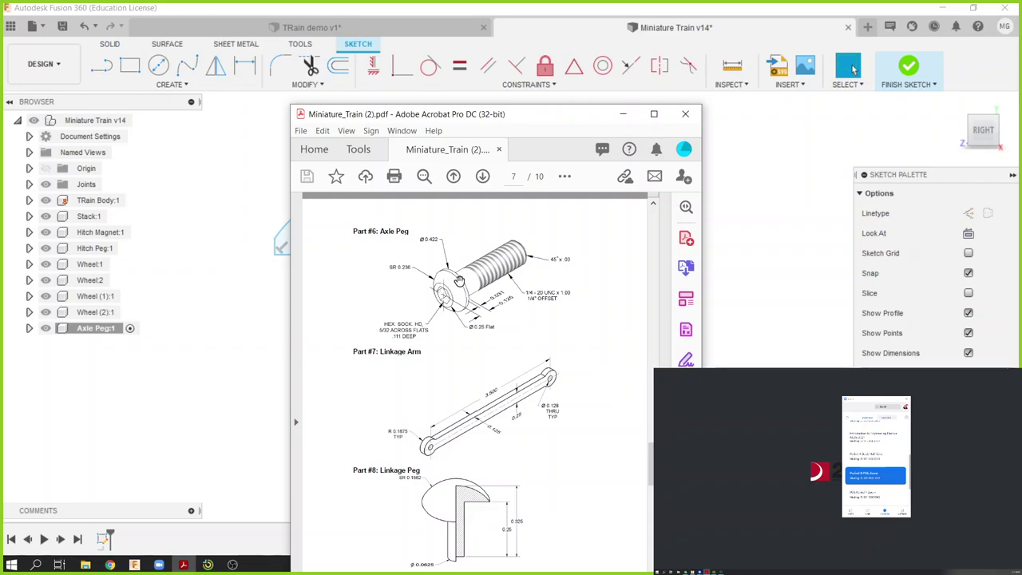
{"action": "left_click_drag", "start_coordinate": [528, 129], "coordinate": [0, 142]}
{"action": "key", "text": "super+Up"}
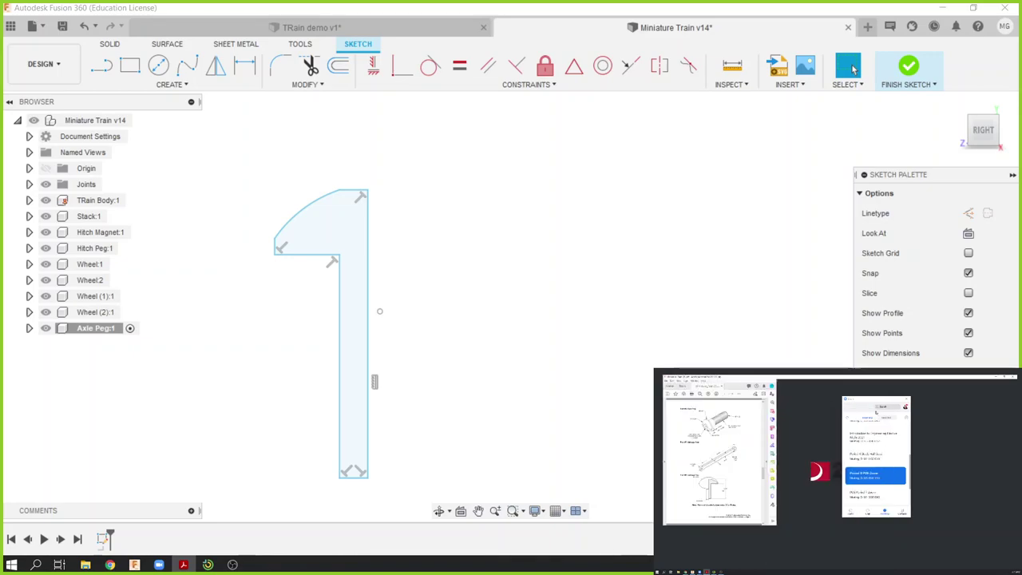
{"action": "left_click", "coordinate": [912, 61]}
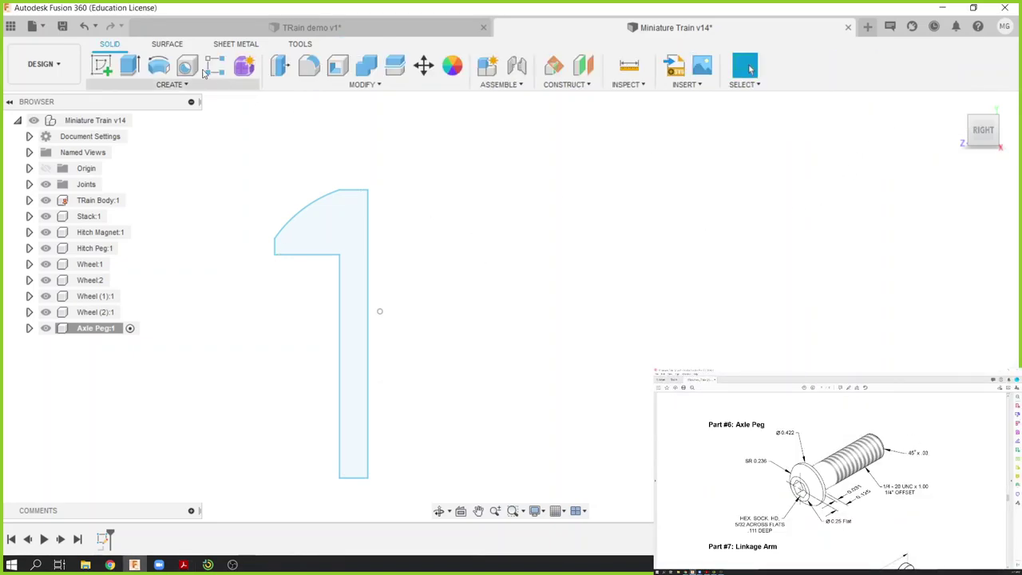
Step: Revolve the peg profile 360° about its straight right edge as a new body
{"action": "left_click", "coordinate": [156, 67]}
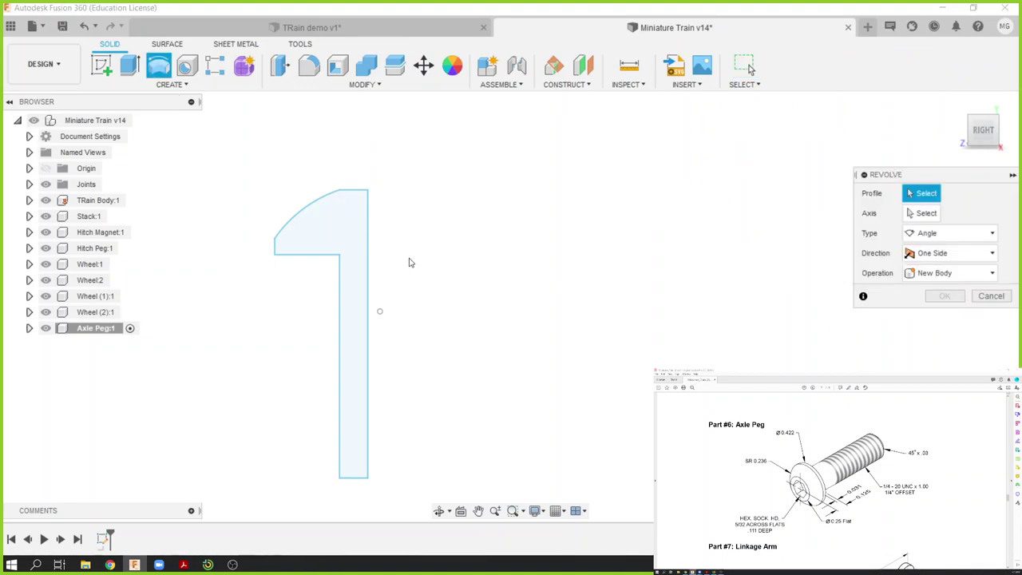
{"action": "scroll", "coordinate": [561, 280], "scroll_direction": "down", "scroll_amount": 2}
{"action": "middle_click_drag", "start_coordinate": [532, 288], "coordinate": [493, 315], "text": "shift"}
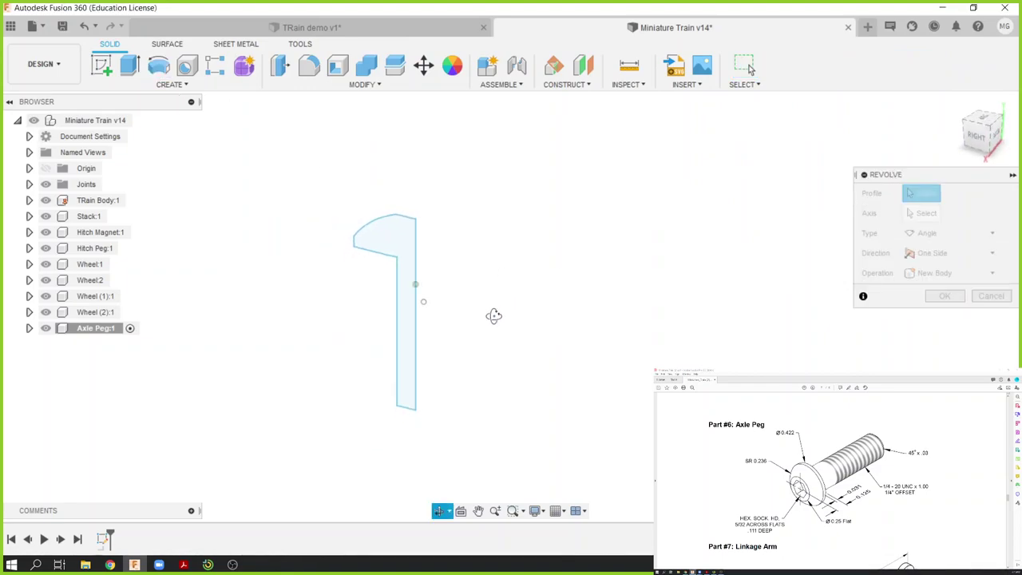
{"action": "left_click", "coordinate": [402, 250]}
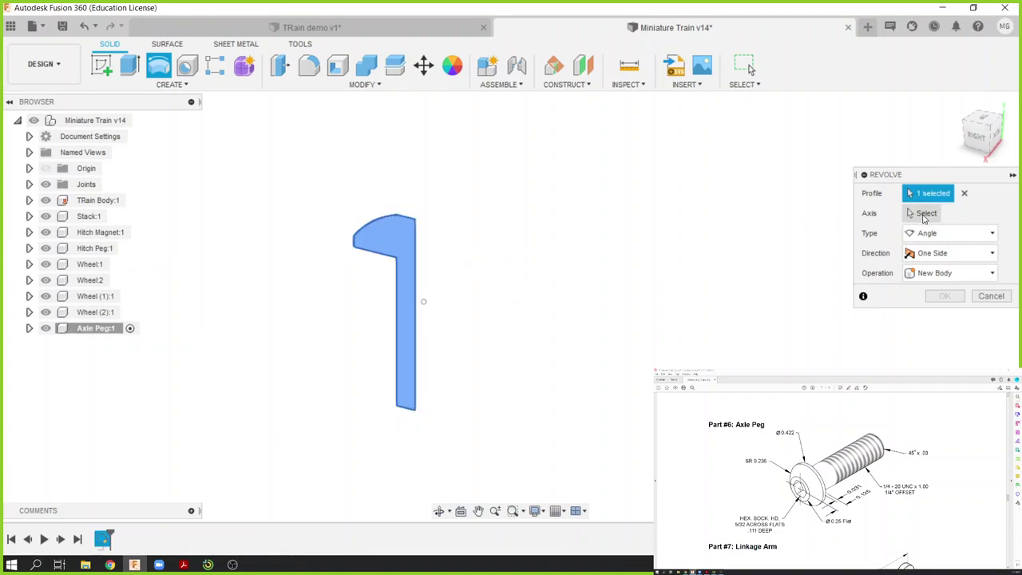
{"action": "left_click", "coordinate": [924, 214]}
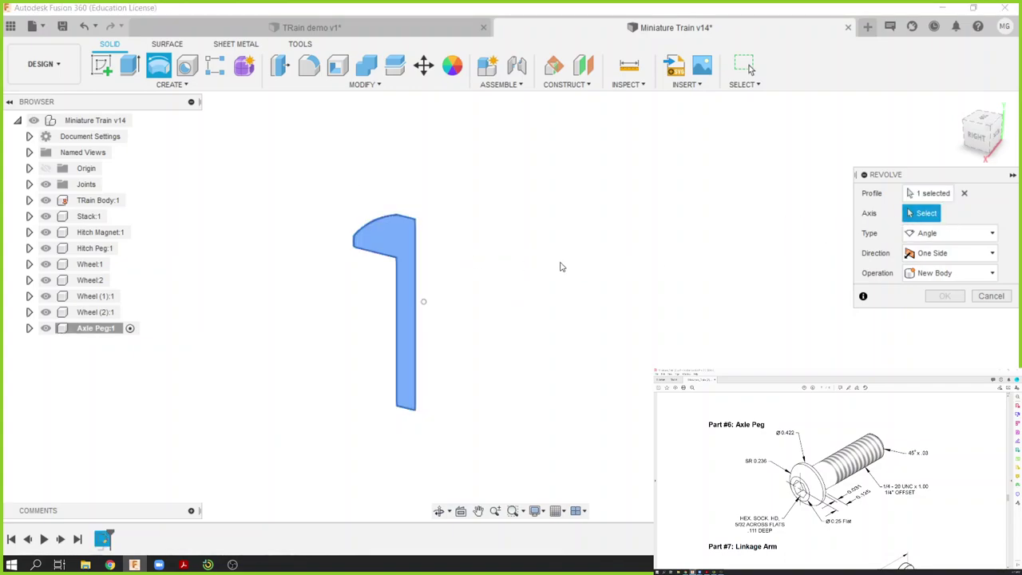
{"action": "left_click", "coordinate": [416, 293]}
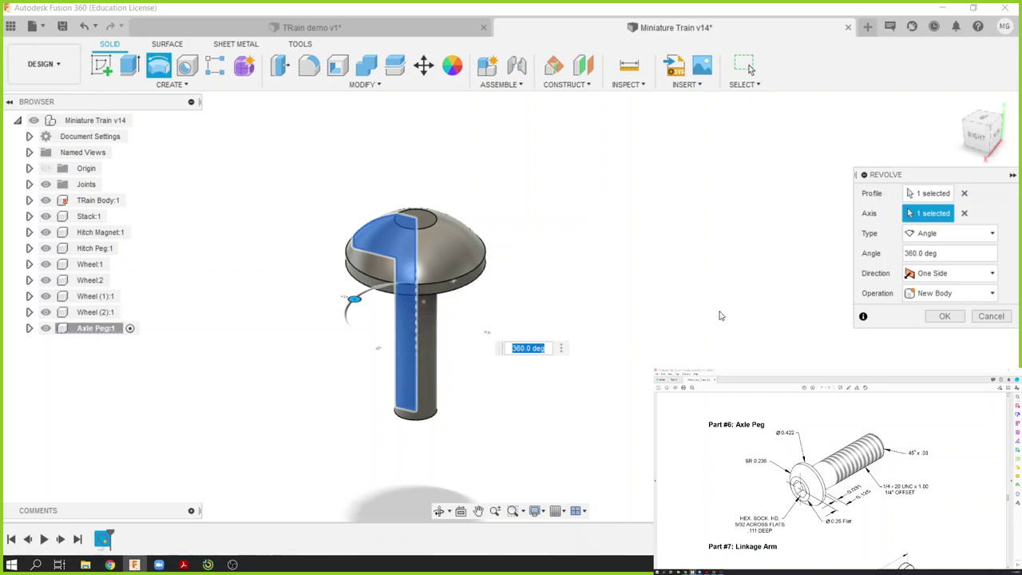
Step: Cancel the revolve and reopen the peg profile sketch from the timeline for editing
{"action": "left_click", "coordinate": [991, 316]}
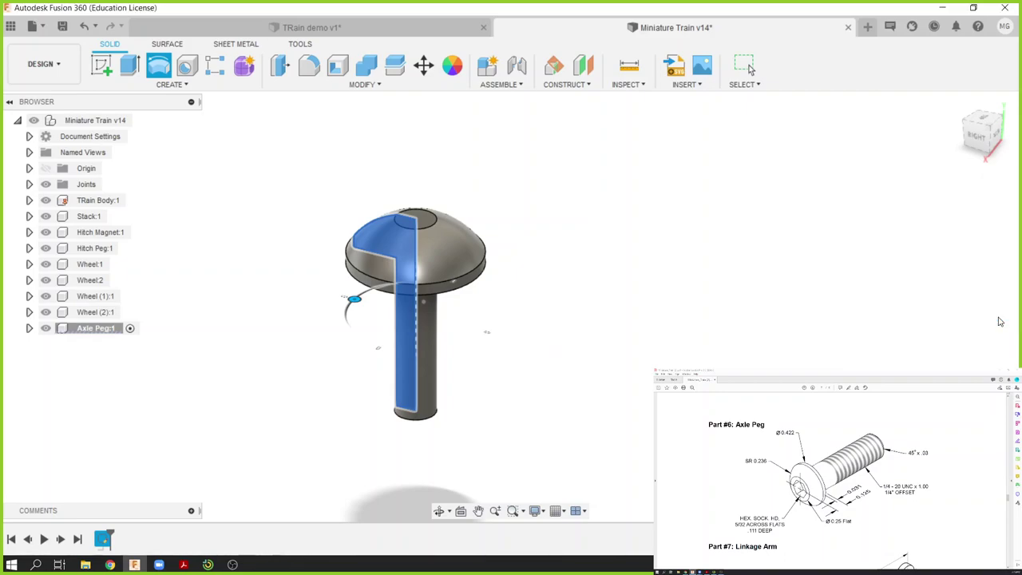
{"action": "left_click", "coordinate": [105, 540]}
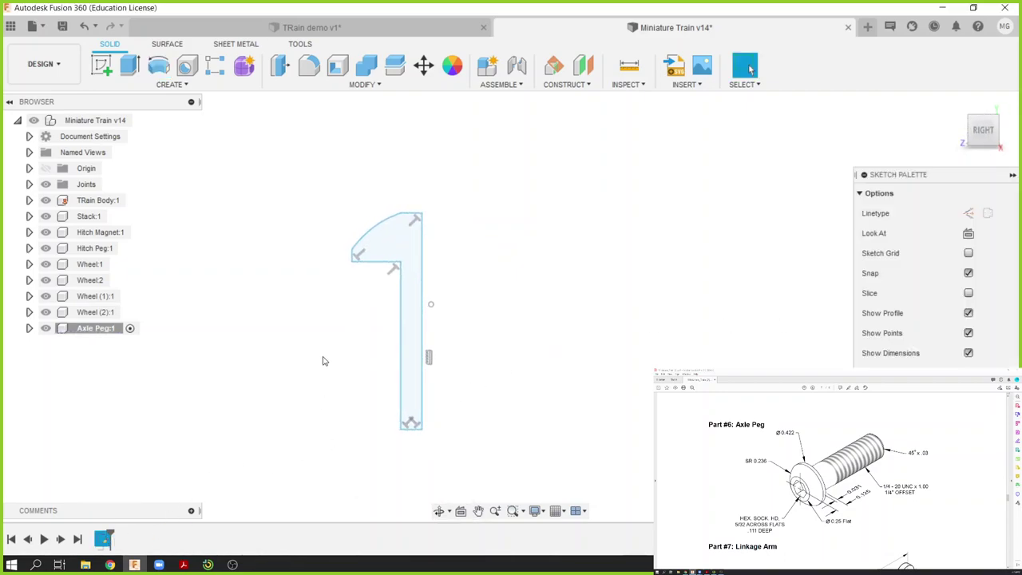
{"action": "middle_click_drag", "start_coordinate": [466, 338], "coordinate": [500, 330]}
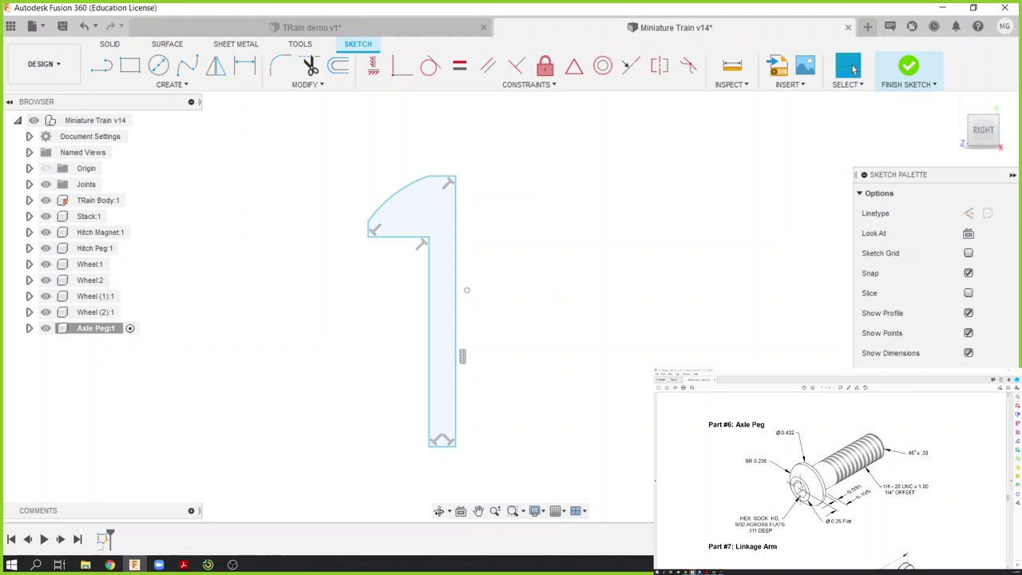
{"action": "left_click", "coordinate": [467, 415]}
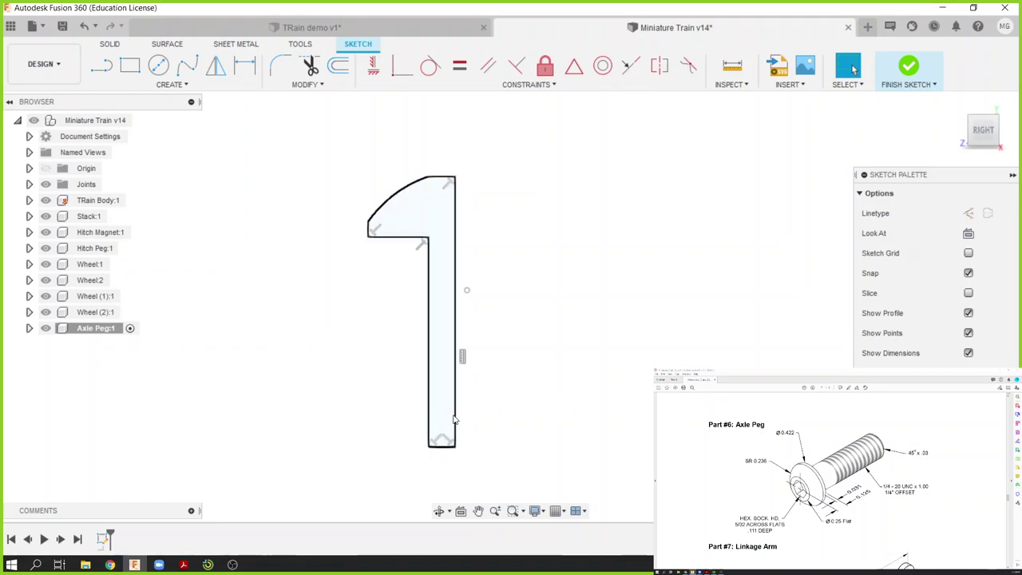
{"action": "left_click", "coordinate": [457, 424]}
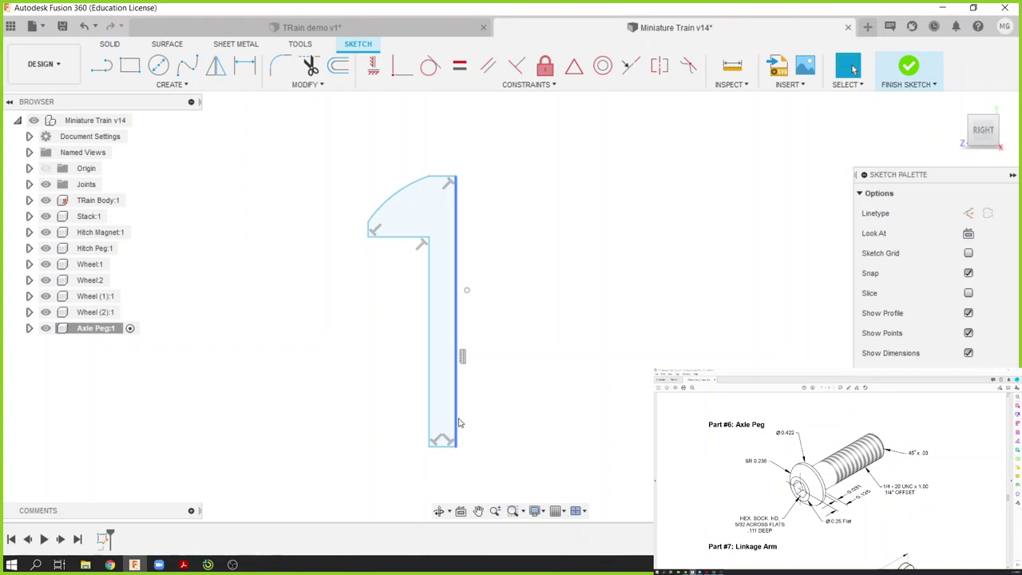
Step: Dimension the stem width between its vertical edges as .25/2 (0.125 in)
{"action": "left_click", "coordinate": [246, 67]}
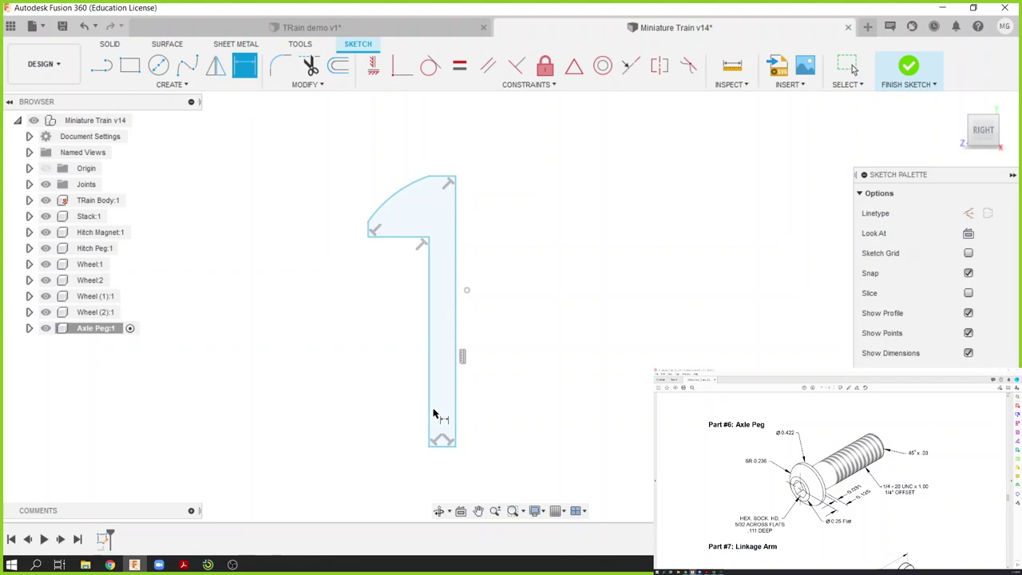
{"action": "left_click", "coordinate": [431, 414]}
{"action": "left_click", "coordinate": [457, 417]}
{"action": "left_click", "coordinate": [452, 474]}
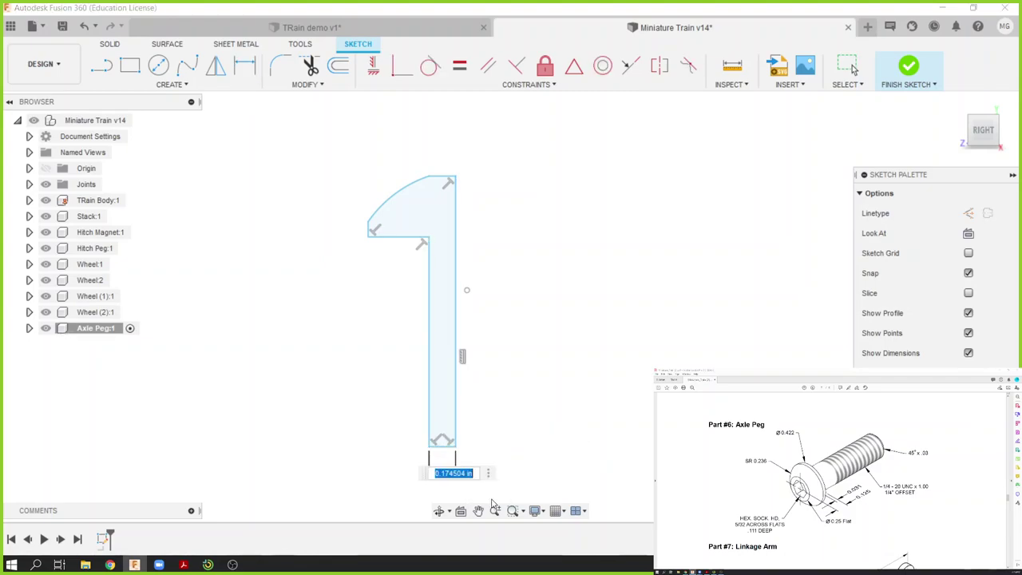
{"action": "key", "text": "BackSpace"}
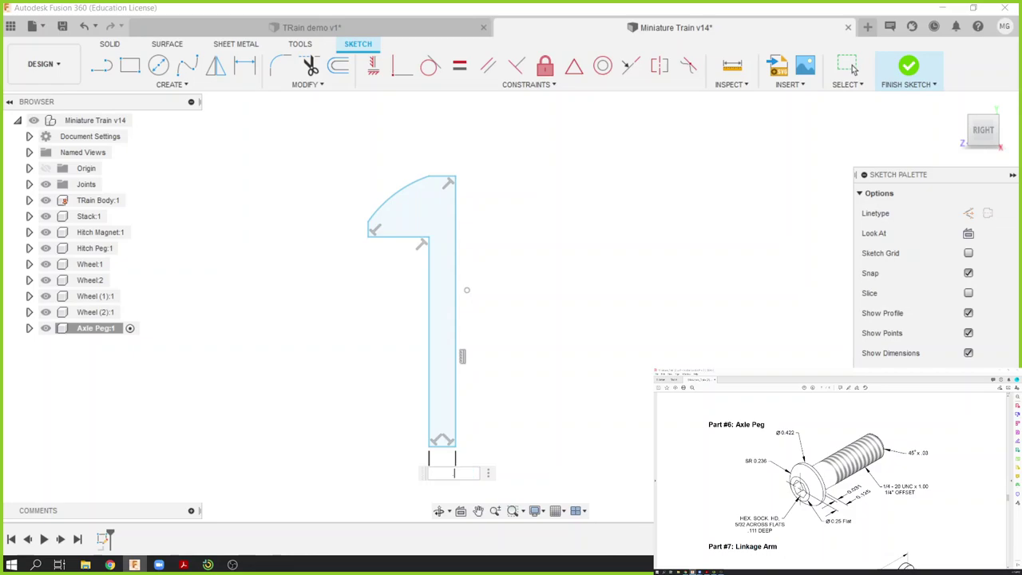
{"action": "type", "text": ".25/2"}
{"action": "key", "text": "Return"}
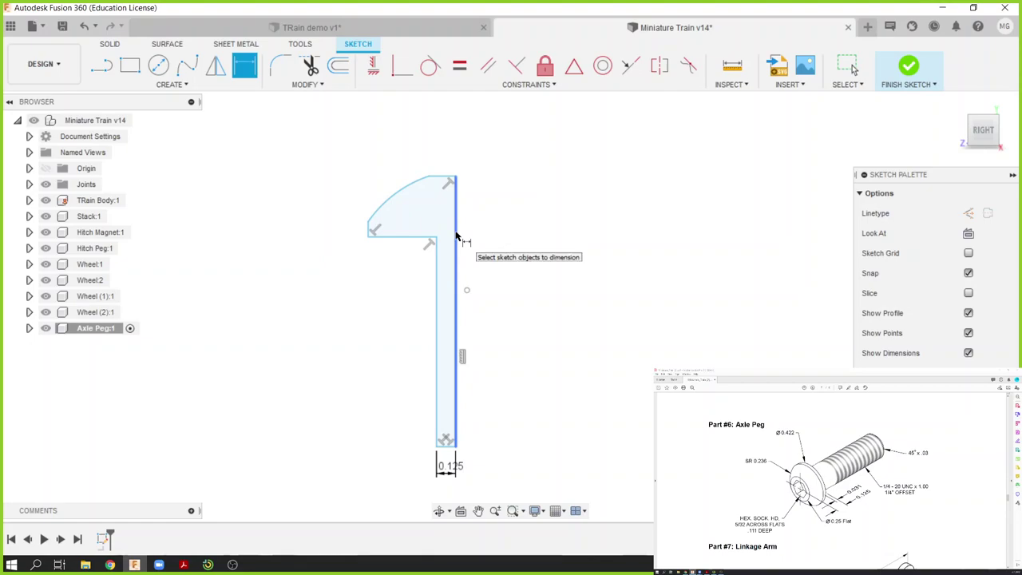
Step: Dimension the head's half-width as 0.422/2 (0.211 in)
{"action": "left_click", "coordinate": [457, 237]}
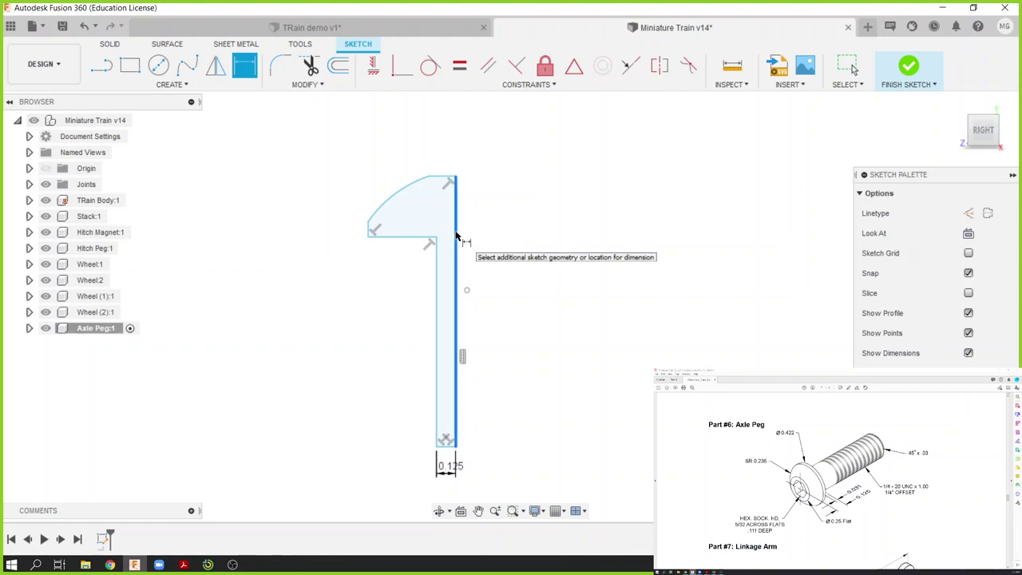
{"action": "left_click", "coordinate": [371, 247]}
{"action": "left_click", "coordinate": [395, 306]}
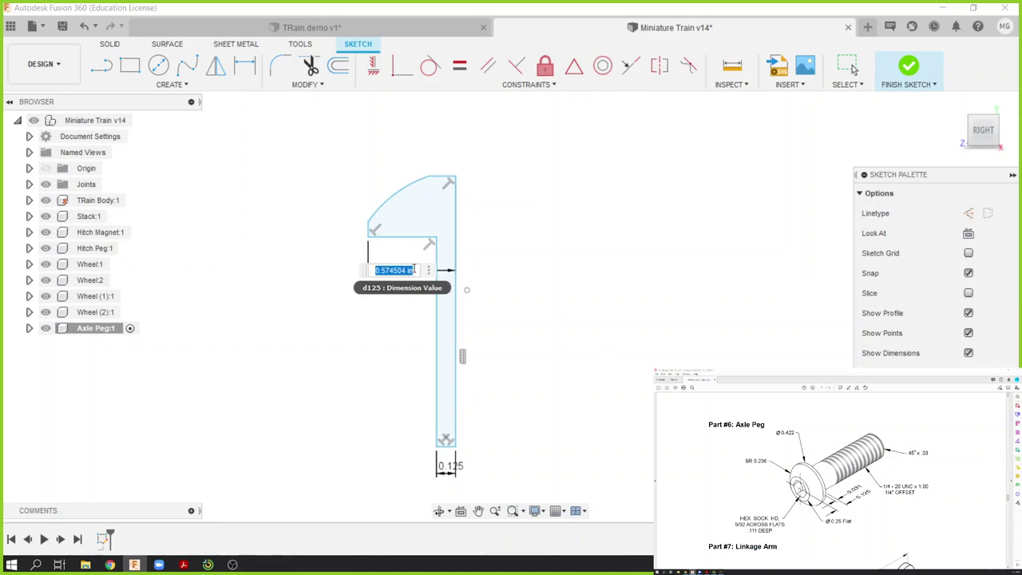
{"action": "key", "text": "BackSpace"}
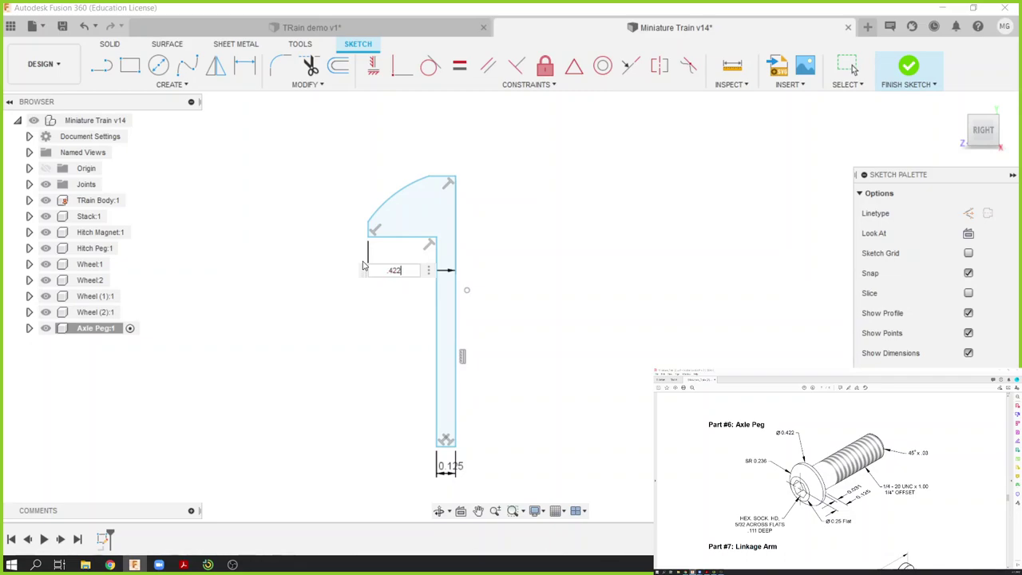
{"action": "type", "text": "/2"}
{"action": "key", "text": "Return"}
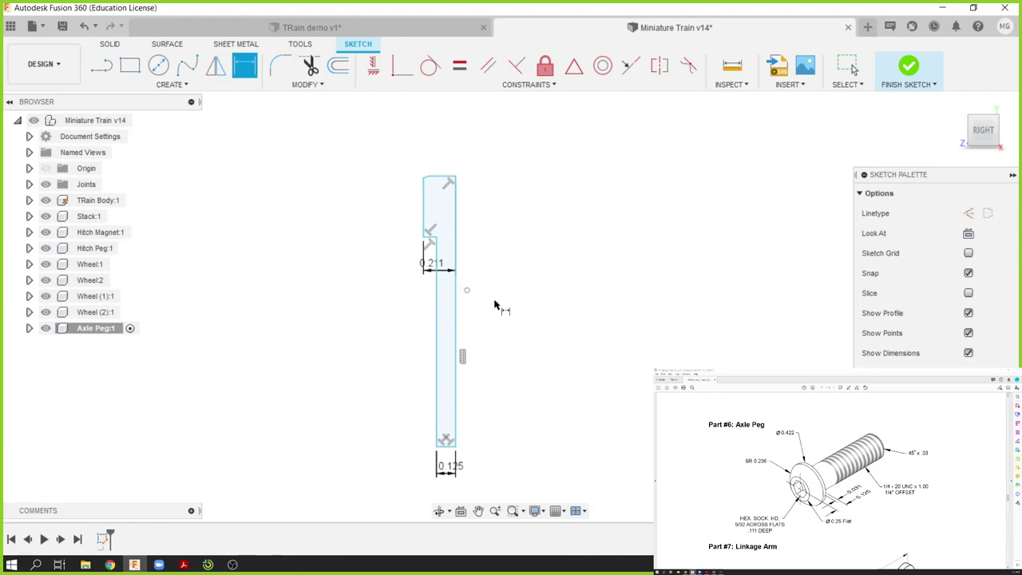
{"action": "scroll", "coordinate": [446, 283], "scroll_direction": "up", "scroll_amount": 1}
{"action": "scroll", "coordinate": [446, 283], "scroll_direction": "up", "scroll_amount": 1}
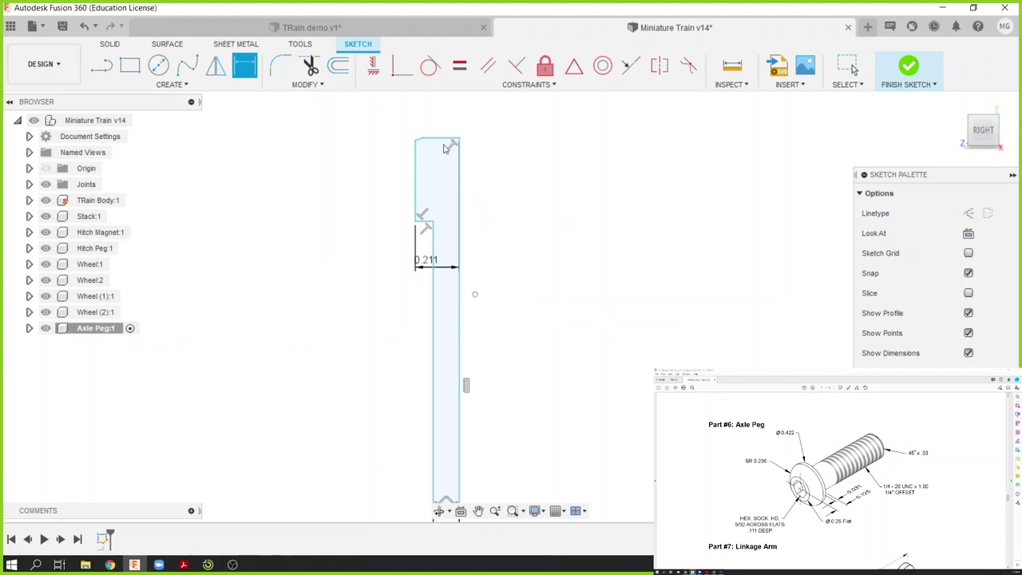
Step: Drag the head's top-left corner point down to slope the head's top
{"action": "key", "text": "Escape"}
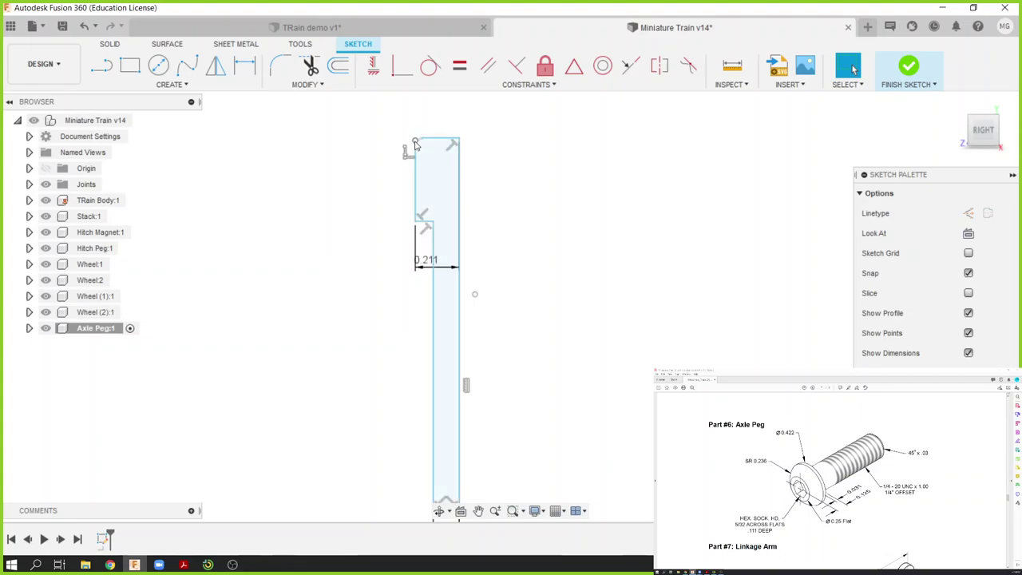
{"action": "mouse_move", "coordinate": [416, 141]}
{"action": "left_mouse_down"}
{"action": "mouse_move", "coordinate": [421, 203]}
{"action": "mouse_move", "coordinate": [419, 152]}
{"action": "mouse_move", "coordinate": [452, 197]}
{"action": "left_mouse_up"}
{"action": "key", "text": "ctrl+z"}
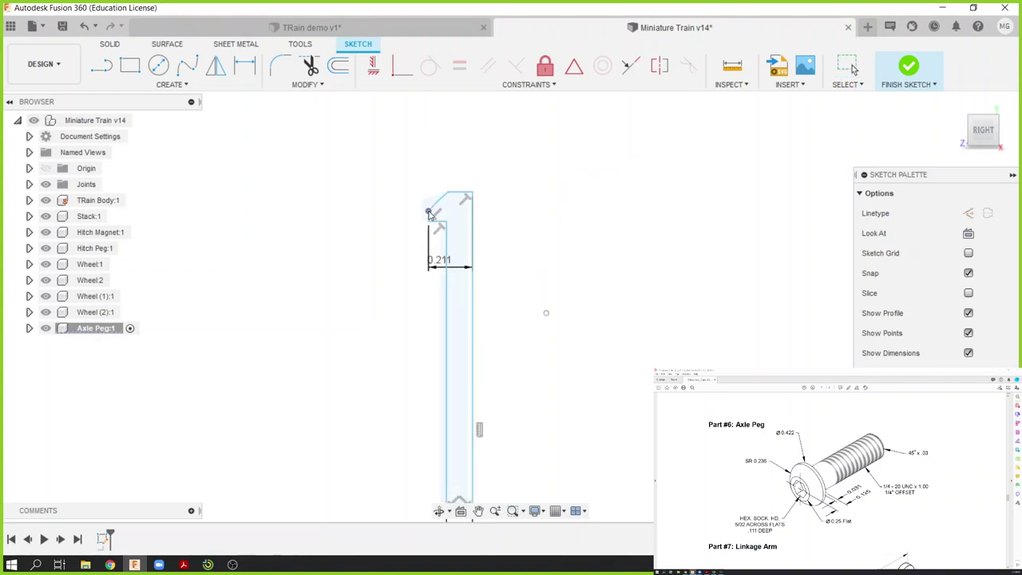
{"action": "key", "text": "ctrl+y"}
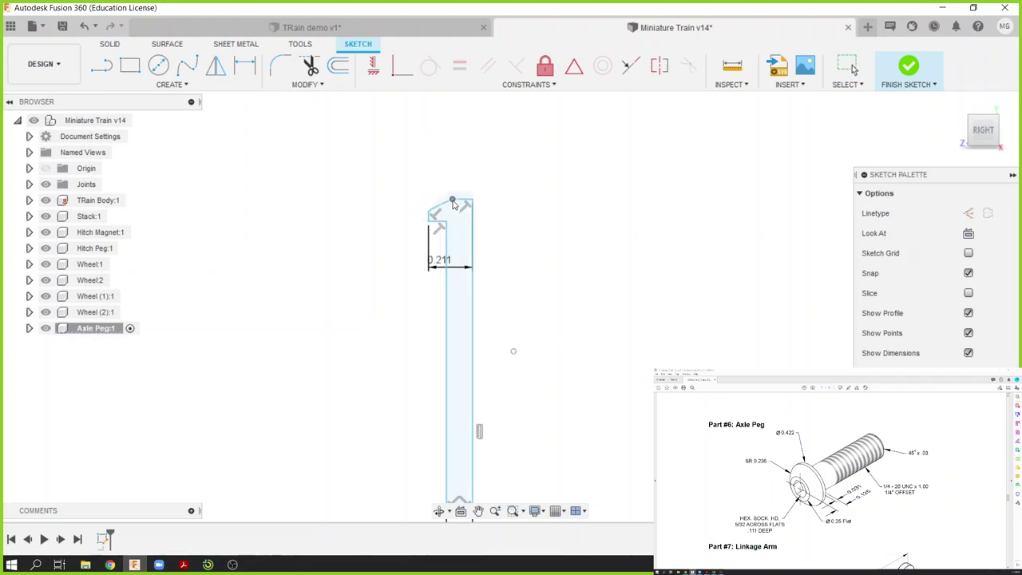
{"action": "scroll", "coordinate": [500, 247], "scroll_direction": "down", "scroll_amount": 3}
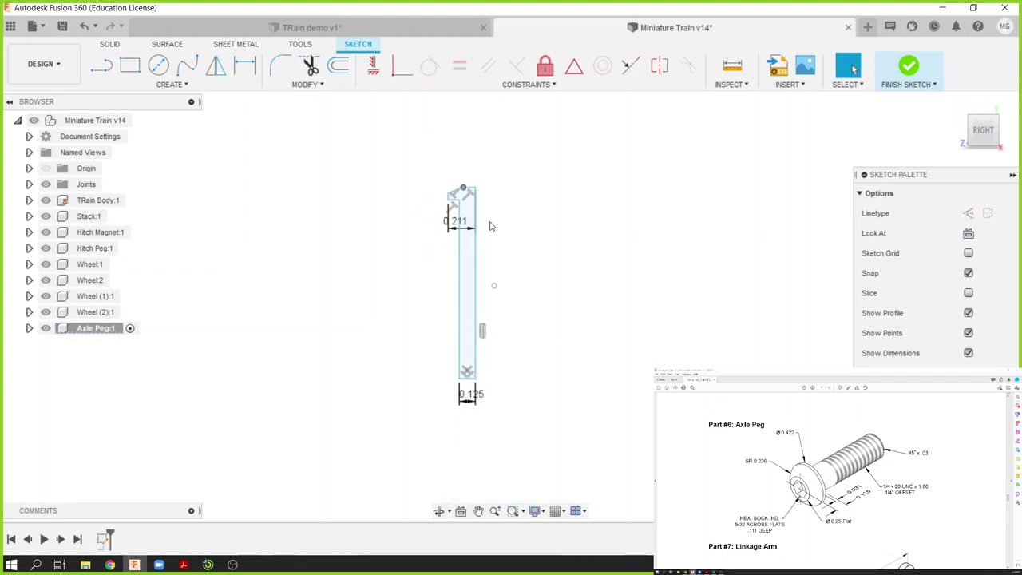
Step: Add a 0.125 vertical dimension between the two corner points to set the head height
{"action": "left_click", "coordinate": [529, 222]}
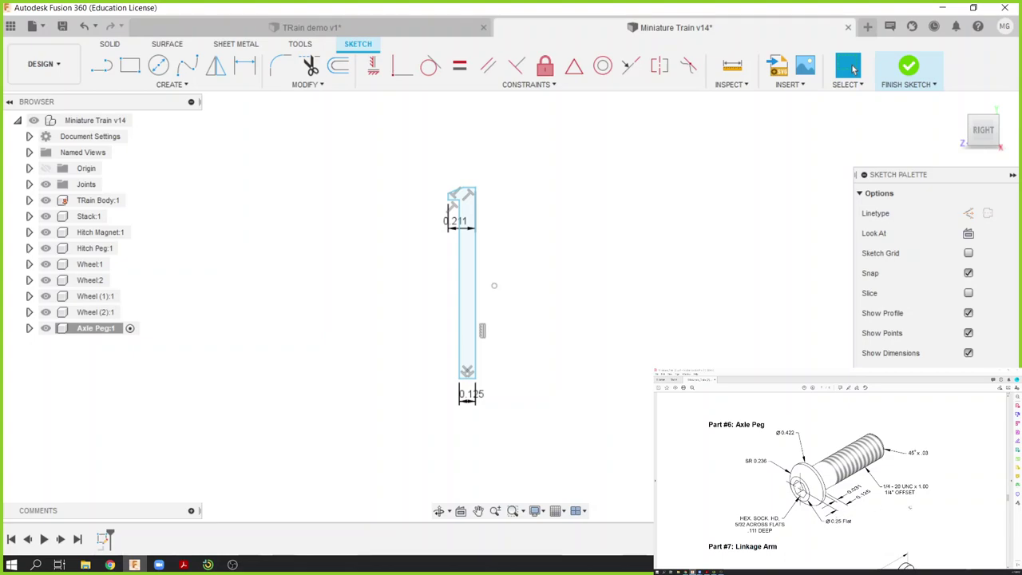
{"action": "scroll", "coordinate": [460, 191], "scroll_direction": "up", "scroll_amount": 3}
{"action": "scroll", "coordinate": [460, 187], "scroll_direction": "up", "scroll_amount": 2}
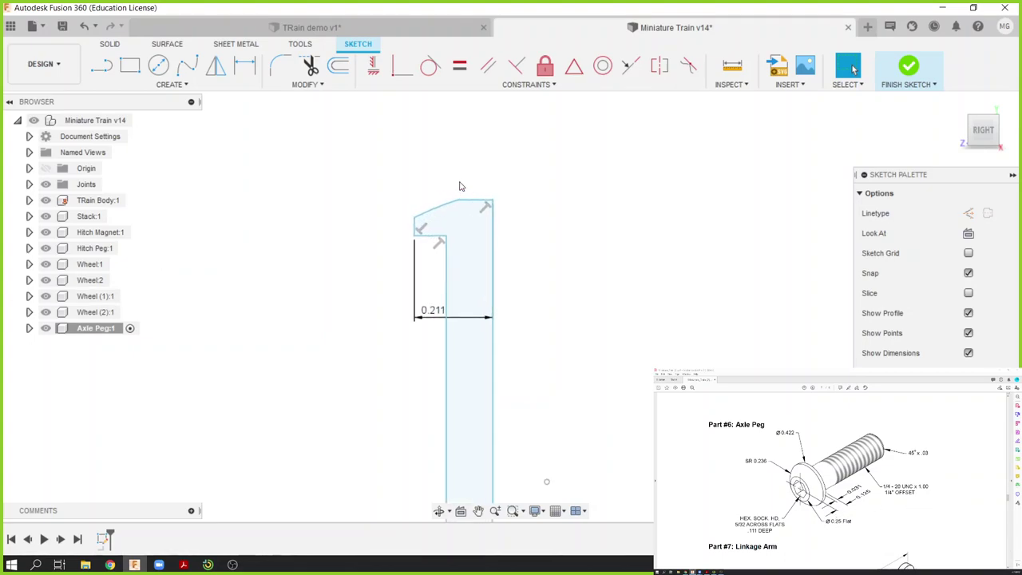
{"action": "key", "text": "d"}
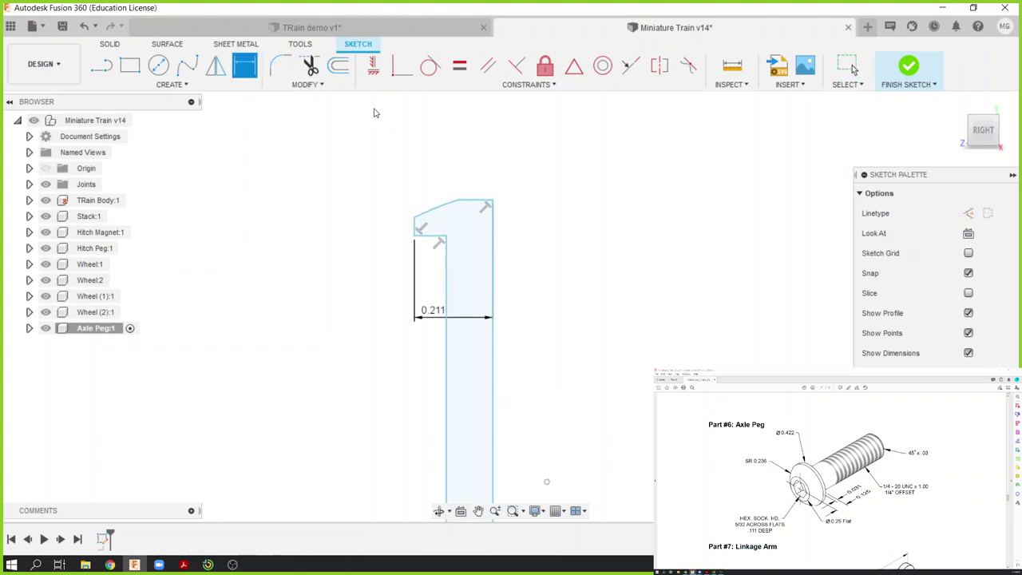
{"action": "left_click", "coordinate": [447, 237]}
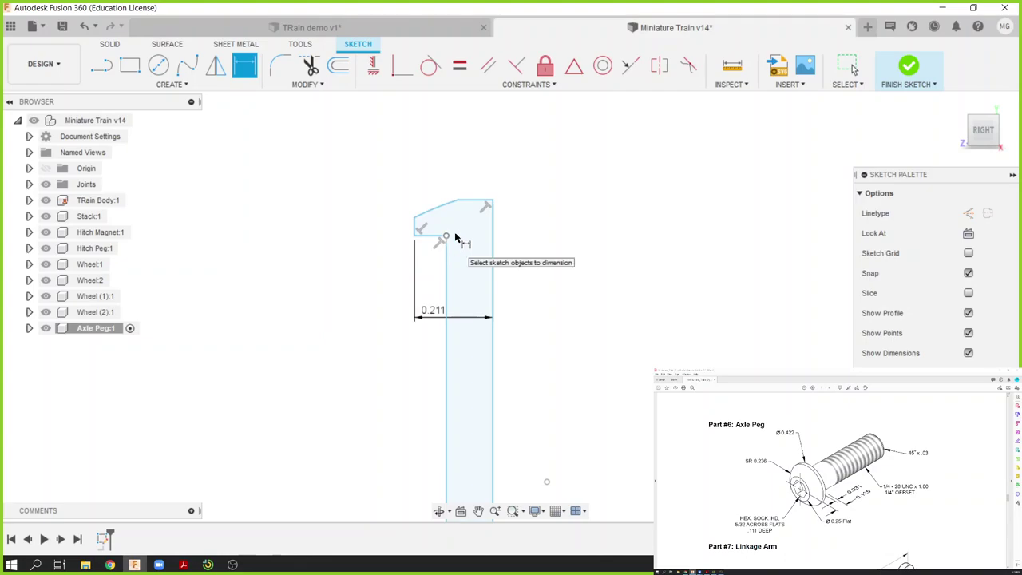
{"action": "left_click", "coordinate": [493, 201]}
{"action": "left_click", "coordinate": [581, 225]}
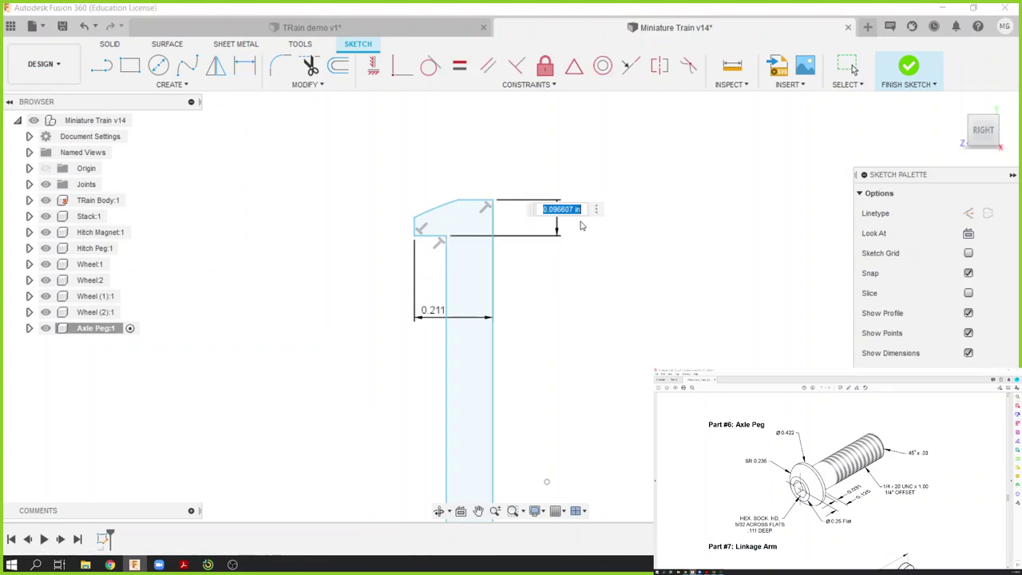
{"action": "type", "text": ".125"}
{"action": "key", "text": "Return"}
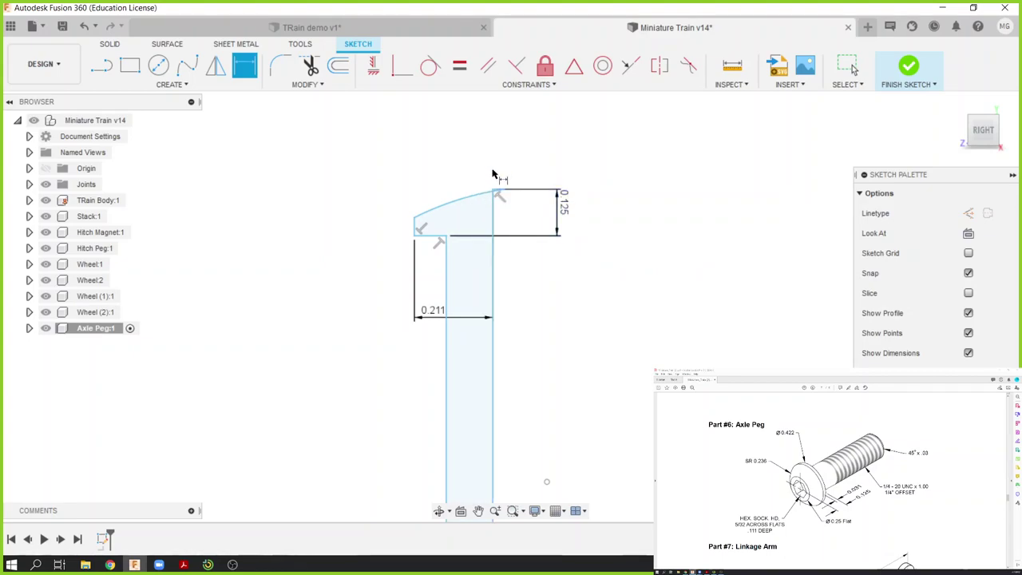
{"action": "key", "text": "Escape"}
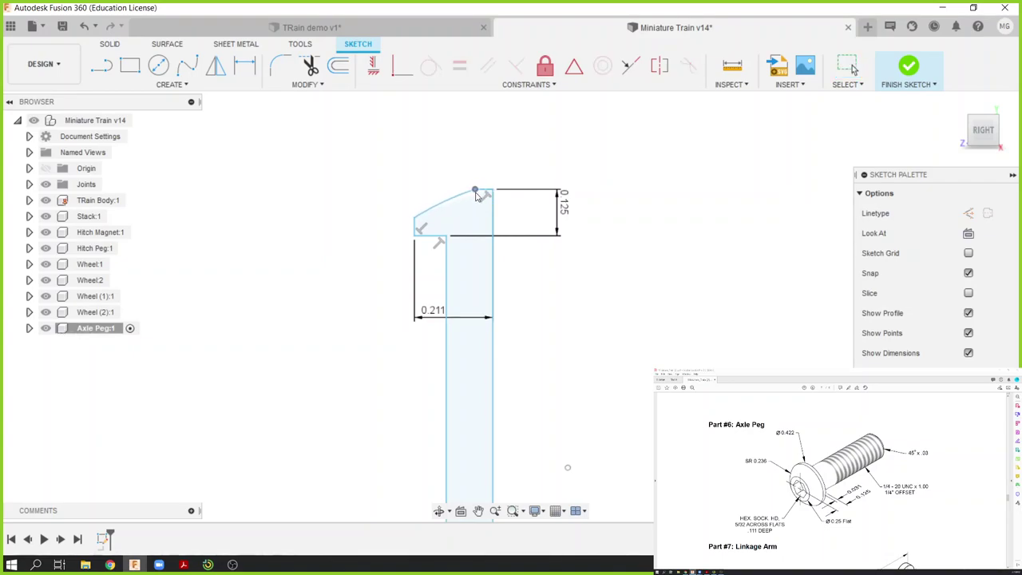
Step: Join the top line's endpoint onto the arc's end
{"action": "key", "text": "Escape"}
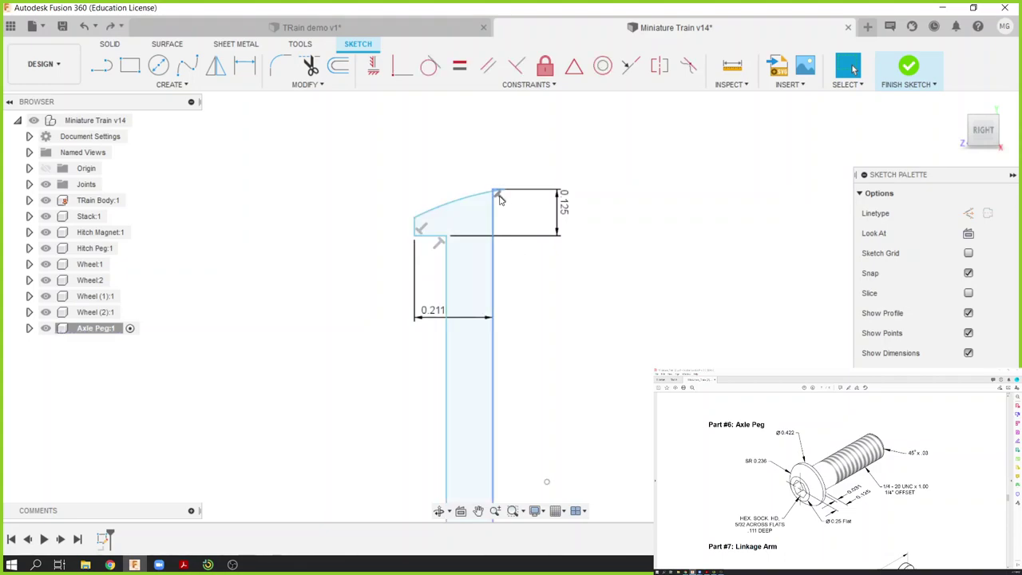
{"action": "scroll", "coordinate": [496, 192], "scroll_direction": "up", "scroll_amount": 2}
{"action": "scroll", "coordinate": [496, 192], "scroll_direction": "up", "scroll_amount": 2}
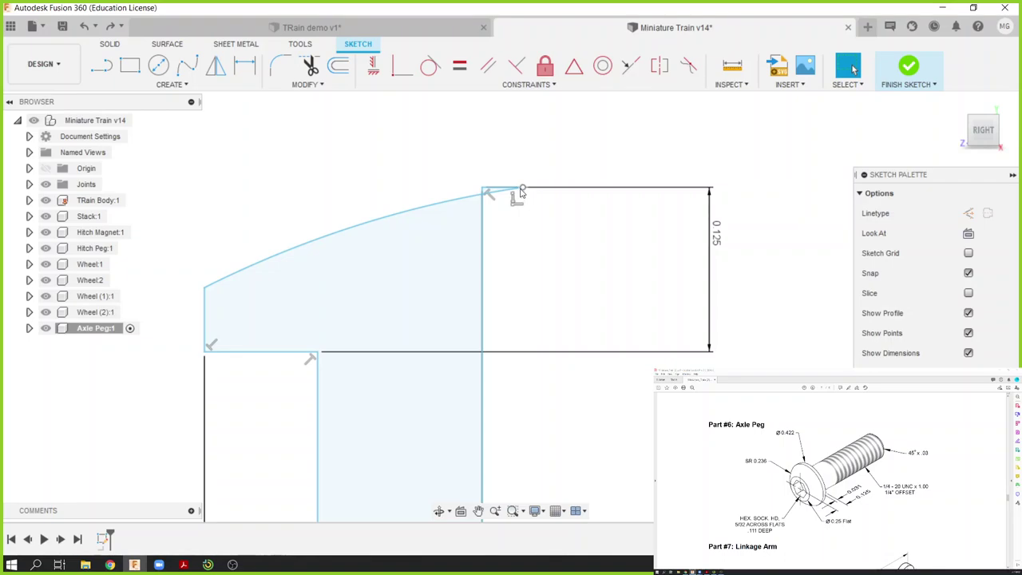
{"action": "left_click_drag", "start_coordinate": [523, 191], "coordinate": [425, 201]}
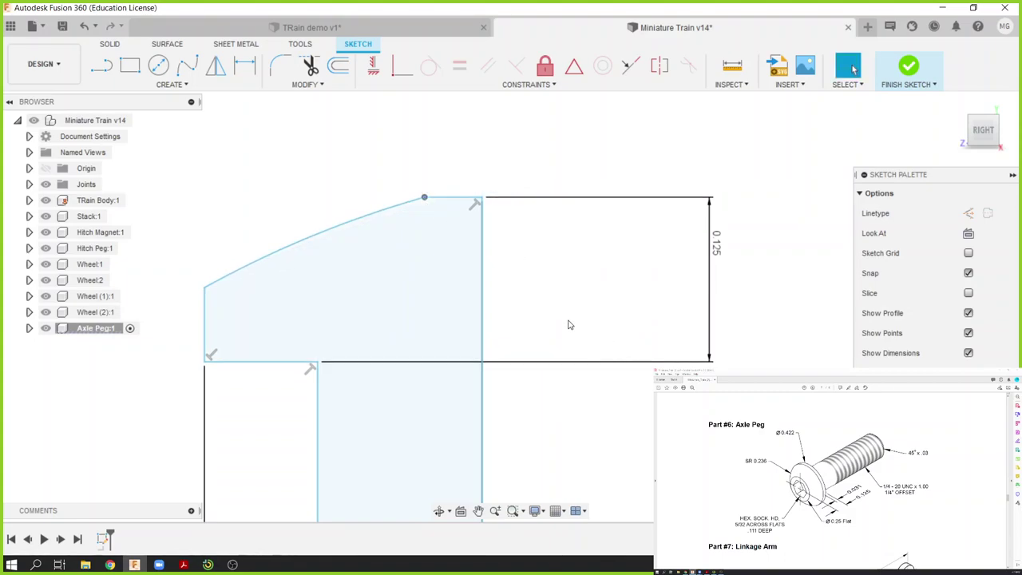
{"action": "scroll", "coordinate": [568, 322], "scroll_direction": "down", "scroll_amount": 5}
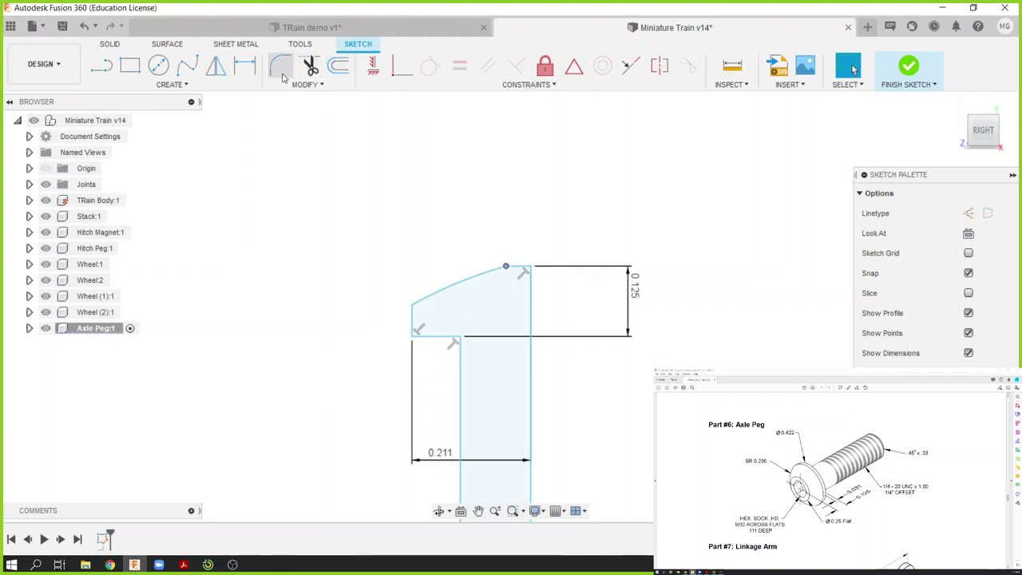
Step: Dimension the head's short outer edge to 0.031 and slide the arc end left along the top
{"action": "left_click", "coordinate": [244, 65]}
{"action": "left_click", "coordinate": [413, 326]}
{"action": "key", "text": "Escape"}
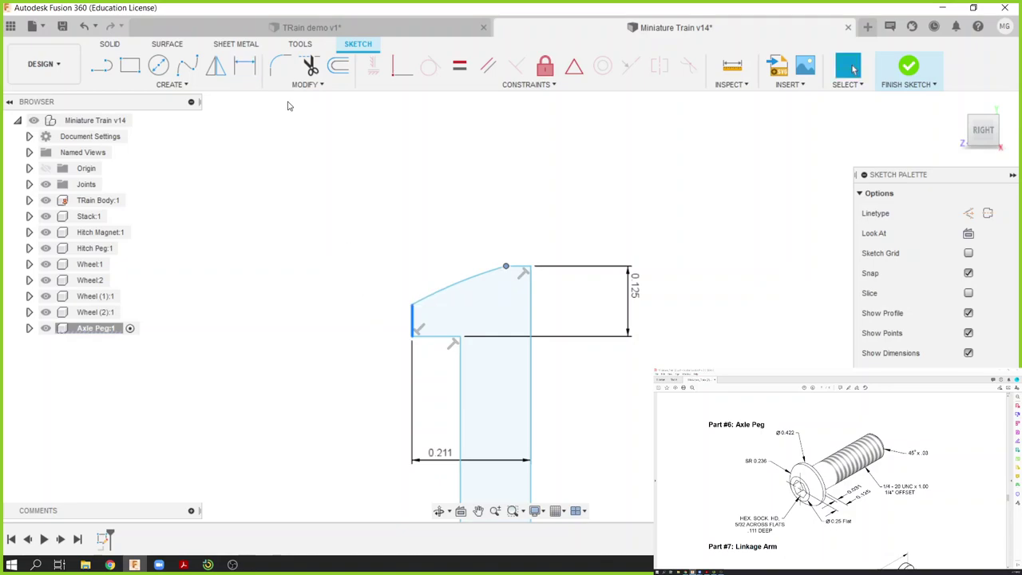
{"action": "left_click", "coordinate": [413, 319]}
{"action": "left_click", "coordinate": [372, 321]}
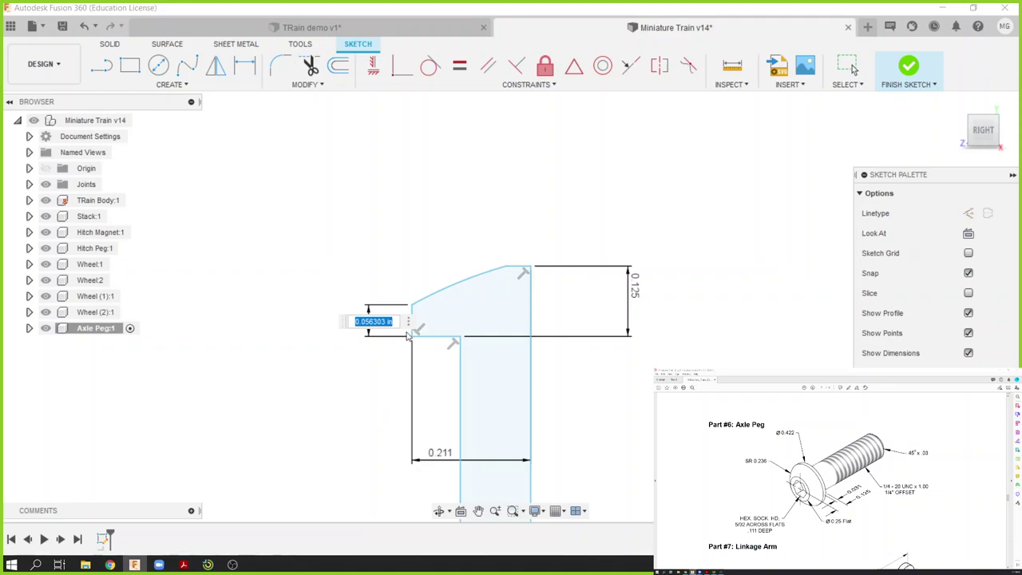
{"action": "type", "text": ".04"}
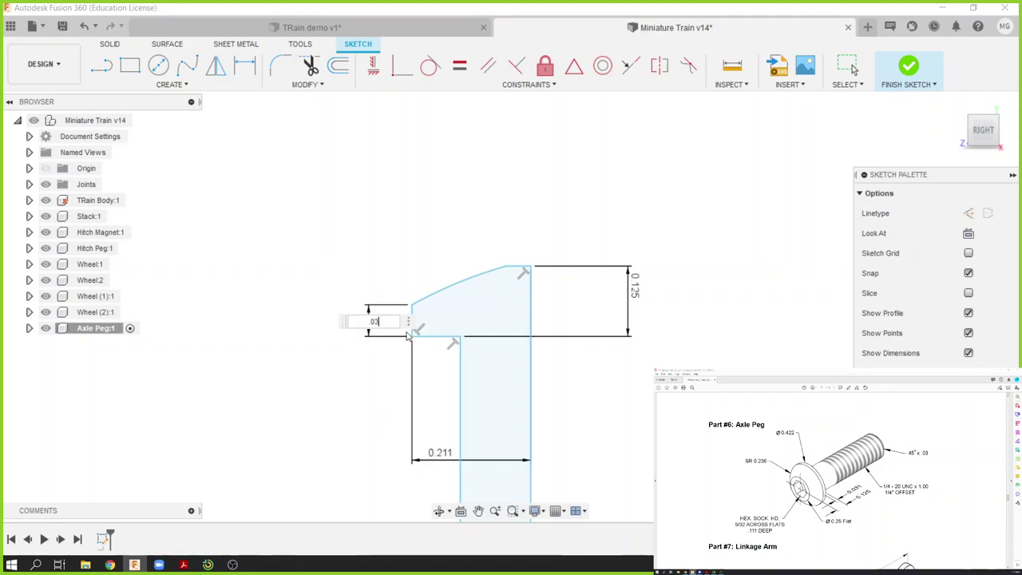
{"action": "key", "text": "Return"}
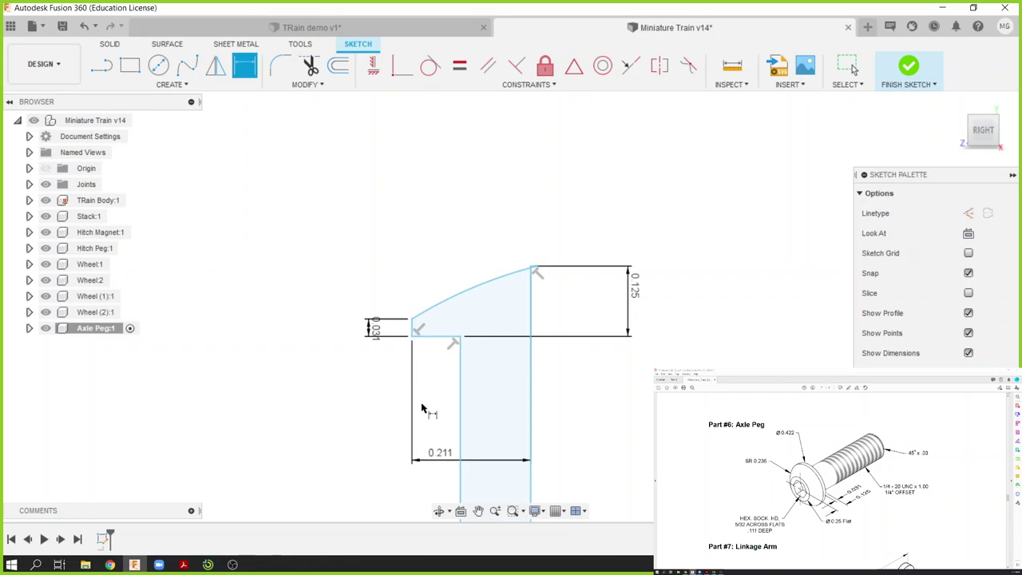
{"action": "key", "text": "Escape"}
{"action": "left_click_drag", "start_coordinate": [532, 268], "coordinate": [494, 276]}
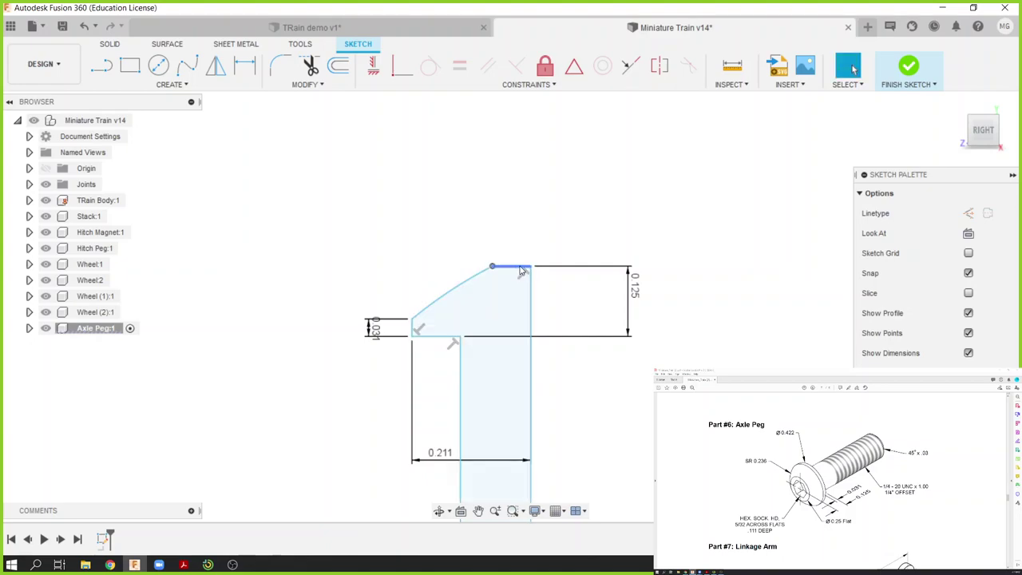
Step: Dimension the flat top segment from the arc end to the top-right corner at 0.125 wide
{"action": "key", "text": "d"}
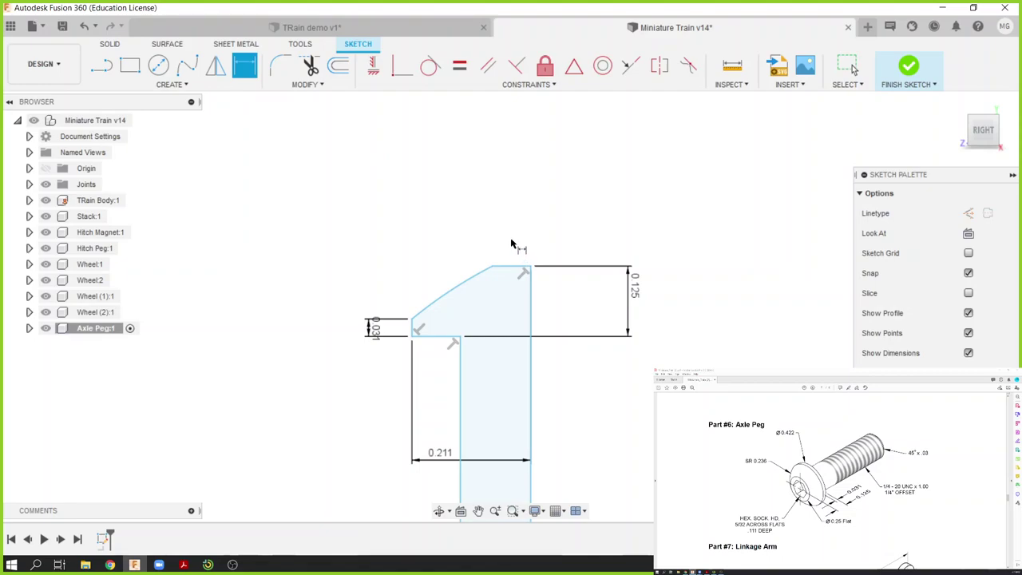
{"action": "left_click", "coordinate": [493, 266]}
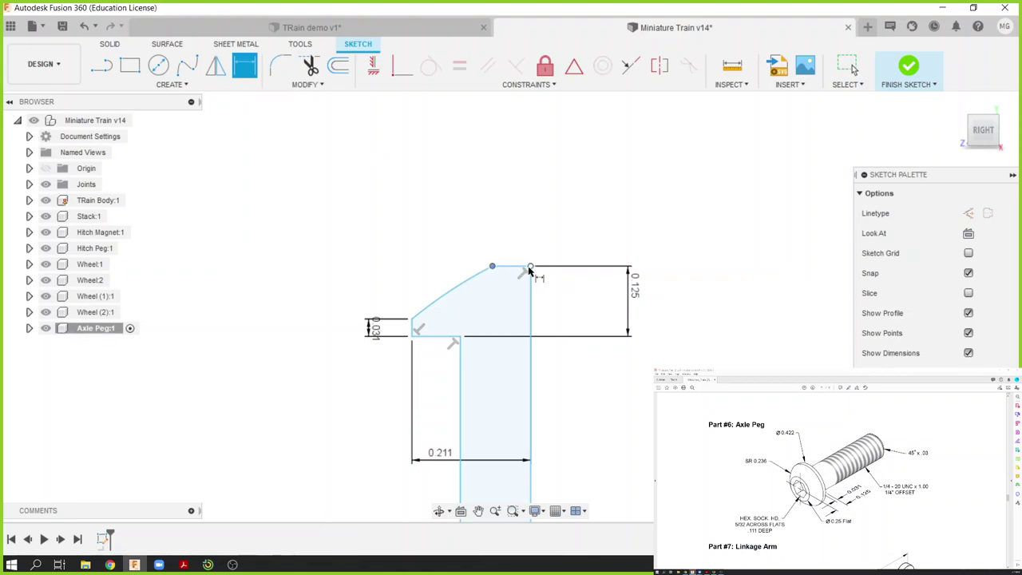
{"action": "left_click", "coordinate": [530, 266]}
{"action": "left_click", "coordinate": [520, 246]}
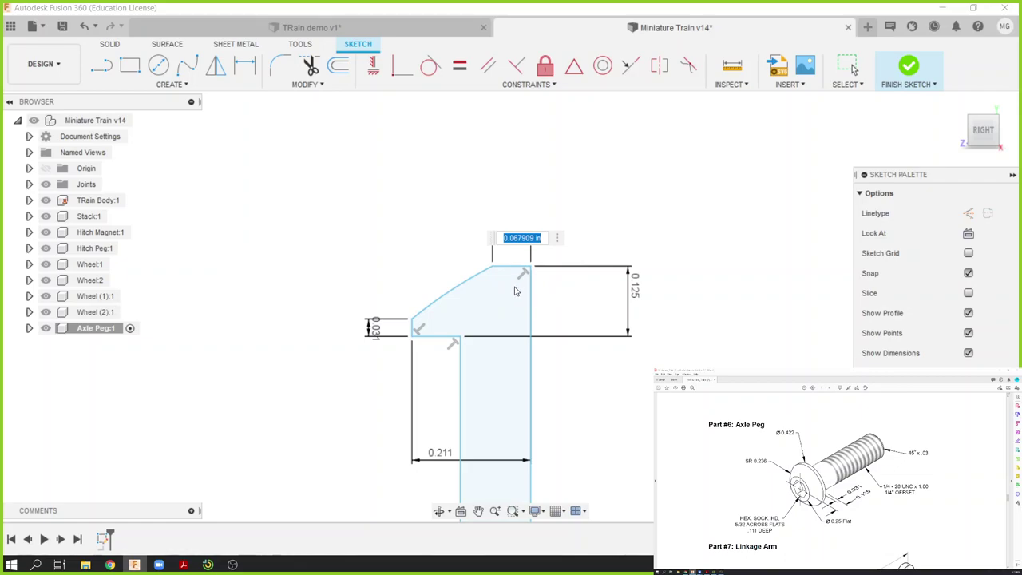
{"action": "type", "text": ".25/2"}
{"action": "key", "text": "Return"}
{"action": "key", "text": "d"}
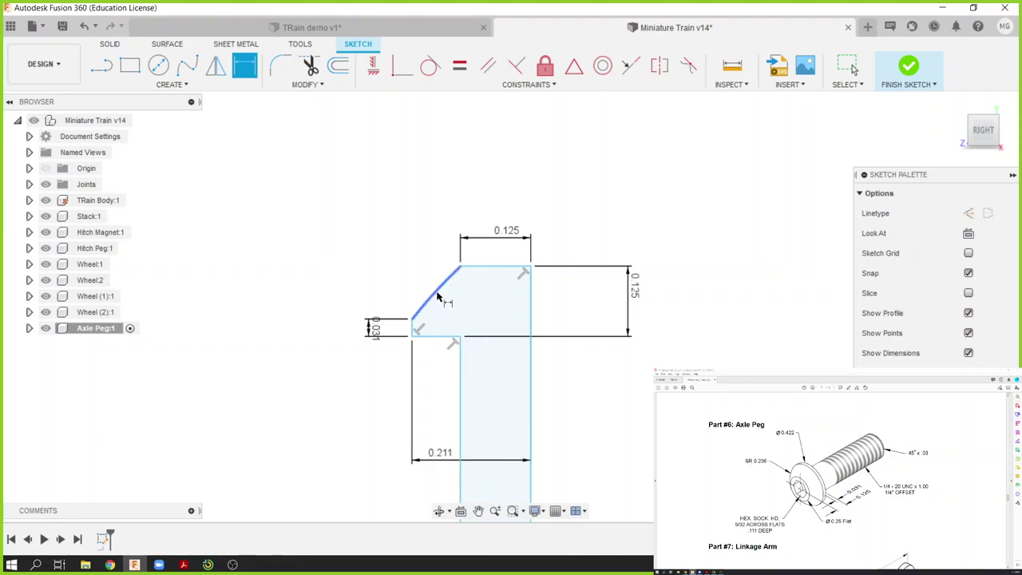
Step: Give the head's curved edge an R0.236 radius dimension
{"action": "left_click", "coordinate": [437, 292]}
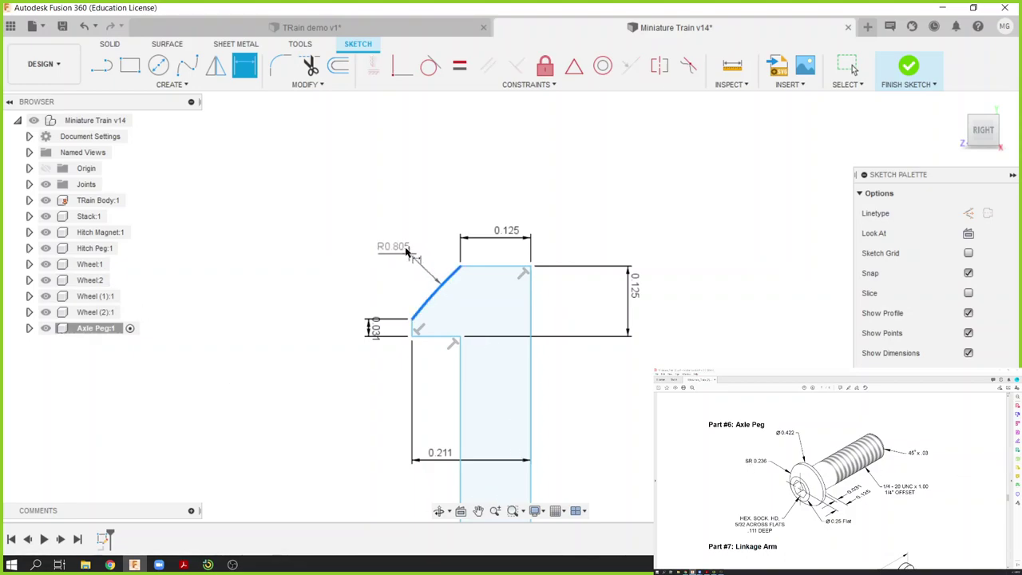
{"action": "left_click", "coordinate": [403, 248]}
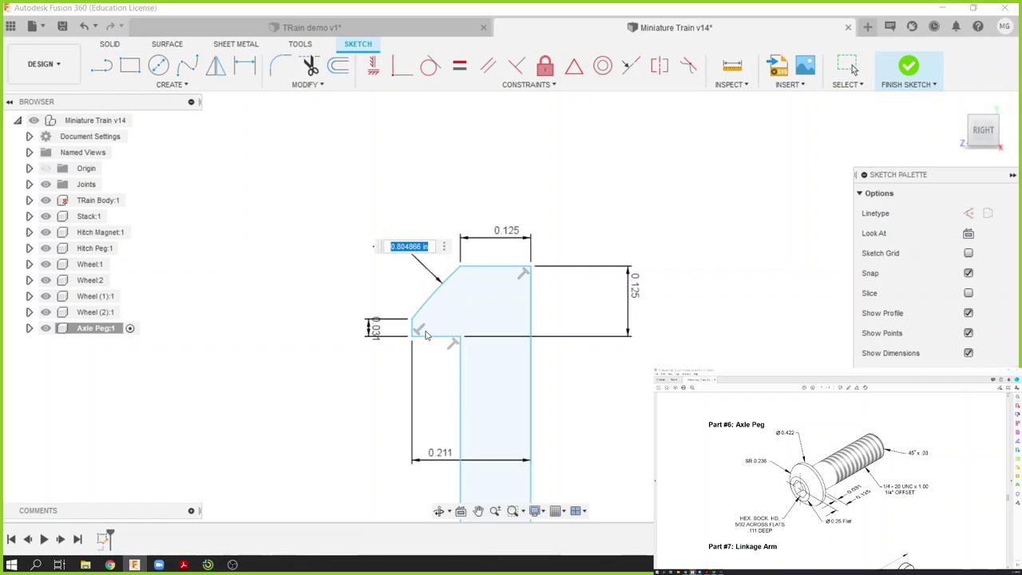
{"action": "key", "text": "BackSpace"}
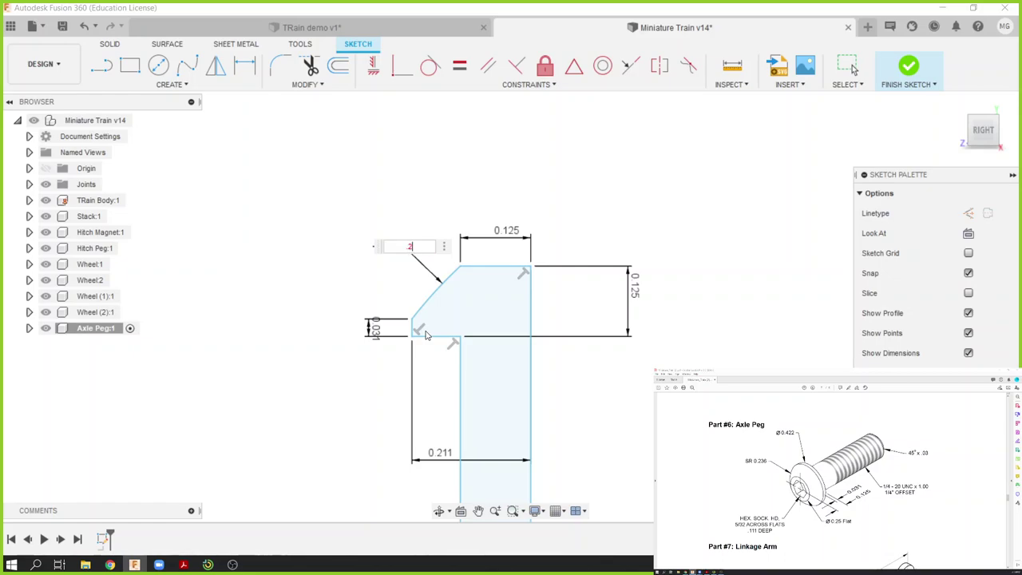
{"action": "type", "text": ".208"}
{"action": "key", "text": "Return"}
{"action": "mouse_move", "coordinate": [639, 421]}
{"action": "middle_mouse_down"}
{"action": "mouse_move", "coordinate": [536, 247]}
{"action": "mouse_move", "coordinate": [525, 248]}
{"action": "middle_mouse_up"}
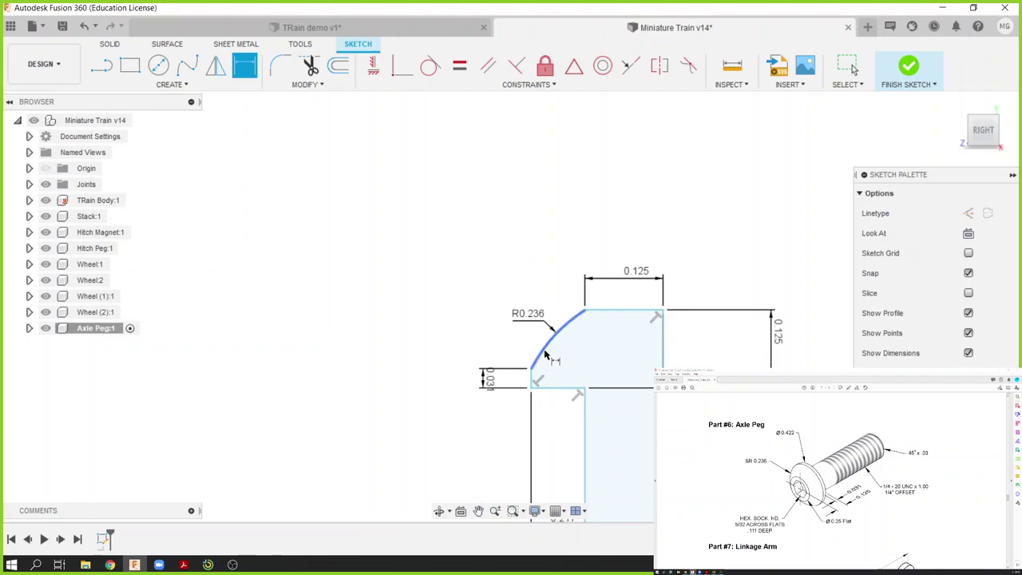
{"action": "middle_click_drag", "start_coordinate": [605, 308], "coordinate": [515, 248]}
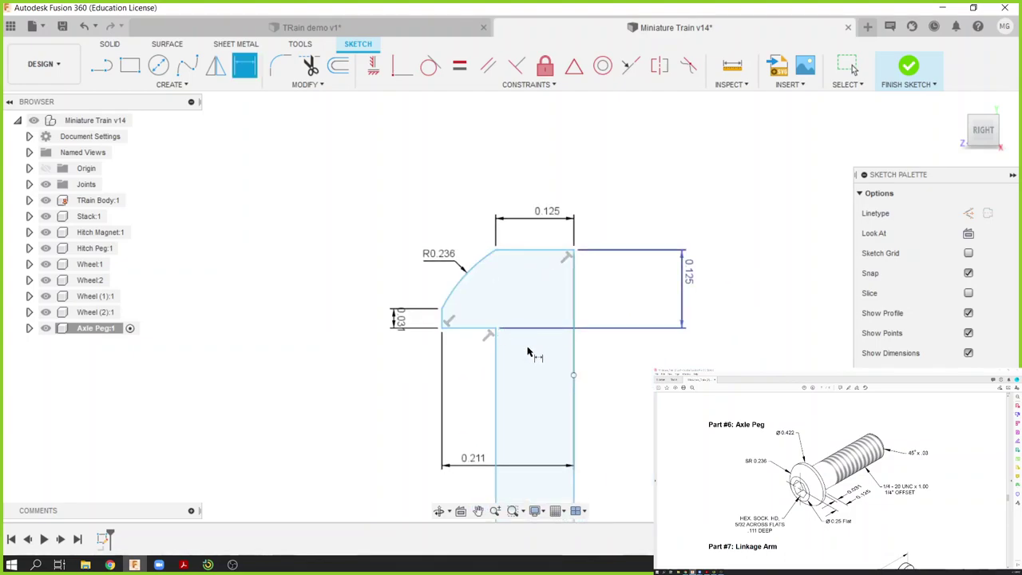
Step: Add a 1.00 in vertical dimension for the stem length below the head
{"action": "scroll", "coordinate": [533, 356], "scroll_direction": "down", "scroll_amount": 2}
{"action": "scroll", "coordinate": [539, 369], "scroll_direction": "down", "scroll_amount": 3}
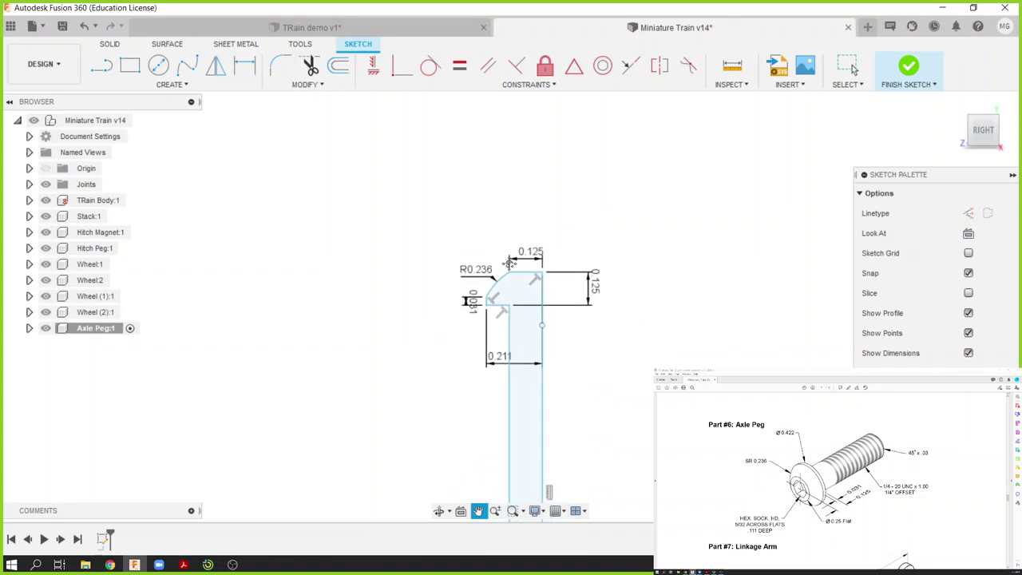
{"action": "middle_click_drag", "start_coordinate": [527, 313], "coordinate": [483, 205]}
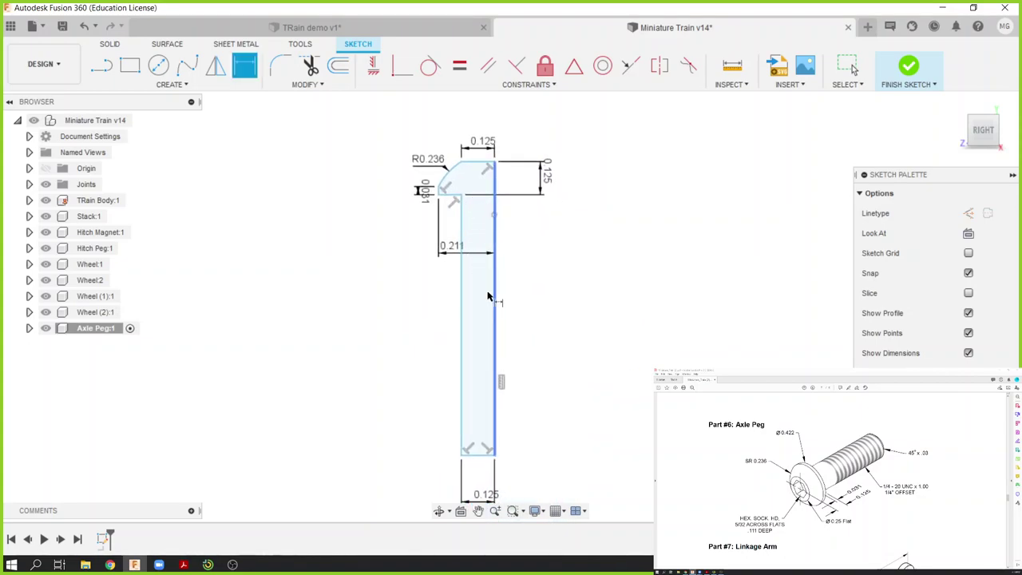
{"action": "key", "text": "Escape"}
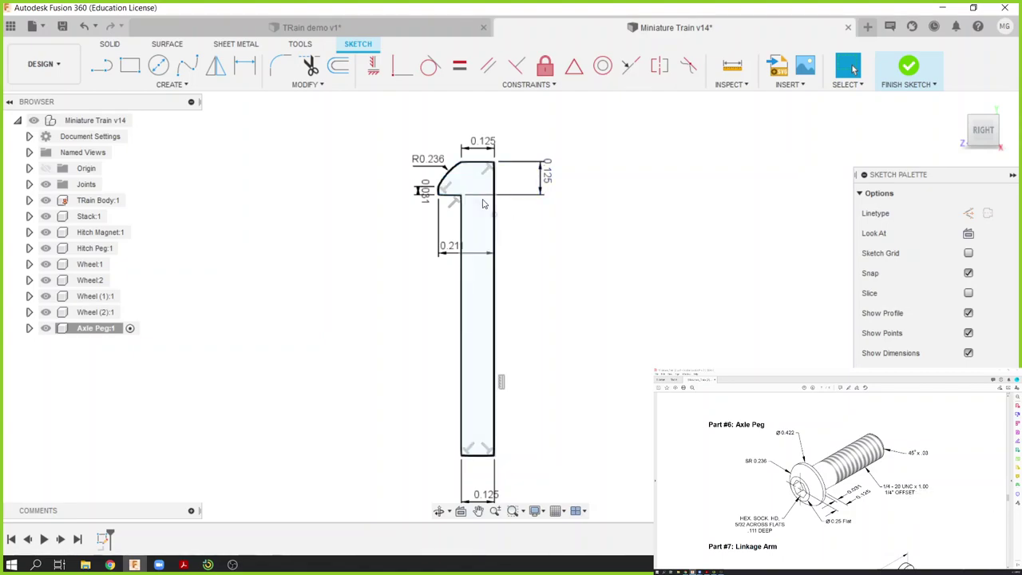
{"action": "left_click", "coordinate": [243, 67]}
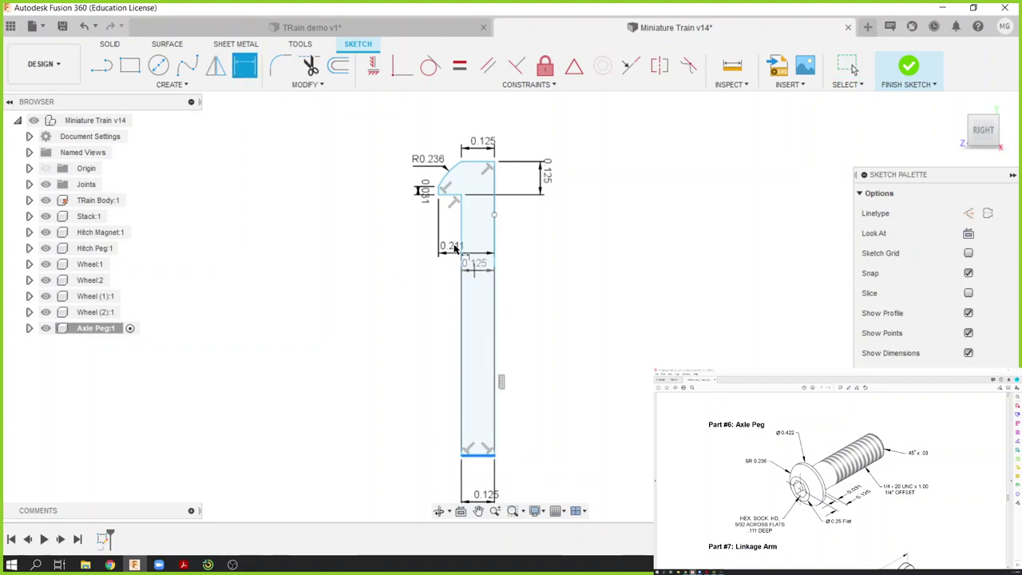
{"action": "left_click", "coordinate": [461, 194]}
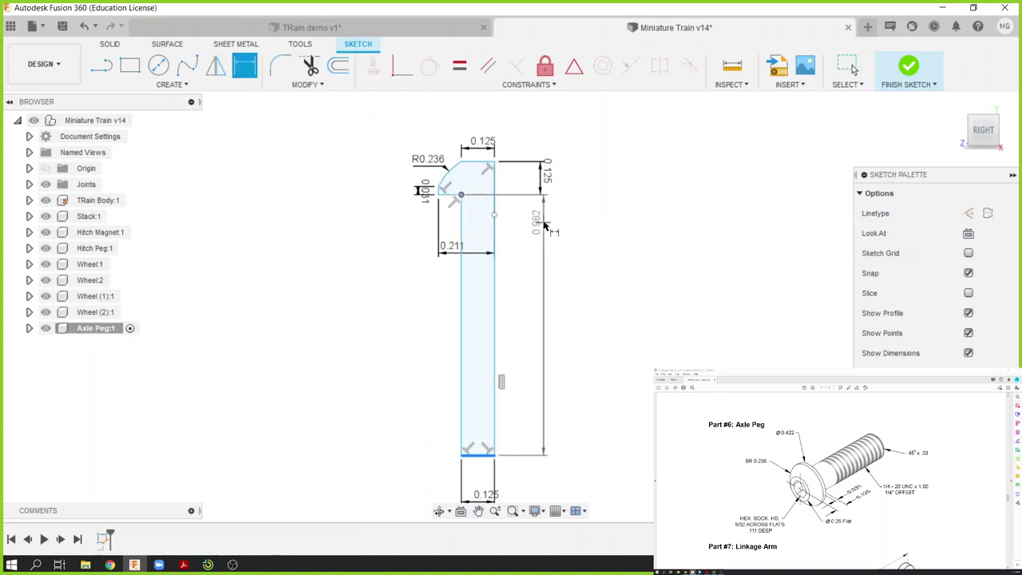
{"action": "left_click", "coordinate": [530, 228]}
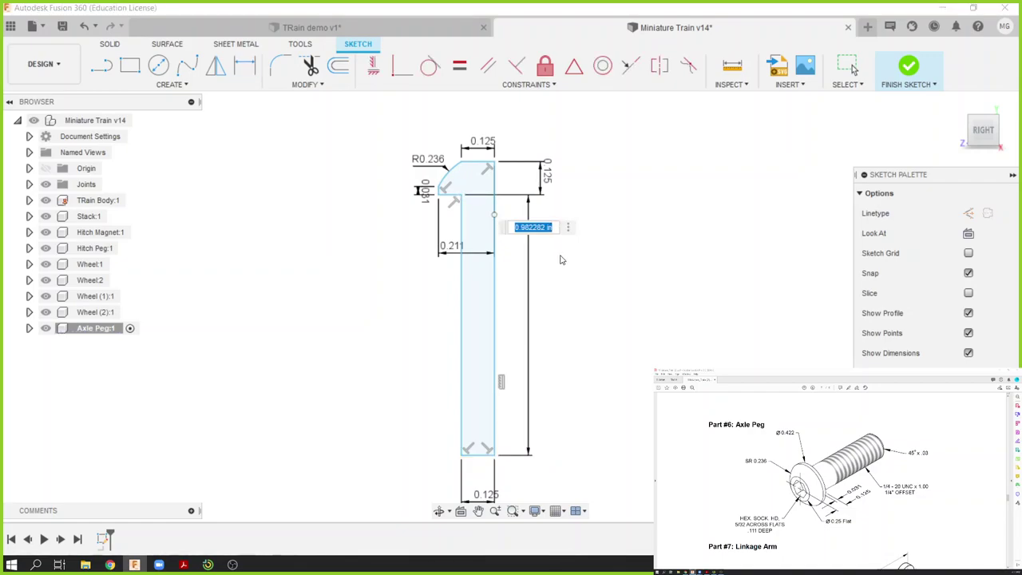
{"action": "type", "text": "1"}
{"action": "key", "text": "Return"}
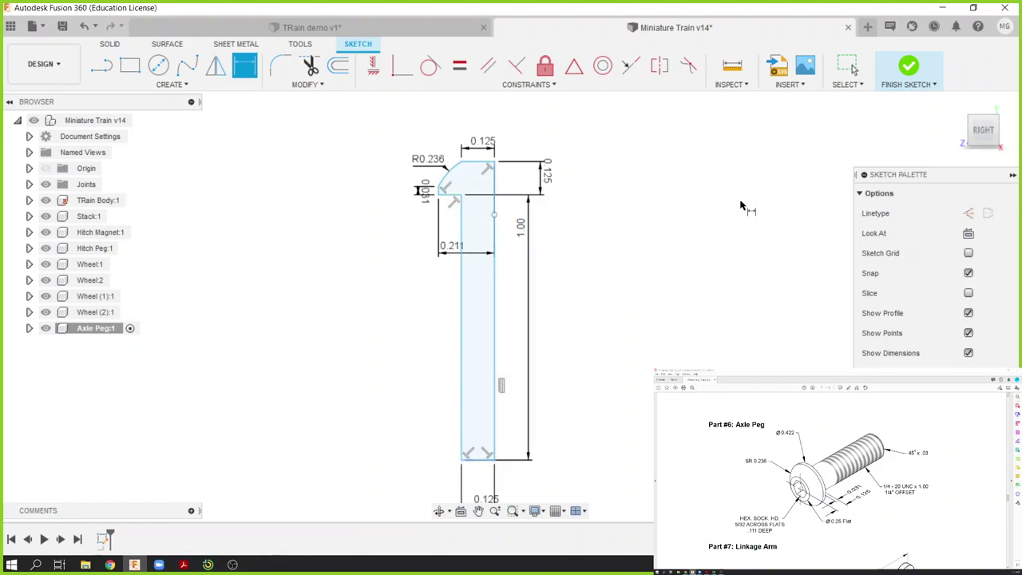
Step: Finish the sketch and revolve the peg profile 360° about its right edge
{"action": "left_click", "coordinate": [910, 68]}
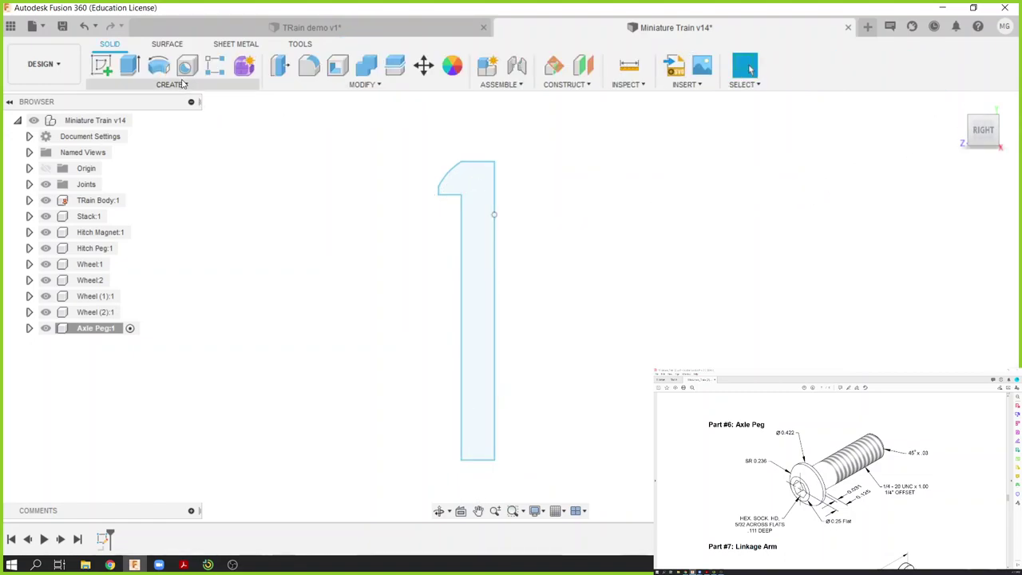
{"action": "left_click", "coordinate": [169, 69]}
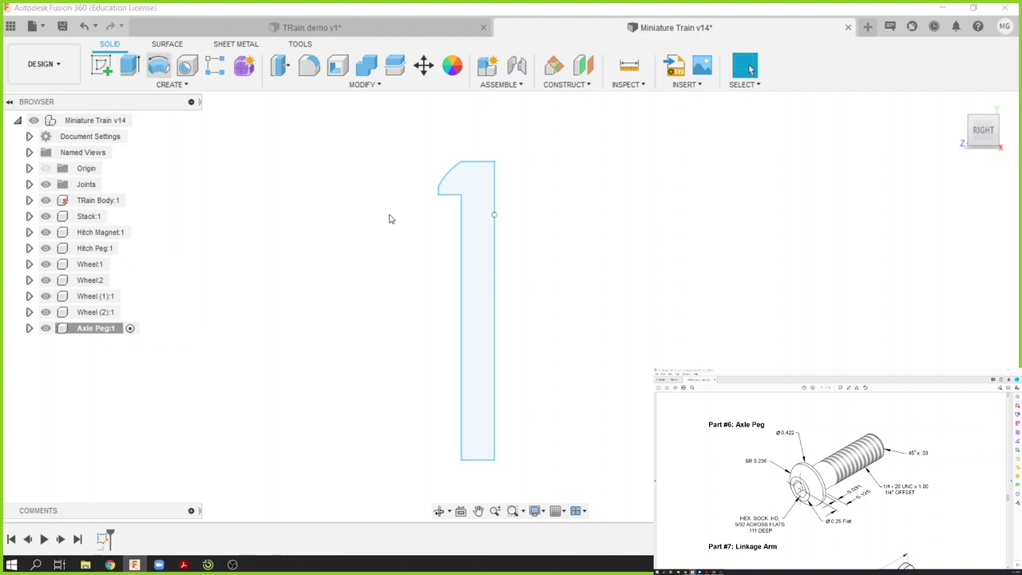
{"action": "left_click", "coordinate": [476, 231]}
{"action": "left_click", "coordinate": [923, 213]}
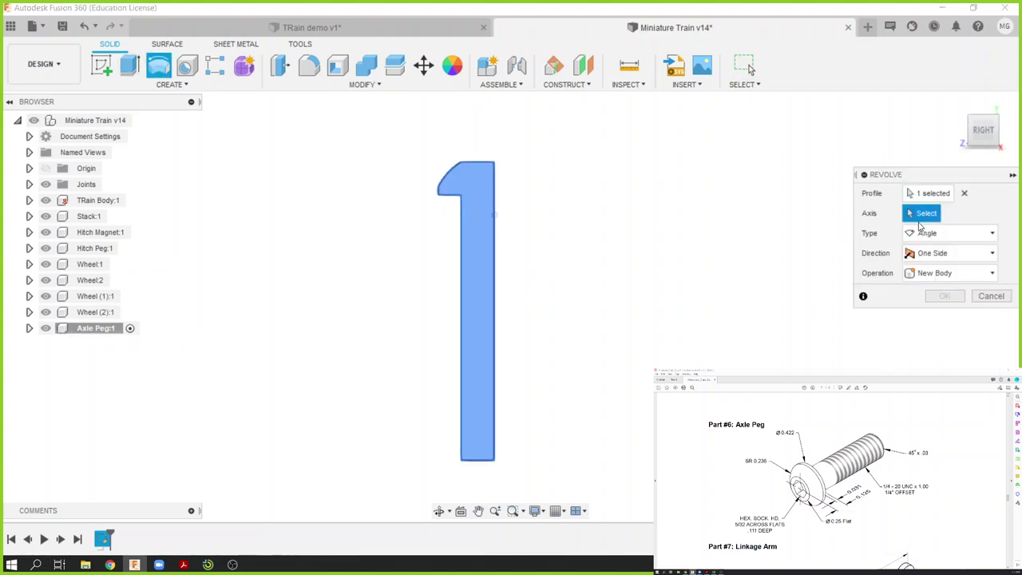
{"action": "left_click", "coordinate": [495, 307]}
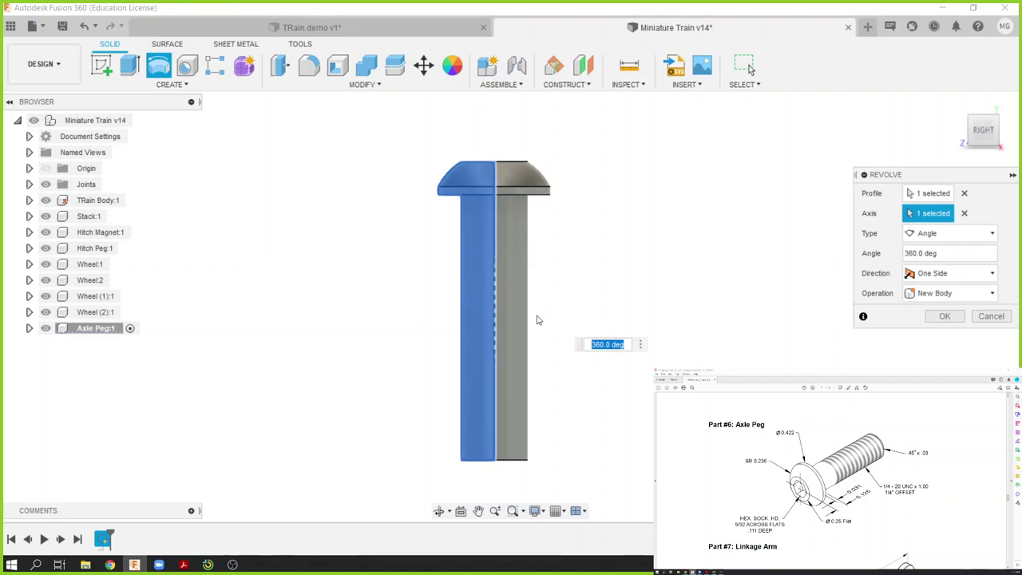
{"action": "left_click", "coordinate": [943, 316]}
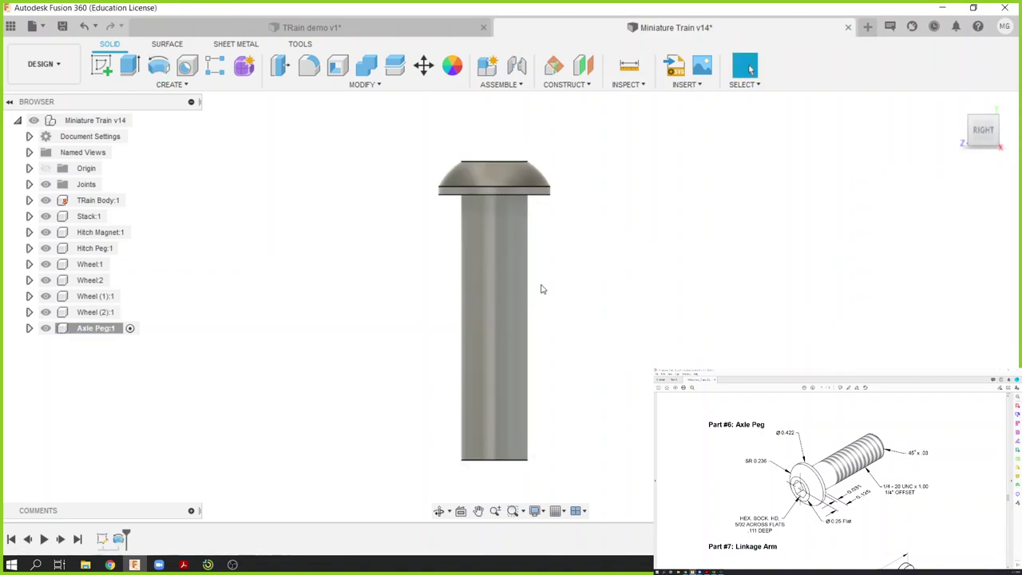
{"action": "middle_click_drag", "start_coordinate": [542, 289], "coordinate": [578, 320], "text": "shift"}
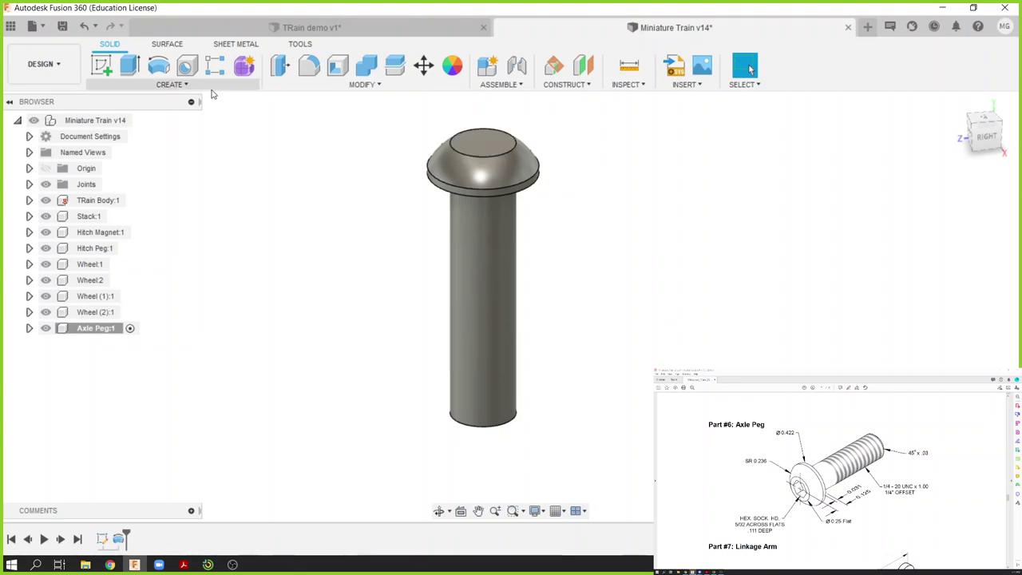
Step: Open a sketch on the head's top face, then draw a hexagon with lines and undo it
{"action": "left_click", "coordinate": [107, 71]}
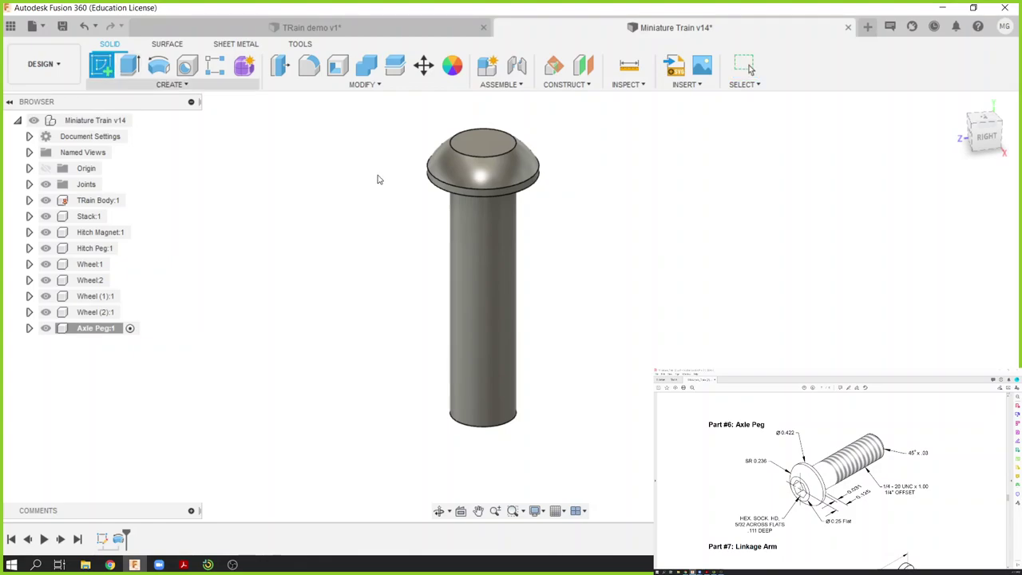
{"action": "left_click", "coordinate": [486, 147]}
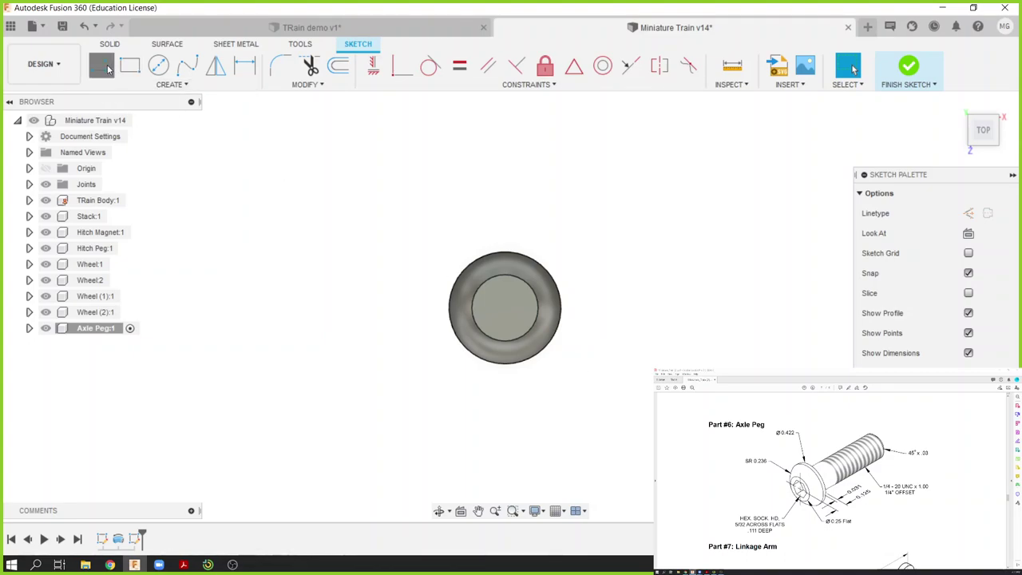
{"action": "left_click", "coordinate": [102, 66]}
{"action": "left_click", "coordinate": [488, 306]}
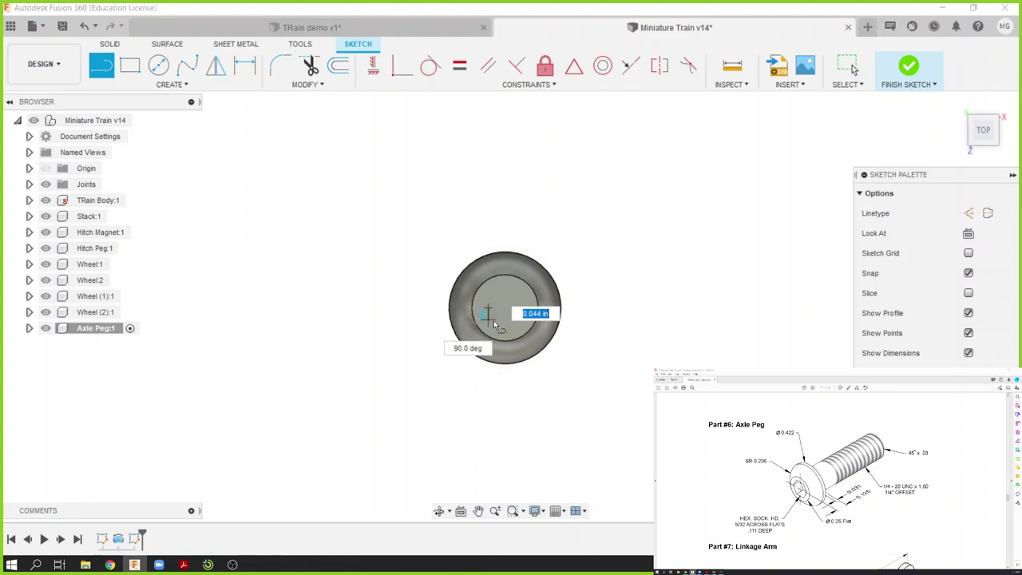
{"action": "scroll", "coordinate": [496, 322], "scroll_direction": "up", "scroll_amount": 3}
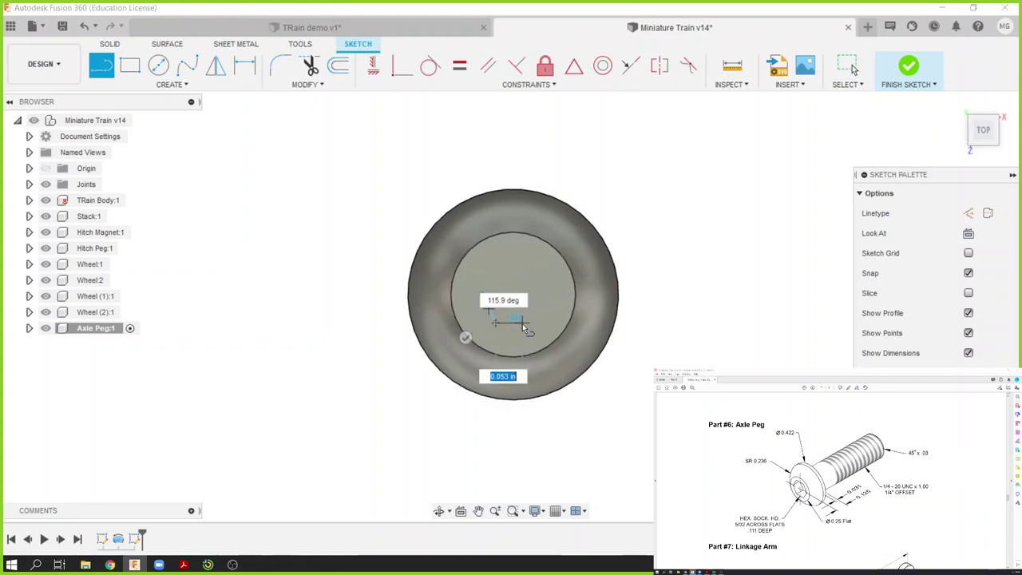
{"action": "left_click", "coordinate": [522, 322]}
{"action": "left_click", "coordinate": [534, 308]}
{"action": "left_click", "coordinate": [534, 281]}
{"action": "left_click", "coordinate": [522, 270]}
{"action": "left_click", "coordinate": [488, 270]}
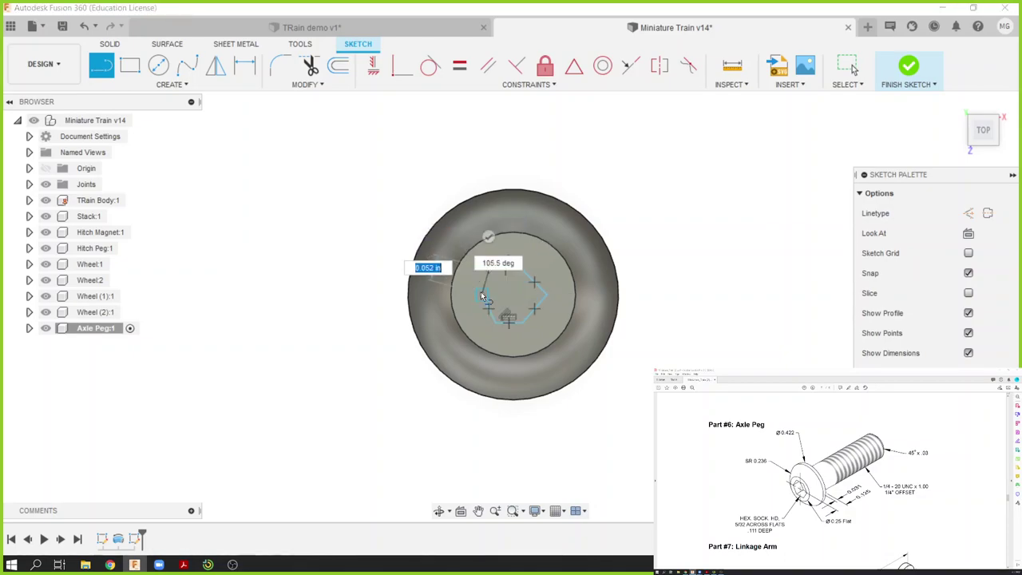
{"action": "left_click", "coordinate": [484, 298]}
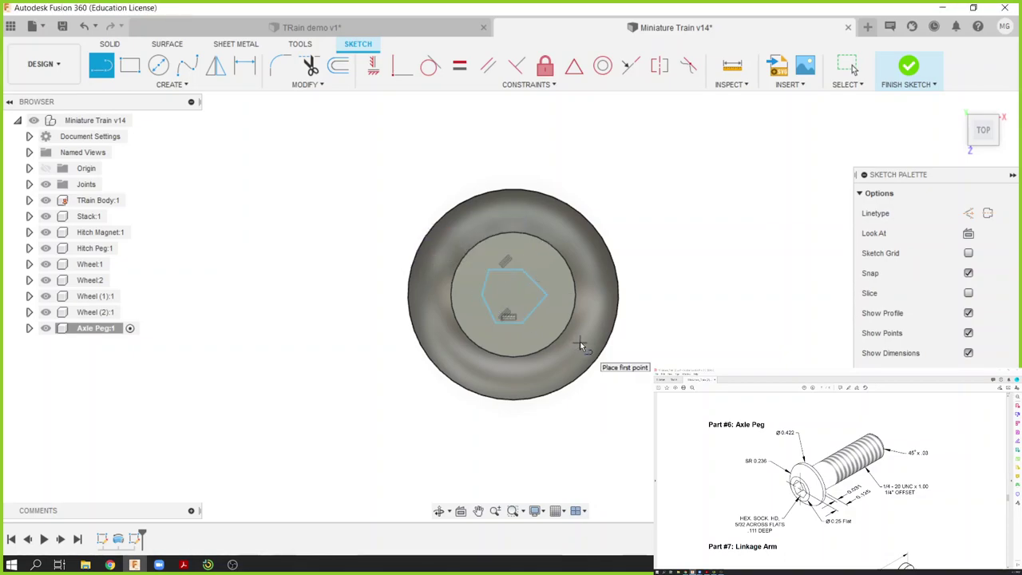
{"action": "key", "text": "Escape"}
{"action": "key", "text": "ctrl+z"}
{"action": "key", "text": "ctrl+z"}
{"action": "key", "text": "ctrl+z"}
{"action": "key", "text": "ctrl+z"}
{"action": "key", "text": "ctrl+z"}
{"action": "key", "text": "ctrl+z"}
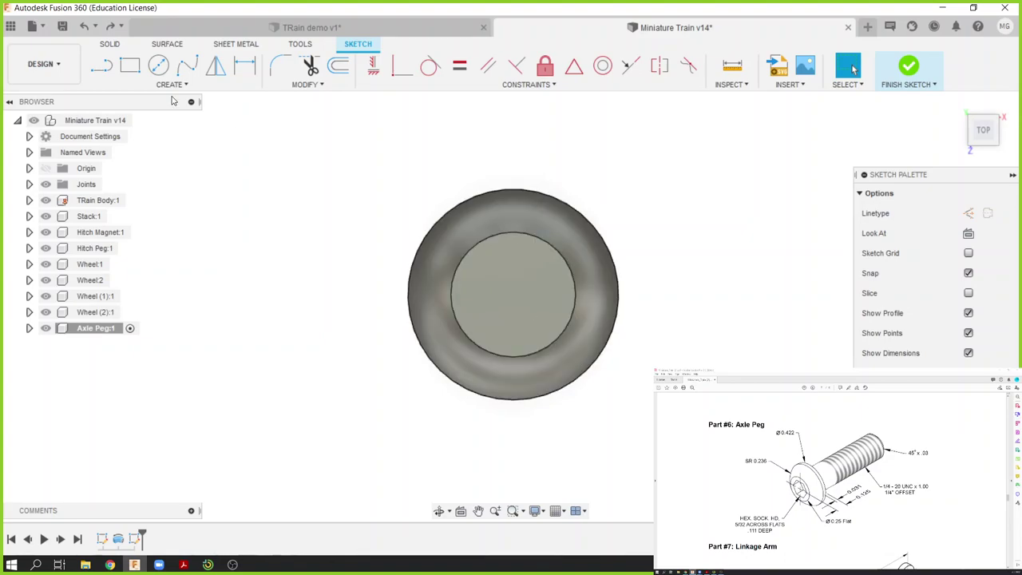
Step: Draw a 5/32 circumscribed hexagon at the head's centre, then undo it
{"action": "left_click", "coordinate": [176, 85]}
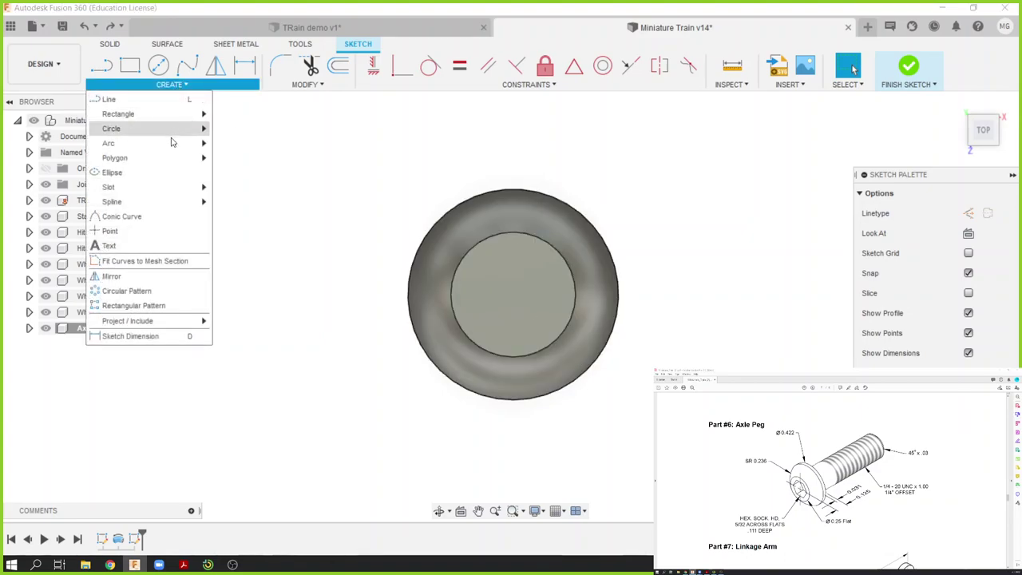
{"action": "mouse_move", "coordinate": [170, 159]}
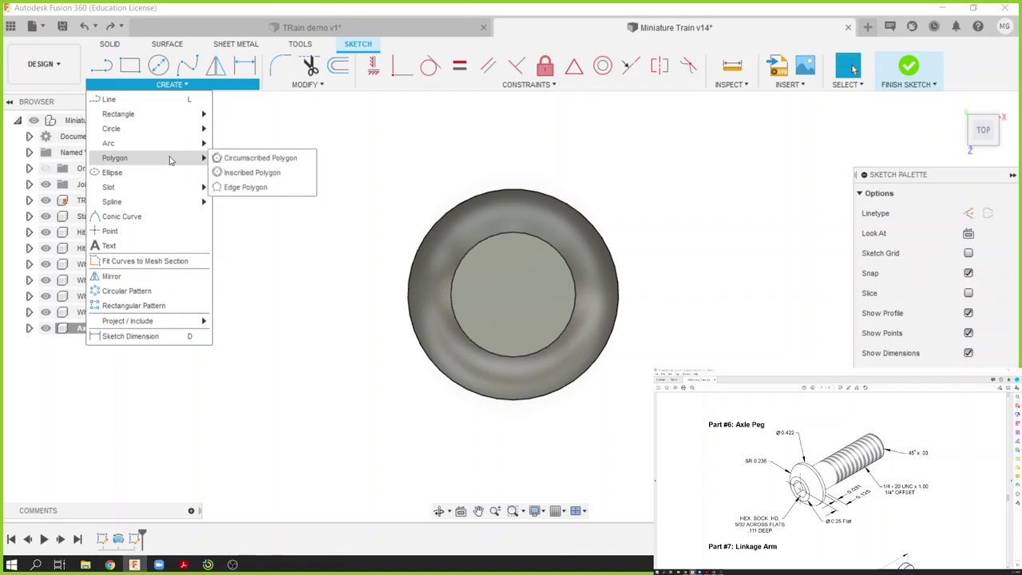
{"action": "left_click", "coordinate": [244, 159]}
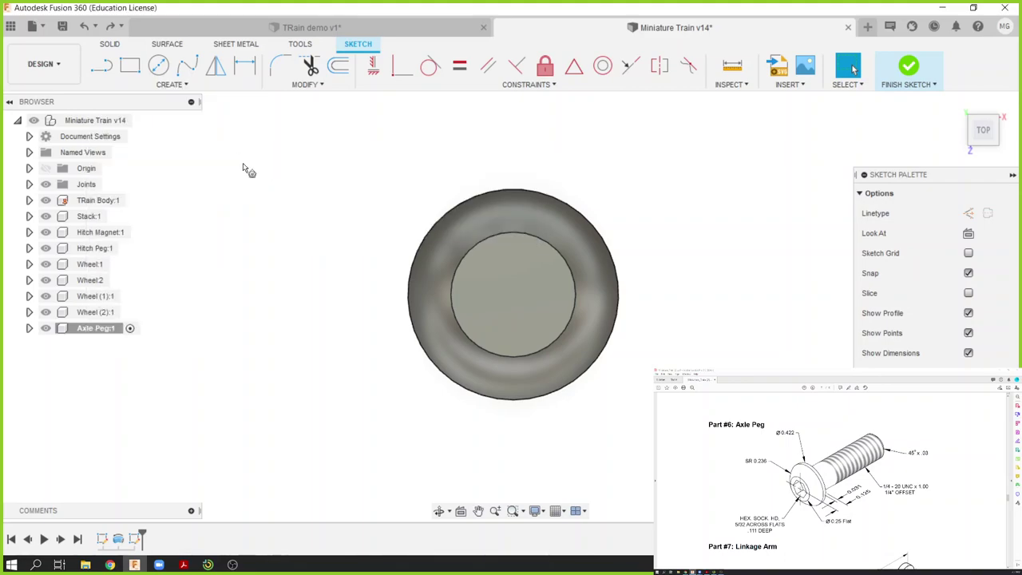
{"action": "left_click", "coordinate": [512, 296]}
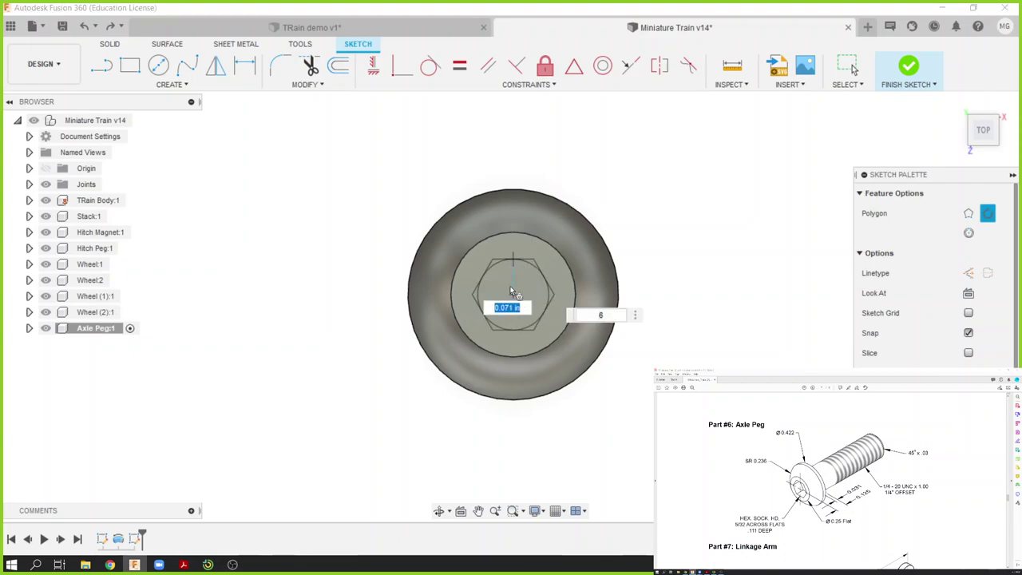
{"action": "type", "text": "5/32"}
{"action": "key", "text": "Return"}
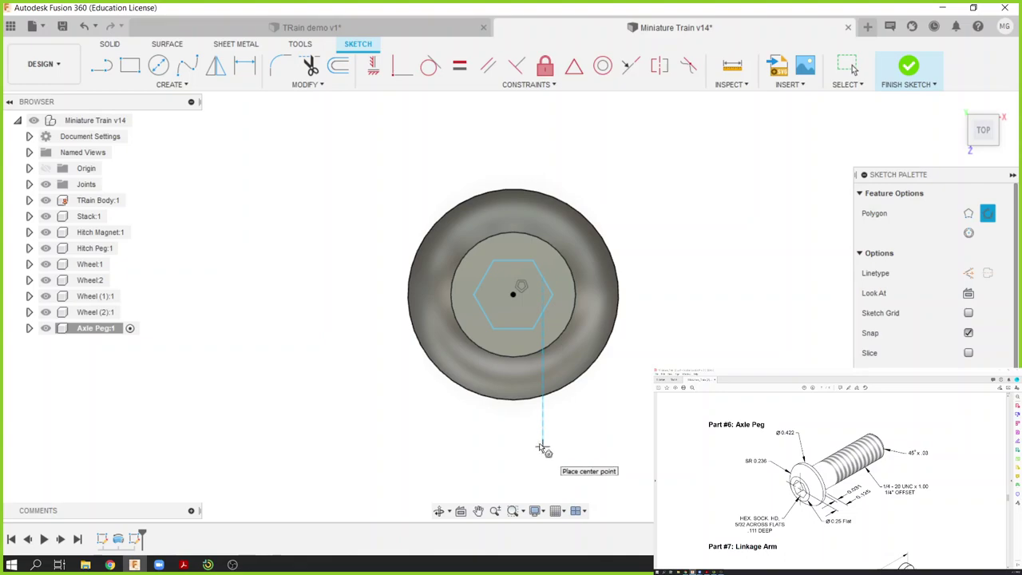
{"action": "key", "text": "Escape"}
{"action": "key", "text": "Escape"}
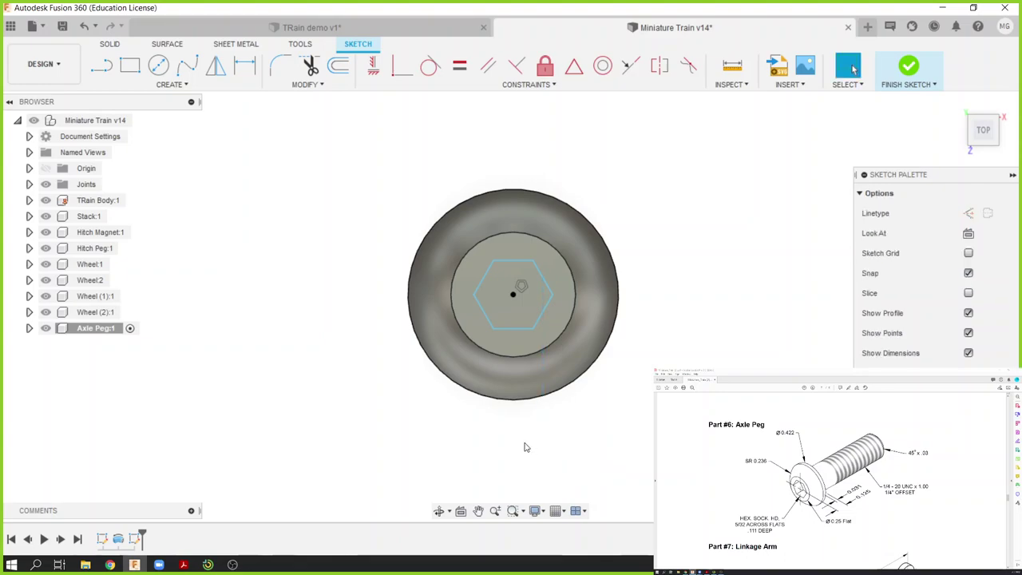
{"action": "key", "text": "ctrl+z"}
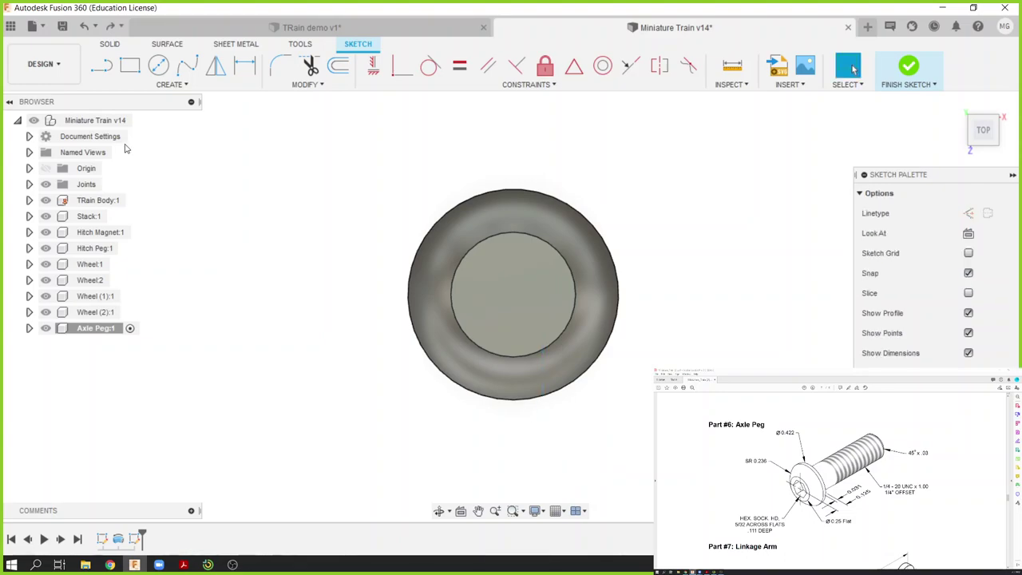
Step: Redraw a circumscribed hexagon centred on the peg head's centre point
{"action": "left_click", "coordinate": [170, 85]}
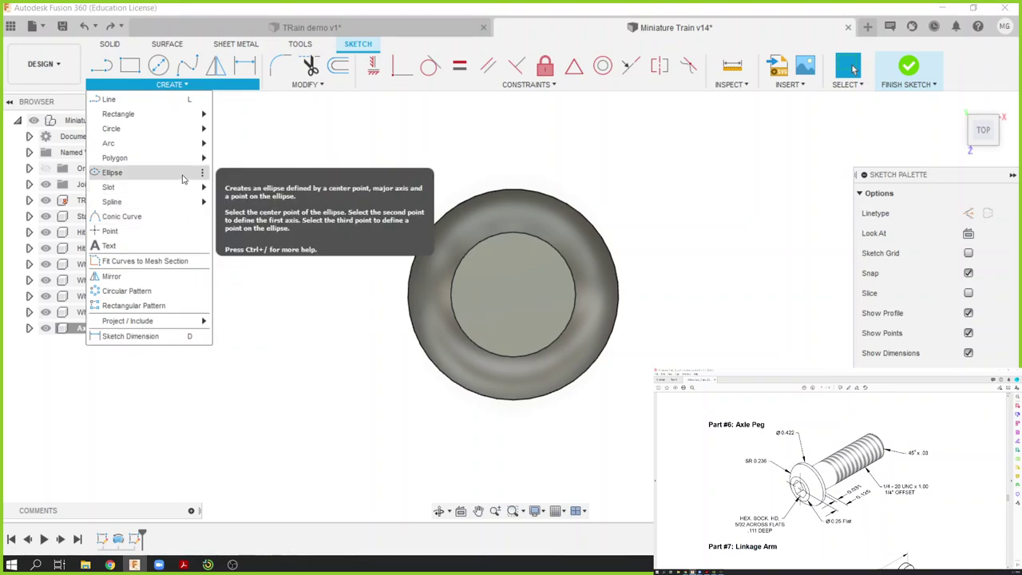
{"action": "mouse_move", "coordinate": [194, 157]}
{"action": "left_click", "coordinate": [247, 163]}
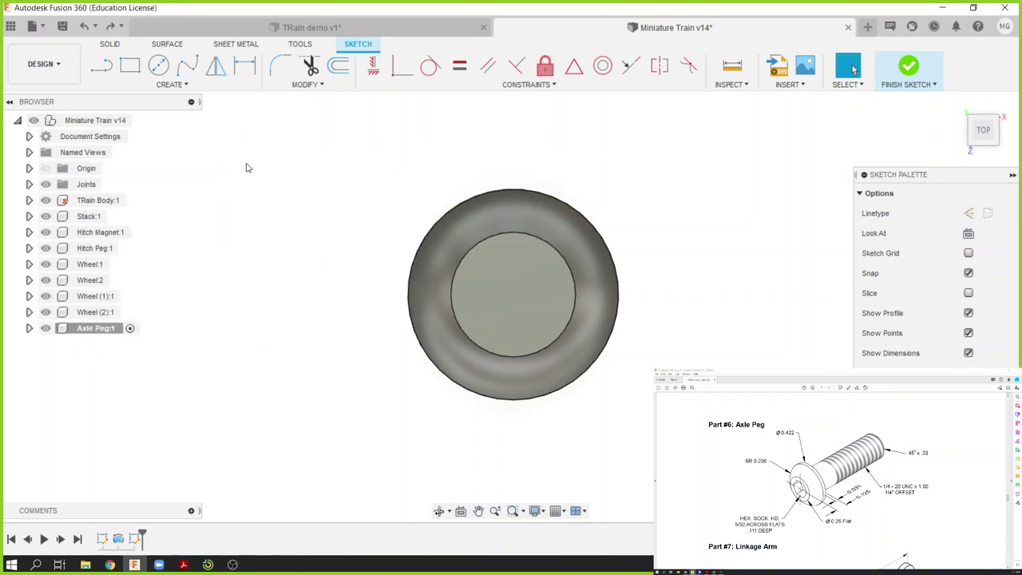
{"action": "left_click", "coordinate": [513, 305]}
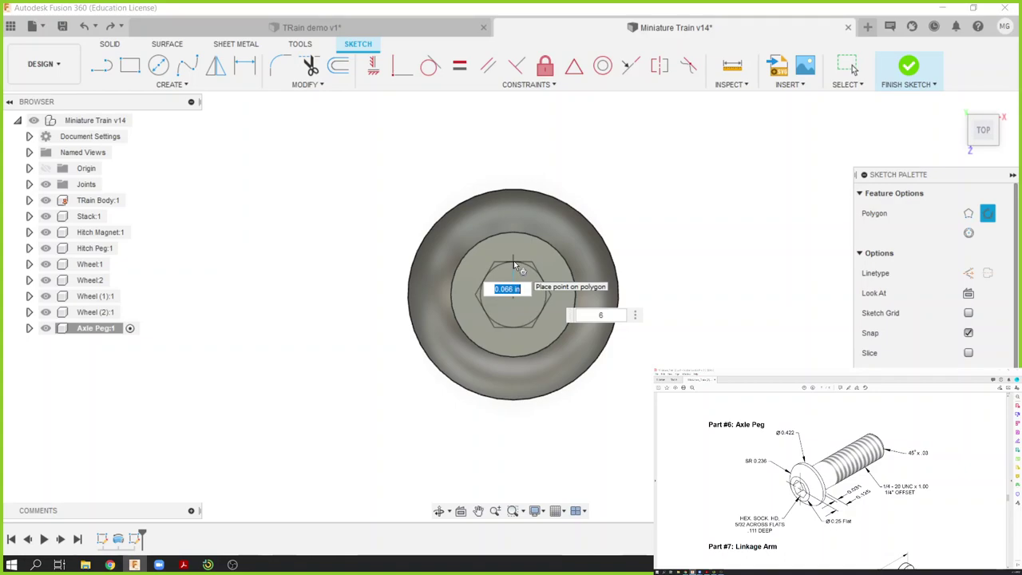
{"action": "left_click", "coordinate": [515, 261]}
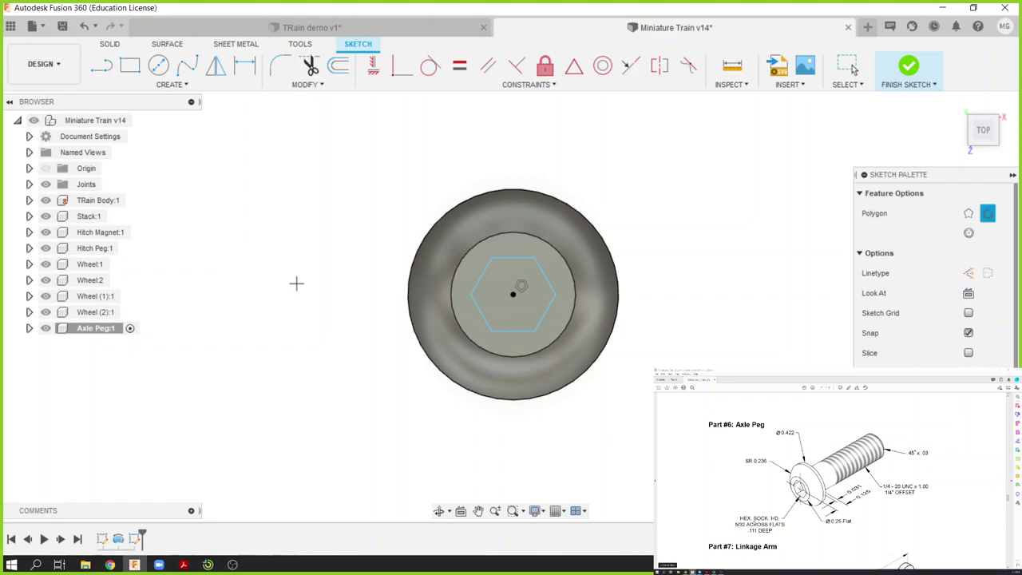
{"action": "left_click", "coordinate": [240, 65]}
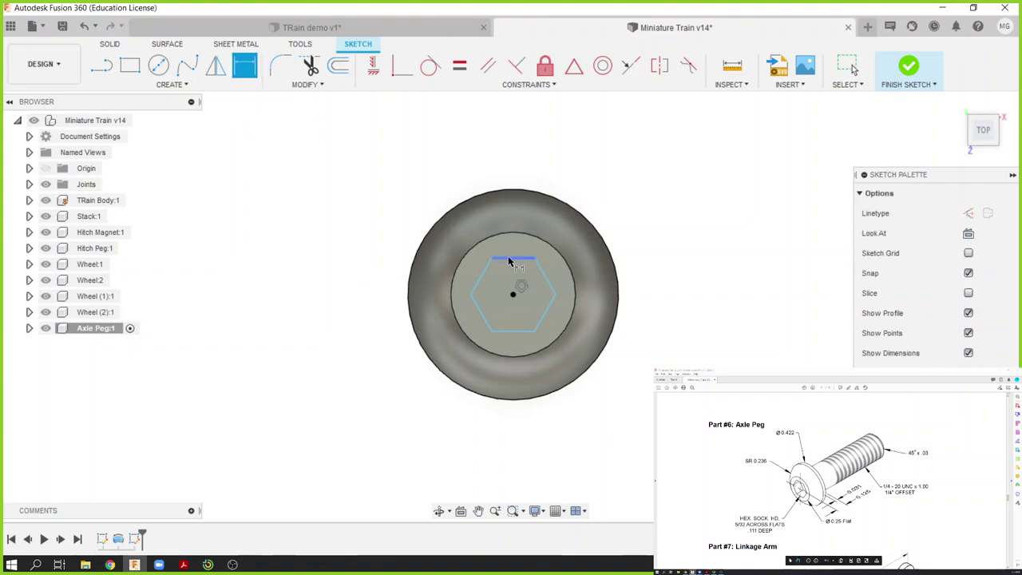
Step: Dimension the hexagon's top and bottom edges 5/32 in (0.156) apart
{"action": "left_click", "coordinate": [519, 258]}
{"action": "left_click", "coordinate": [515, 332]}
{"action": "left_click", "coordinate": [687, 313]}
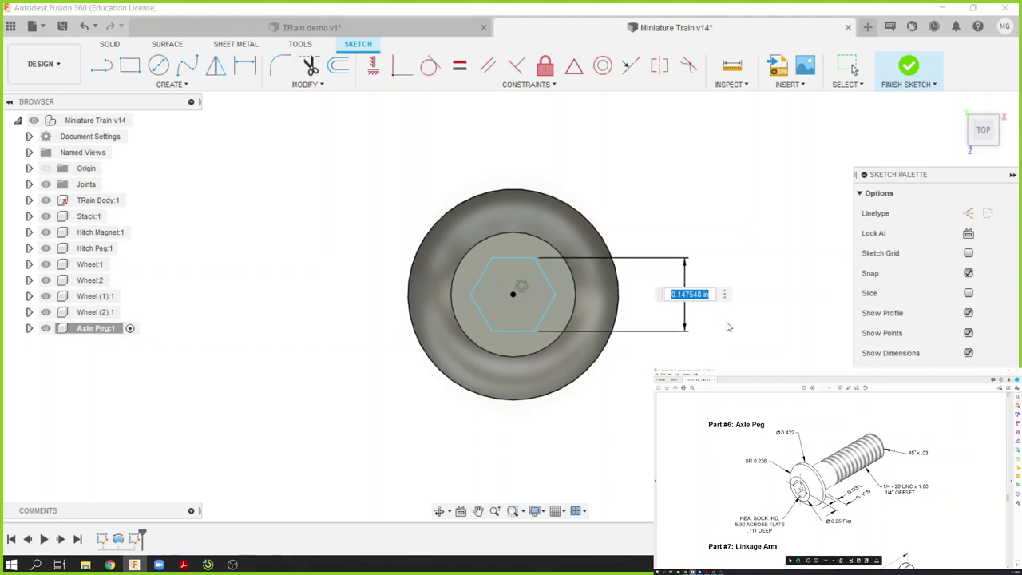
{"action": "type", "text": "5"}
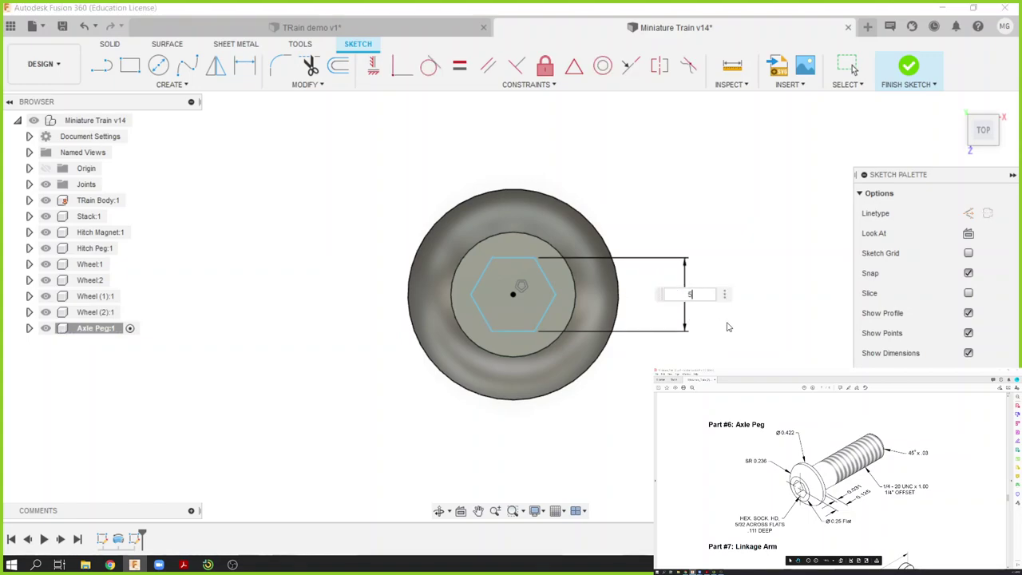
{"action": "type", "text": "/"}
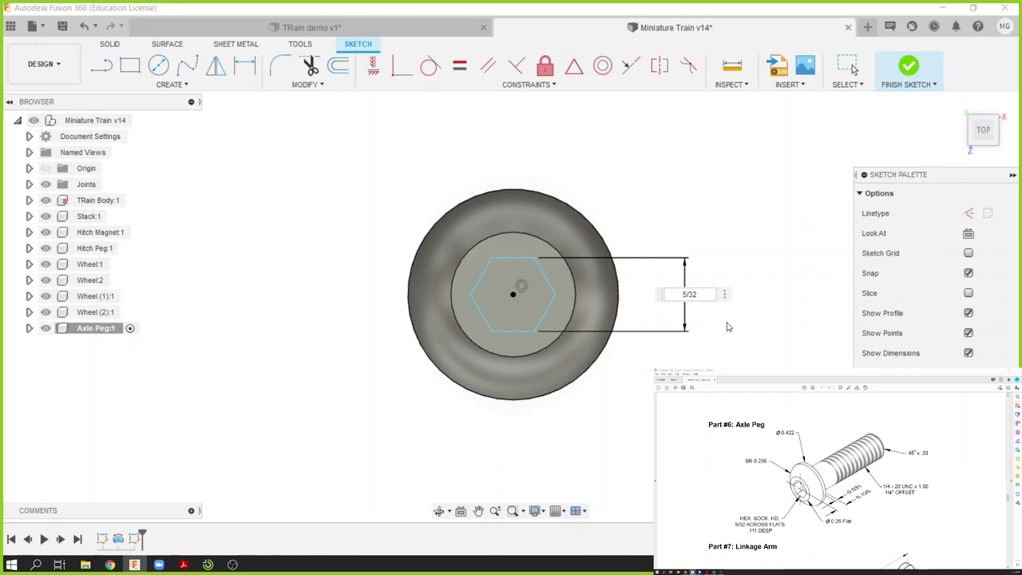
{"action": "type", "text": "32"}
{"action": "key", "text": "Return"}
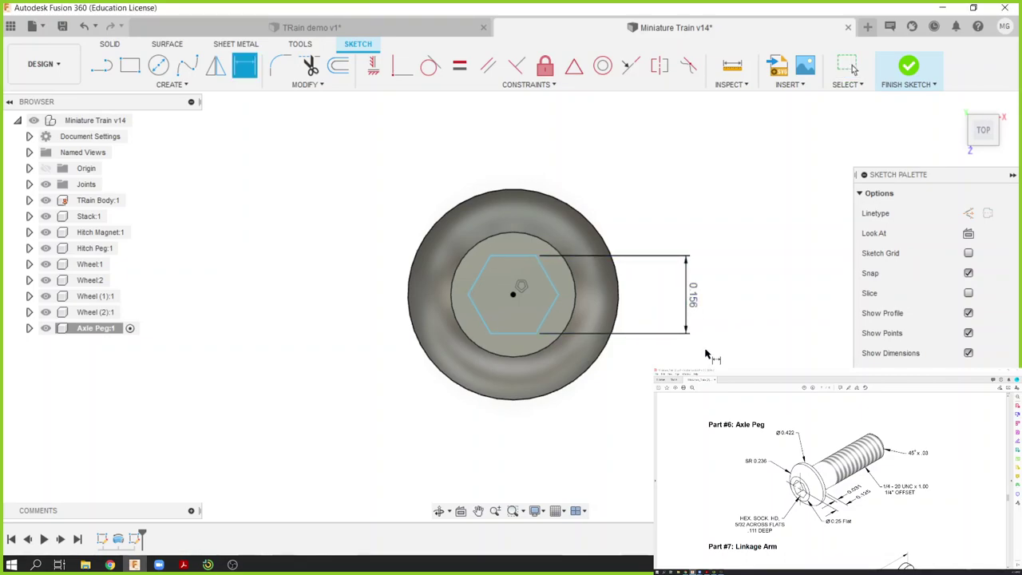
Step: Finish the sketch and extrude-cut the hexagon -0.111 in into the head
{"action": "left_click", "coordinate": [918, 64]}
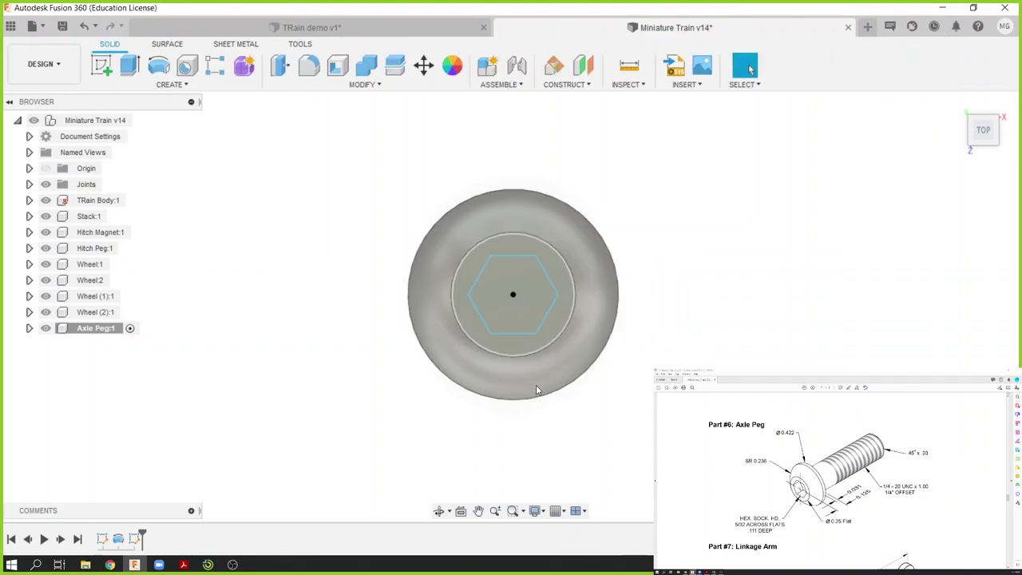
{"action": "middle_click_drag", "start_coordinate": [511, 379], "coordinate": [520, 331], "text": "shift"}
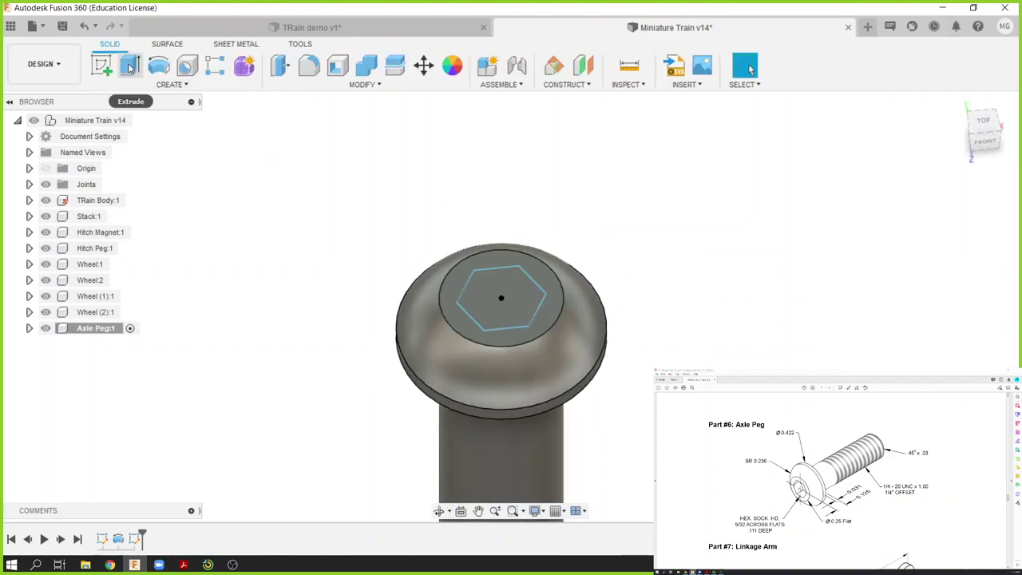
{"action": "left_click", "coordinate": [130, 68]}
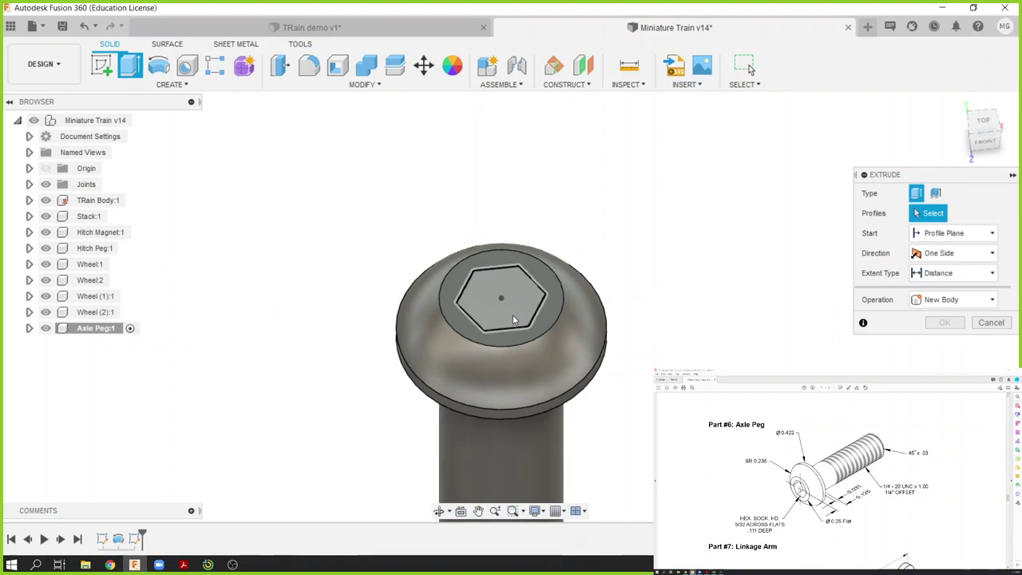
{"action": "left_click", "coordinate": [510, 307]}
{"action": "left_click_drag", "start_coordinate": [502, 296], "coordinate": [501, 302]}
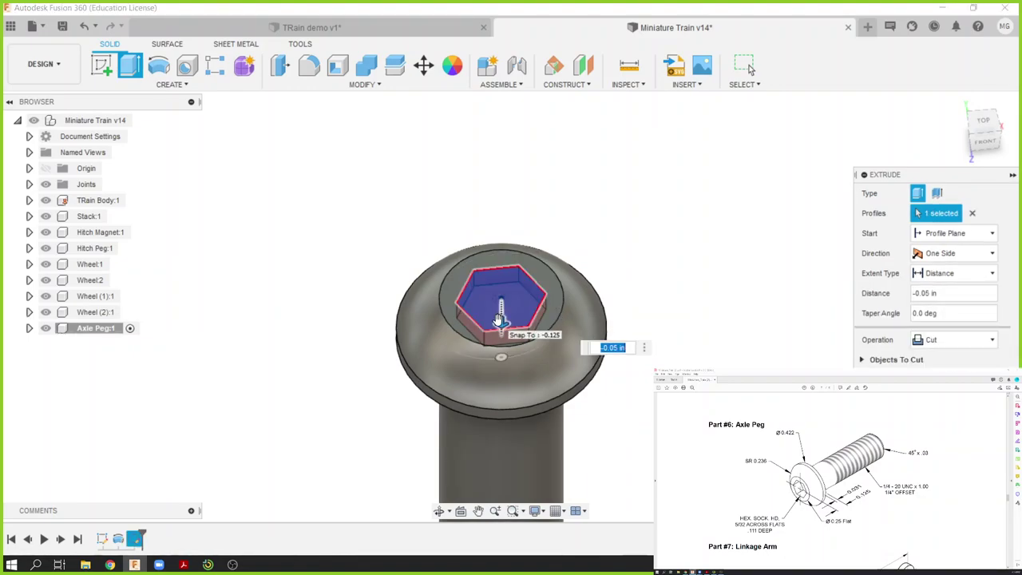
{"action": "type", "text": ".111"}
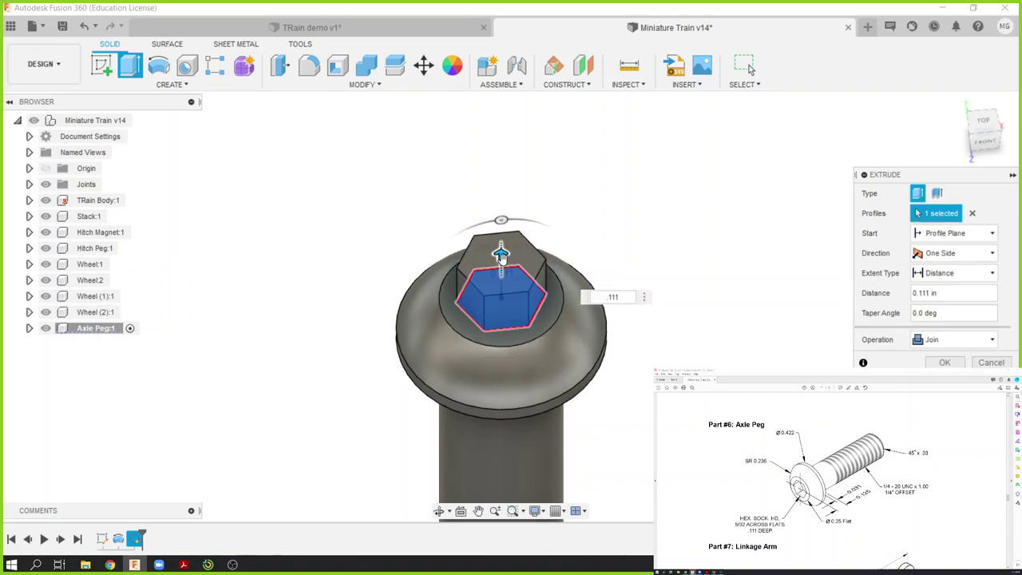
{"action": "key", "text": "ctrl+z"}
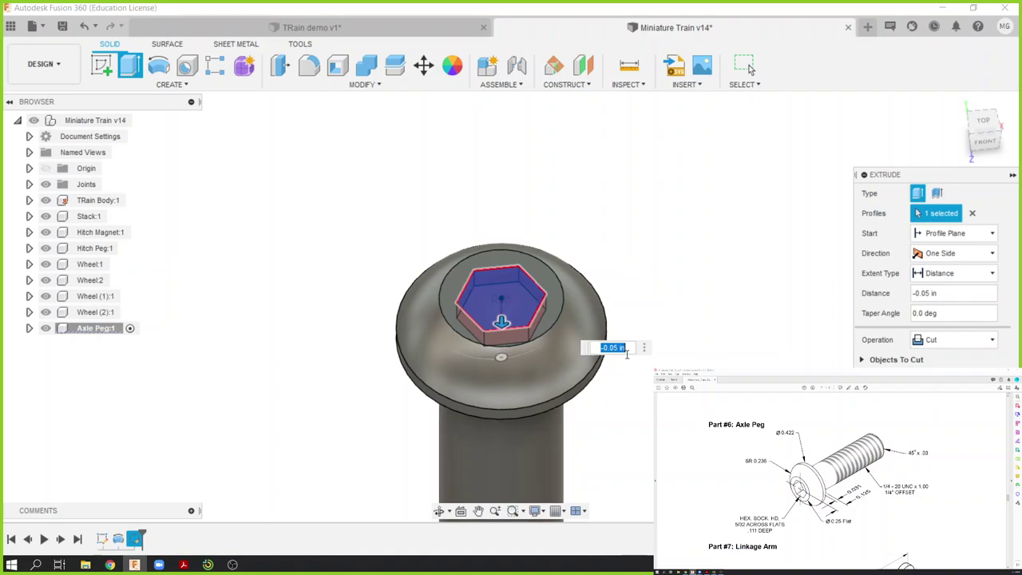
{"action": "key", "text": "BackSpace"}
{"action": "type", "text": "-"}
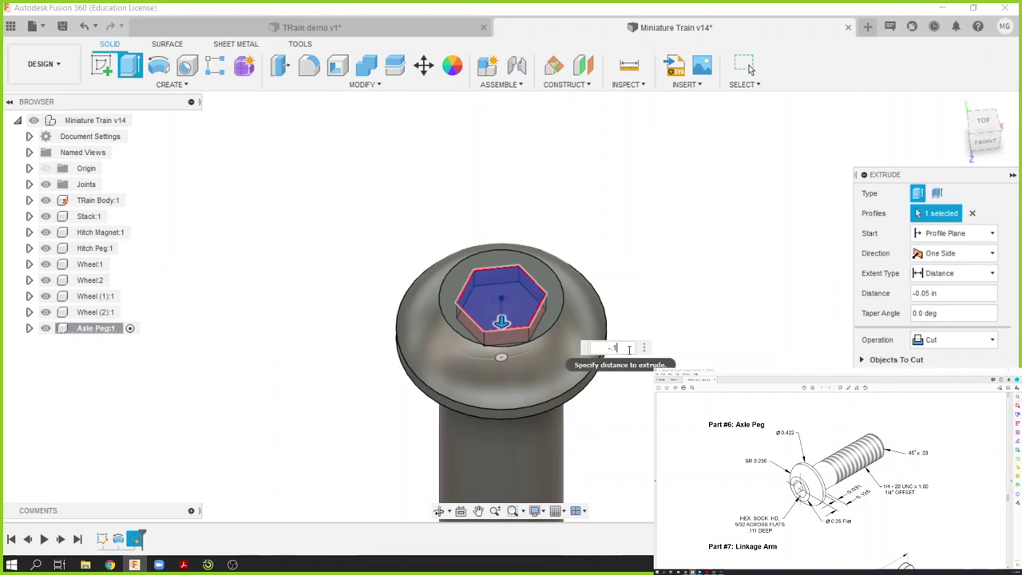
{"action": "type", "text": ".111"}
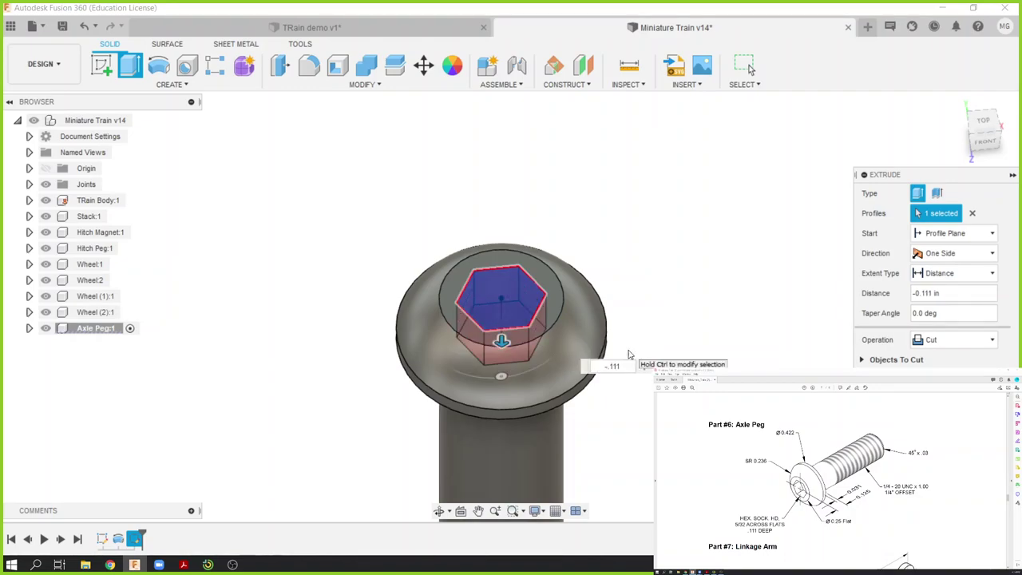
{"action": "key", "text": "Return"}
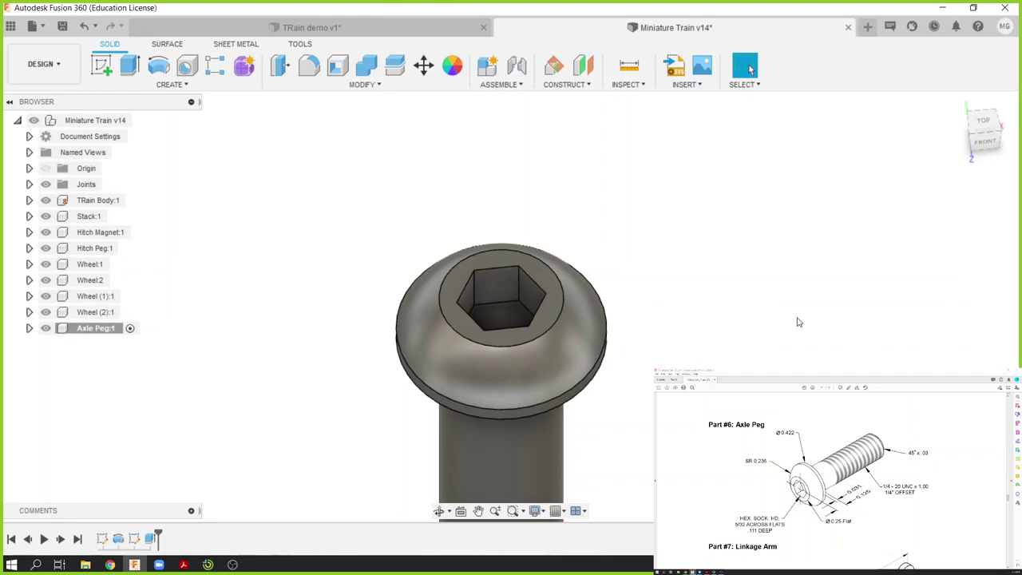
{"action": "scroll", "coordinate": [632, 292], "scroll_direction": "down", "scroll_amount": 5}
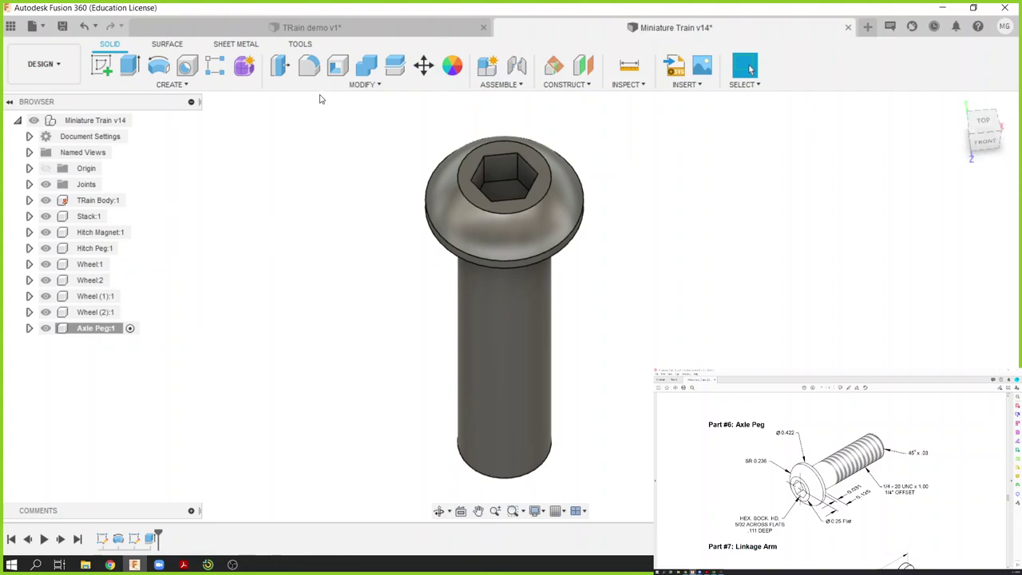
Step: Chamfer the bottom tip edge of the Axle Peg shank by 0.03 in
{"action": "left_click", "coordinate": [377, 85]}
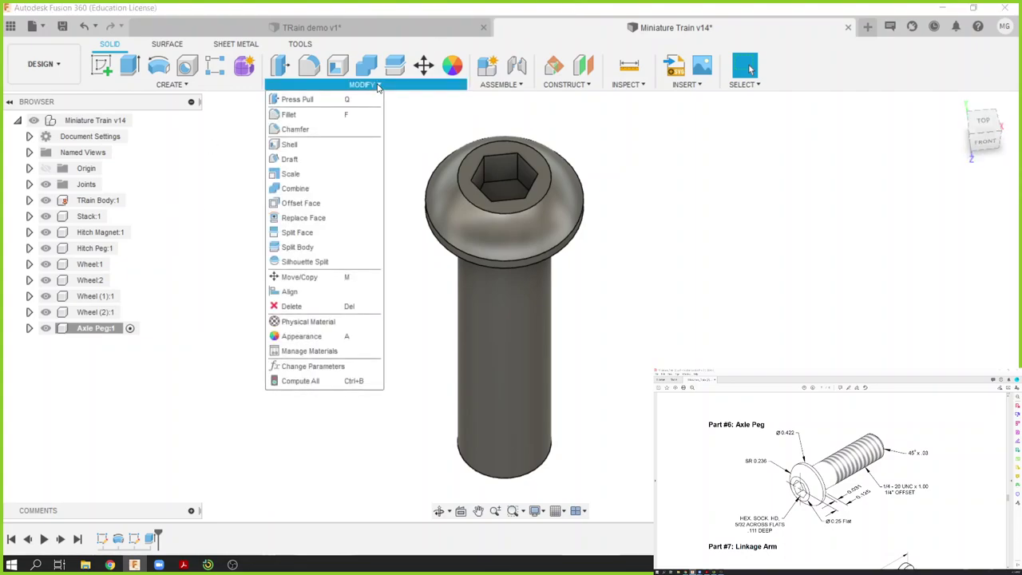
{"action": "left_click", "coordinate": [310, 132]}
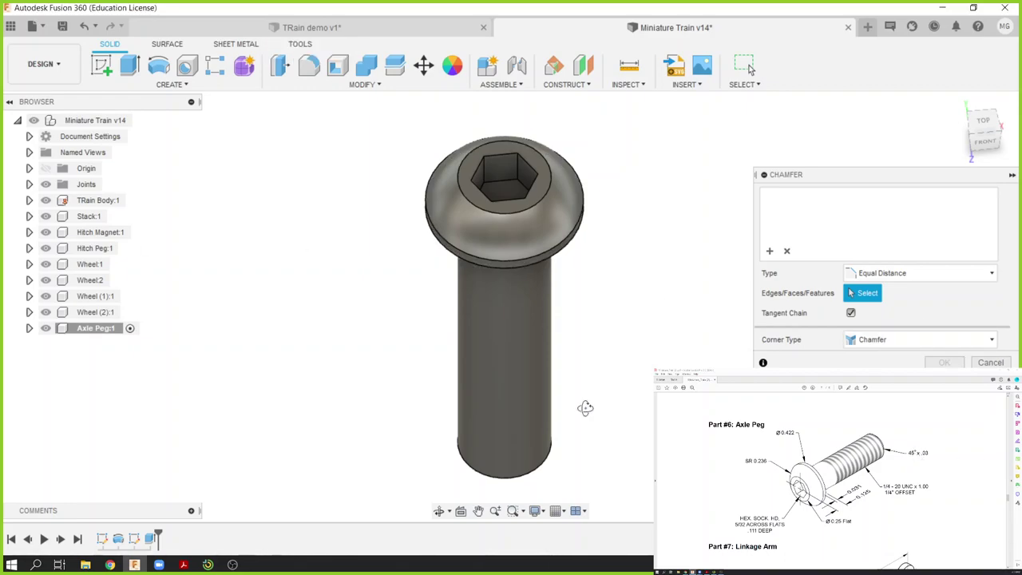
{"action": "middle_click_drag", "start_coordinate": [586, 408], "coordinate": [562, 339], "text": "shift"}
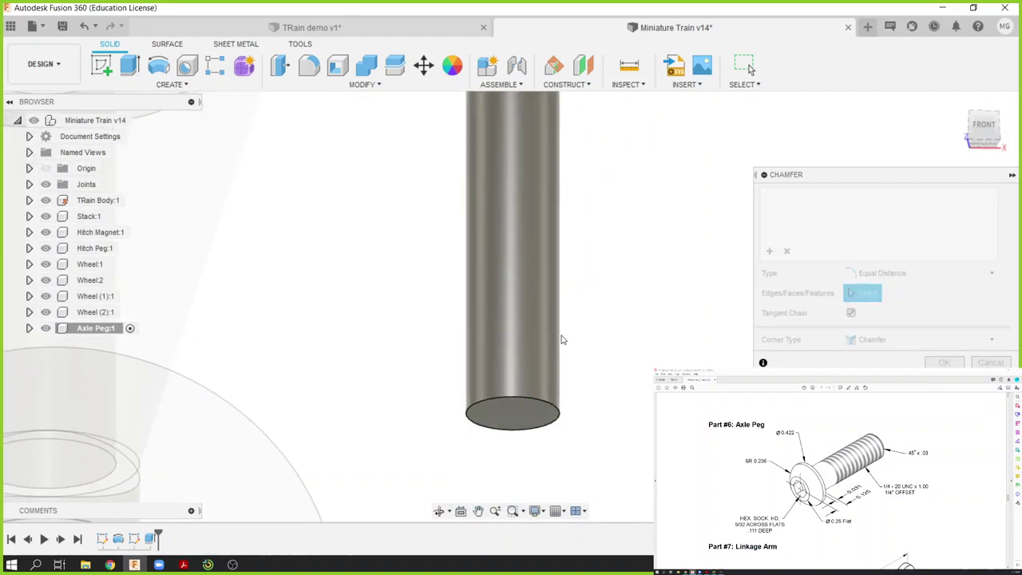
{"action": "left_click", "coordinate": [533, 403]}
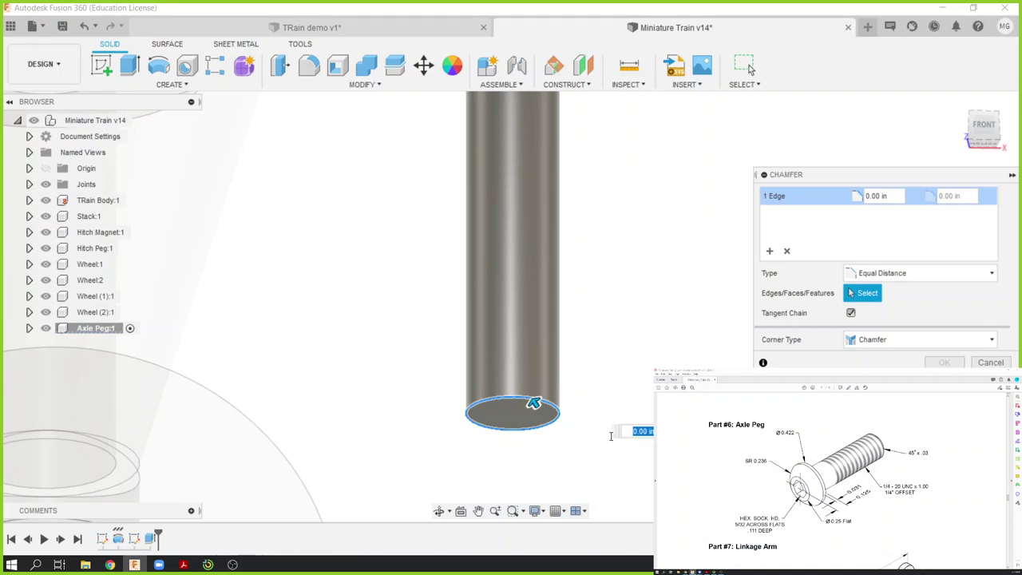
{"action": "type", "text": ".03"}
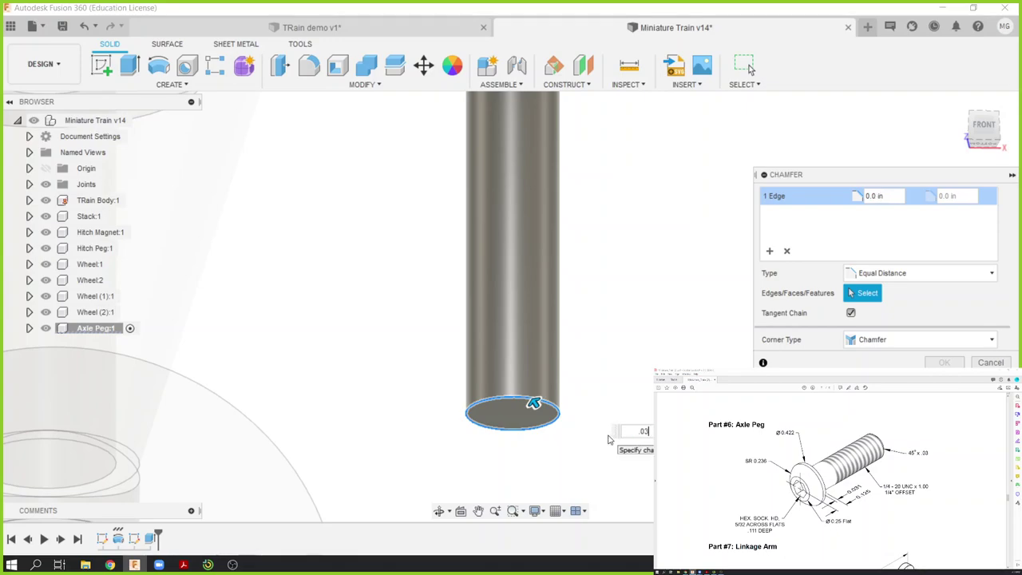
{"action": "key", "text": "Return"}
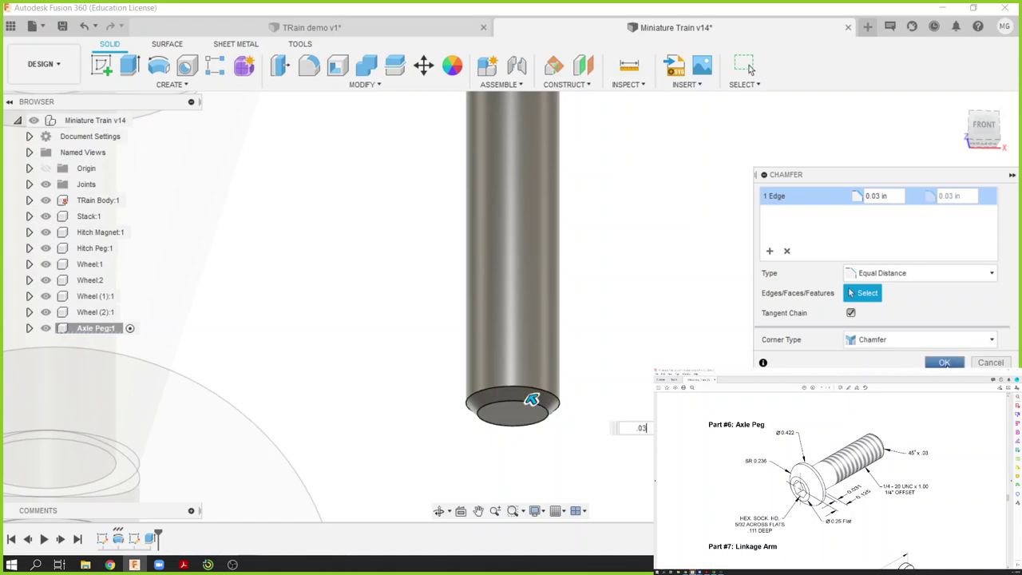
{"action": "key", "text": "Return"}
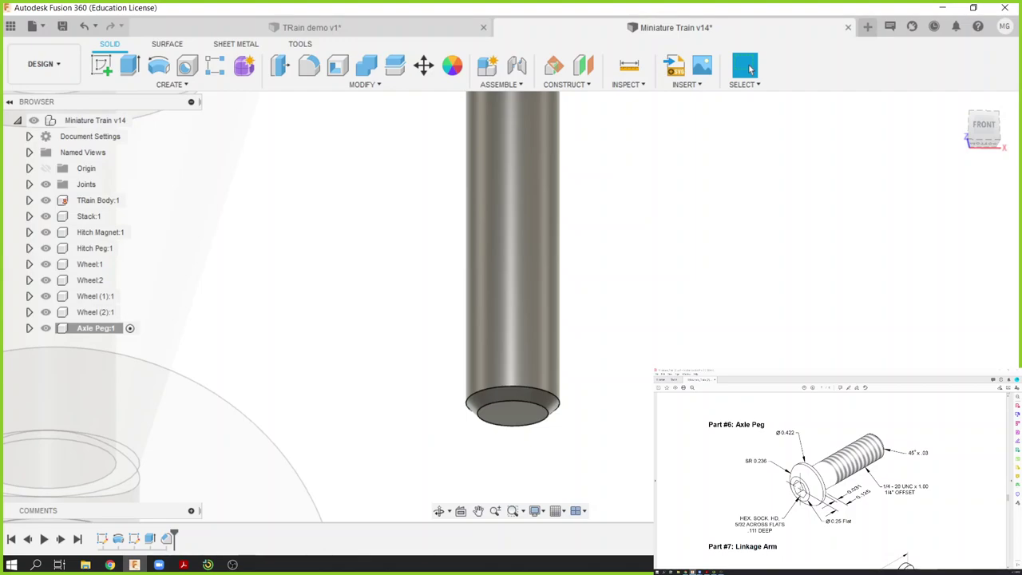
{"action": "middle_click_drag", "start_coordinate": [710, 351], "coordinate": [816, 375]}
{"action": "left_click", "coordinate": [751, 69]}
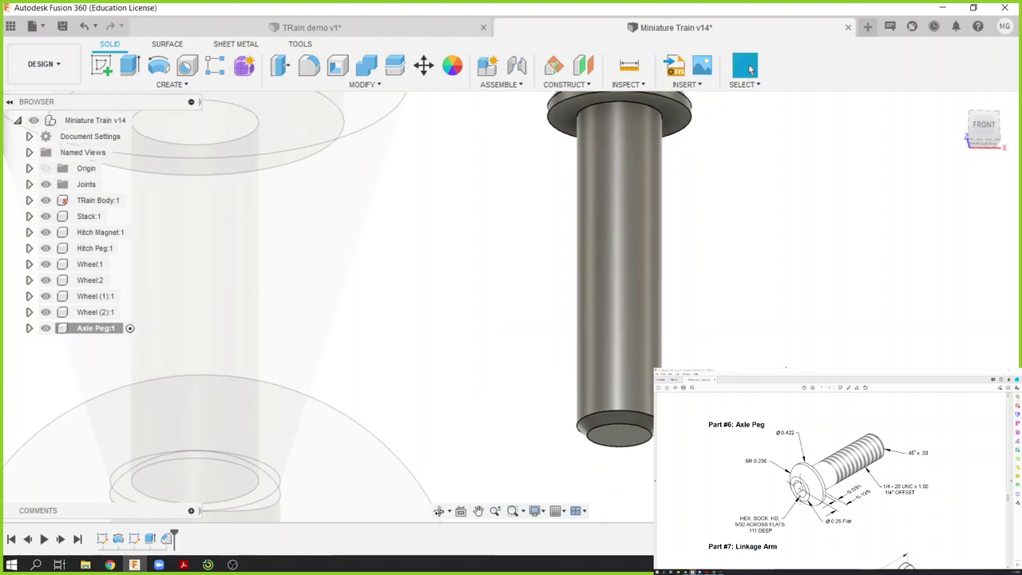
{"action": "middle_click_drag", "start_coordinate": [772, 361], "coordinate": [772, 447], "text": "shift"}
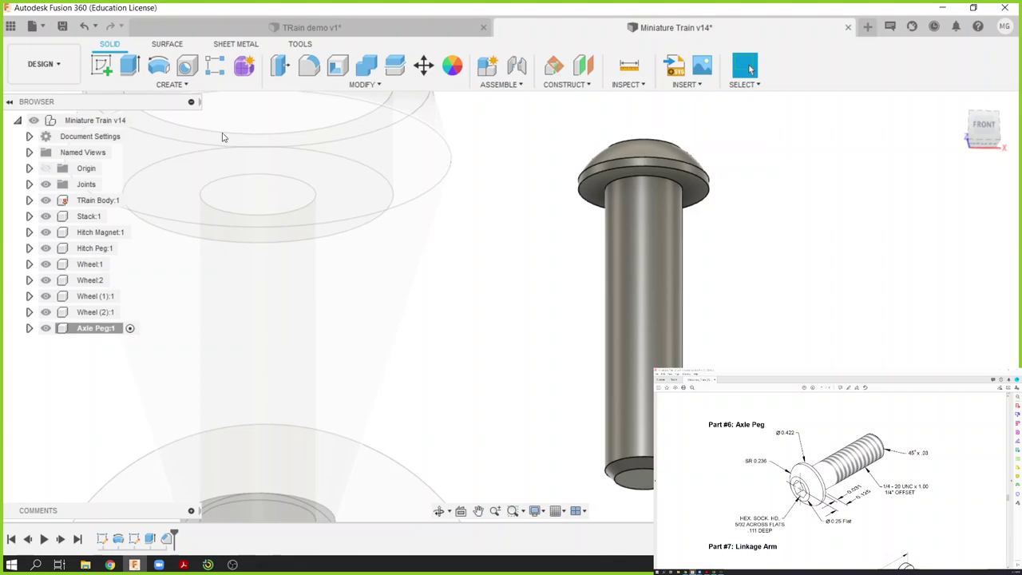
{"action": "left_click", "coordinate": [195, 86]}
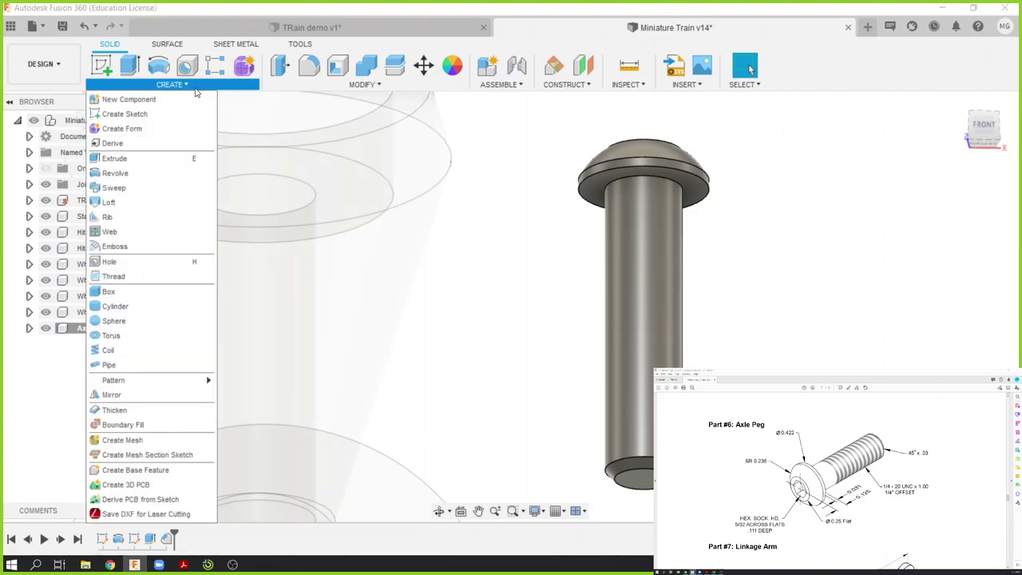
Step: Add a 0.75 in long cosmetic 1/4-20 UNC 3A right-hand thread to the shank face
{"action": "left_click", "coordinate": [177, 276]}
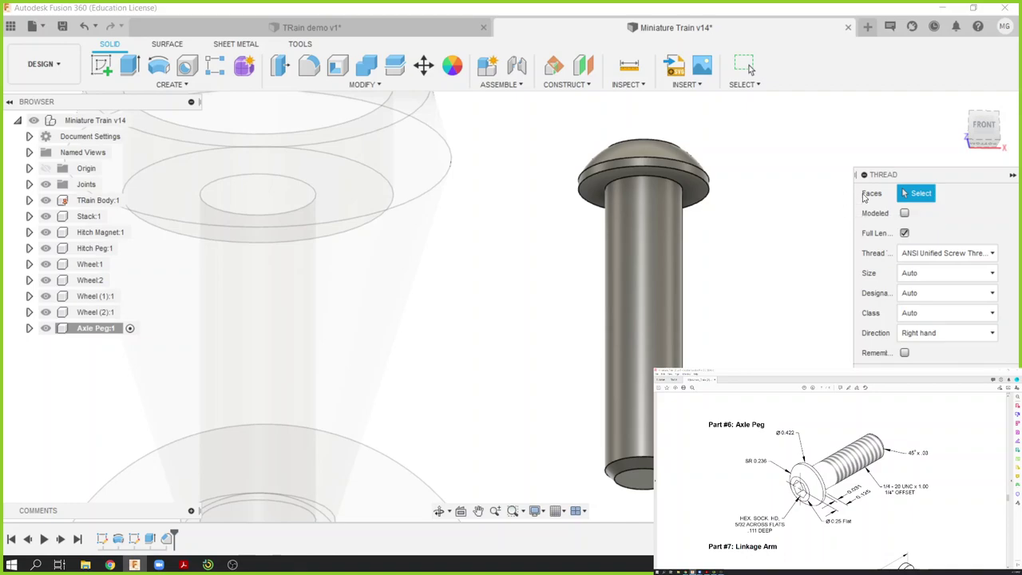
{"action": "left_click_drag", "start_coordinate": [901, 174], "coordinate": [821, 134]}
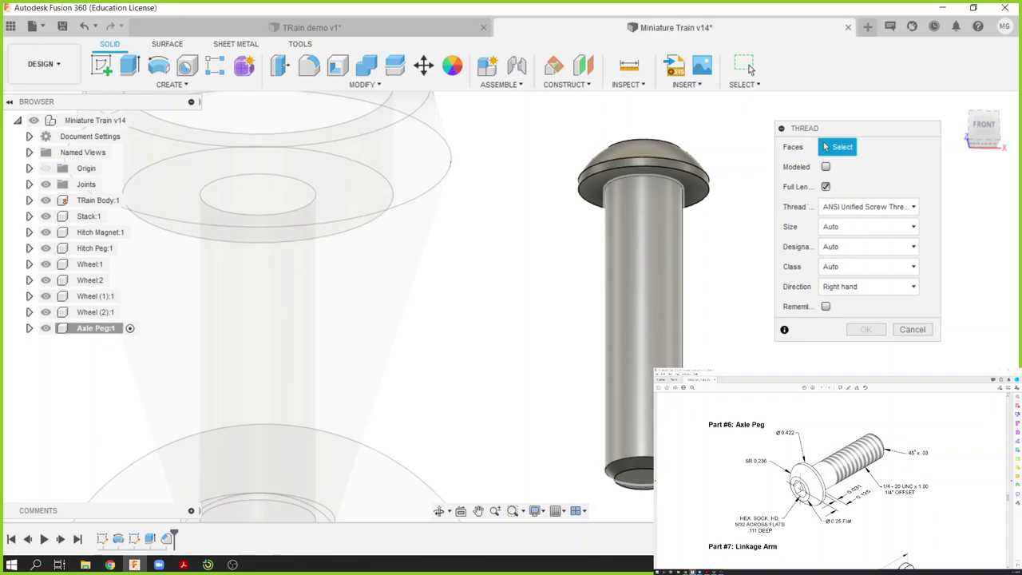
{"action": "left_click", "coordinate": [643, 447]}
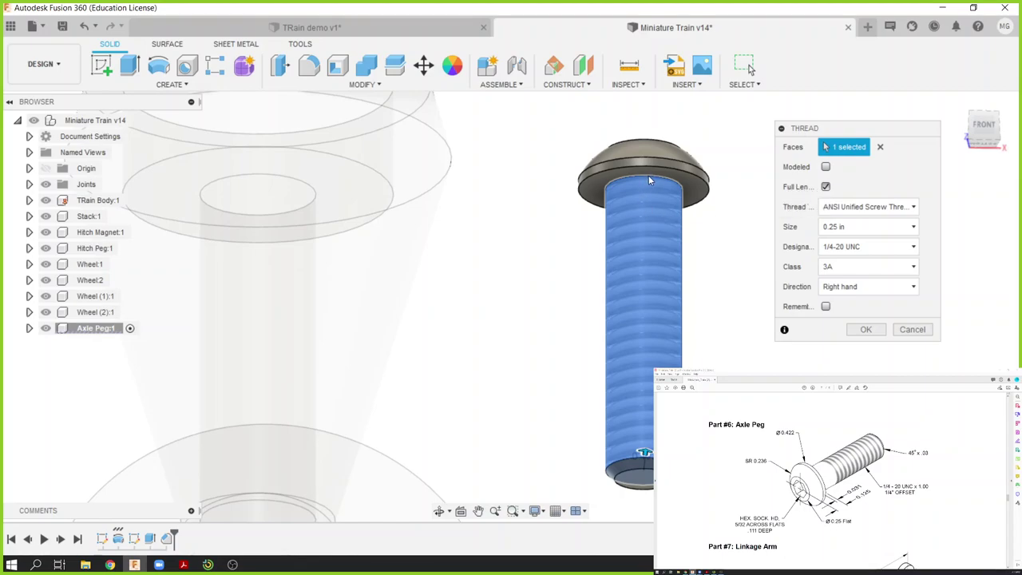
{"action": "left_click", "coordinate": [826, 186]}
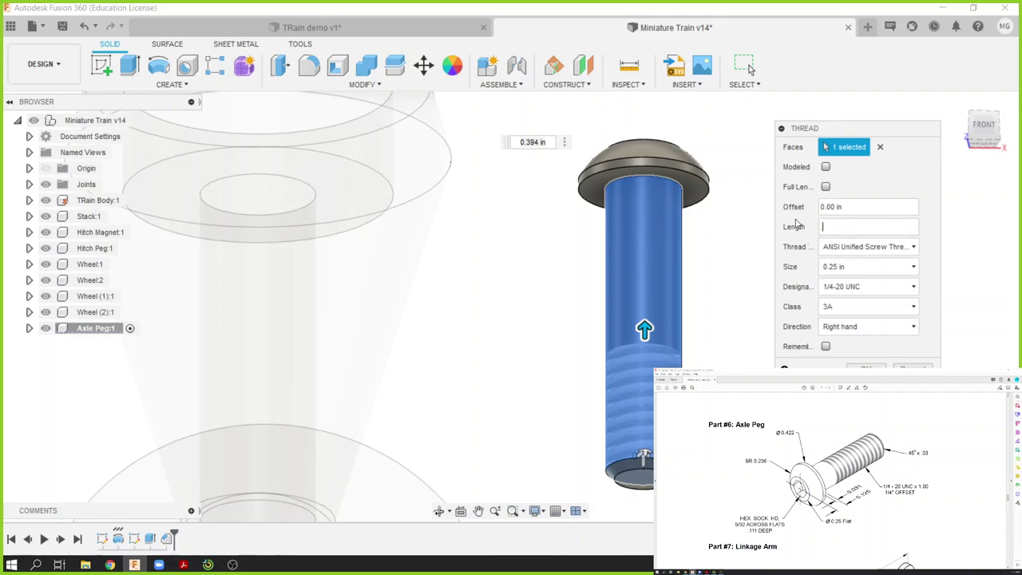
{"action": "type", "text": "5"}
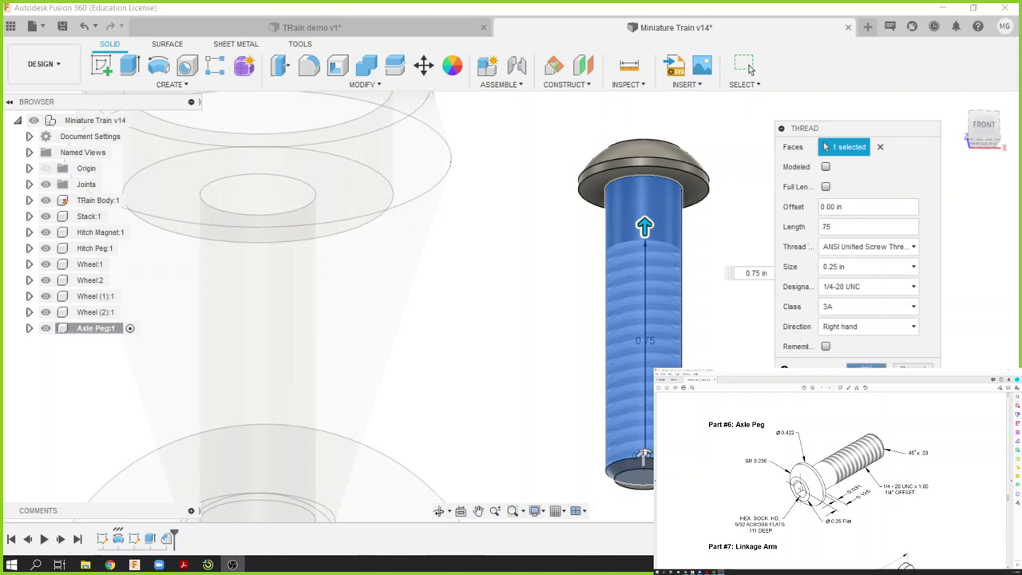
{"action": "left_click", "coordinate": [749, 70]}
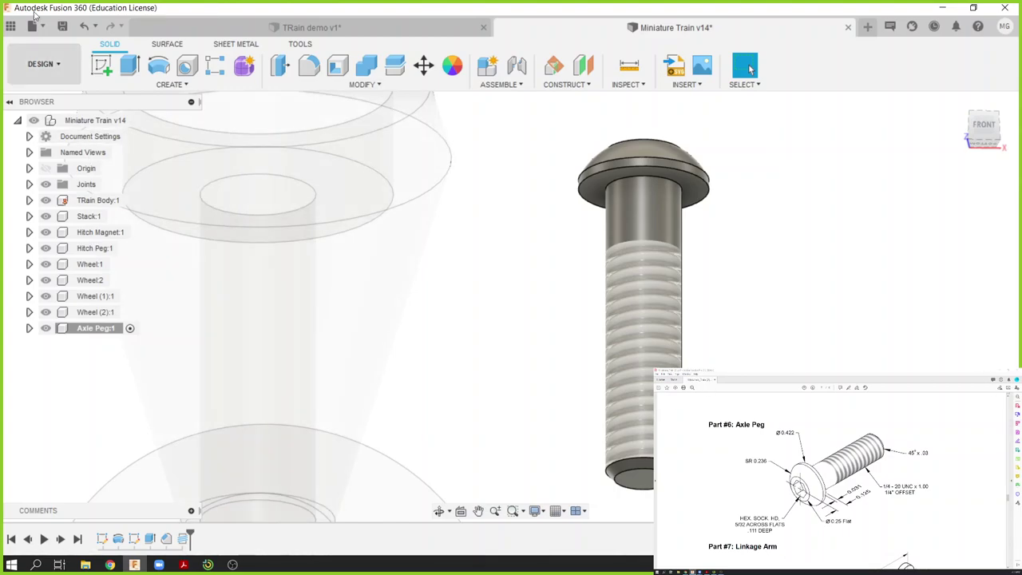
Step: Save the design as version v15 and activate the top-level Miniature Train assembly
{"action": "left_click", "coordinate": [62, 25]}
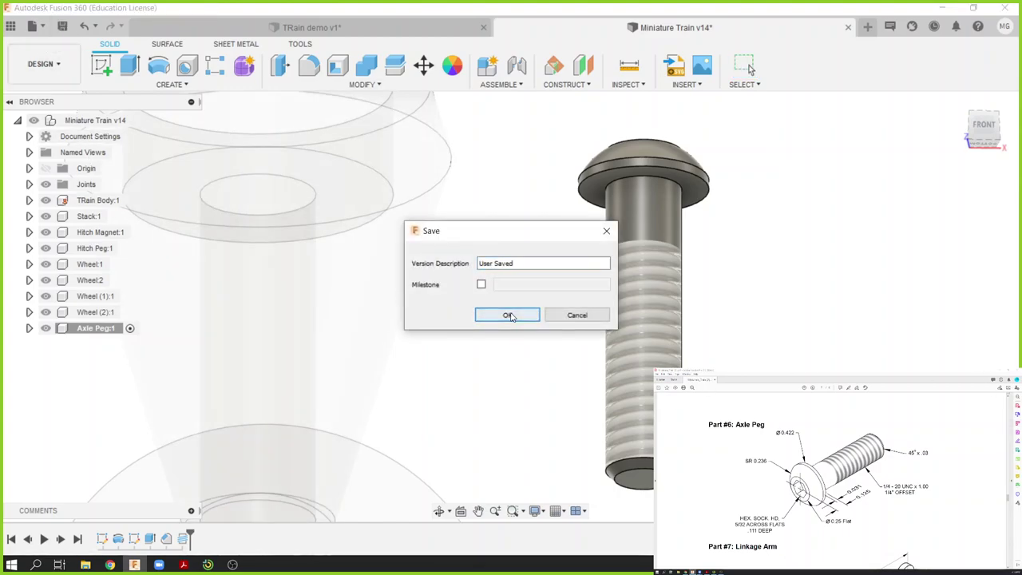
{"action": "left_click", "coordinate": [509, 316]}
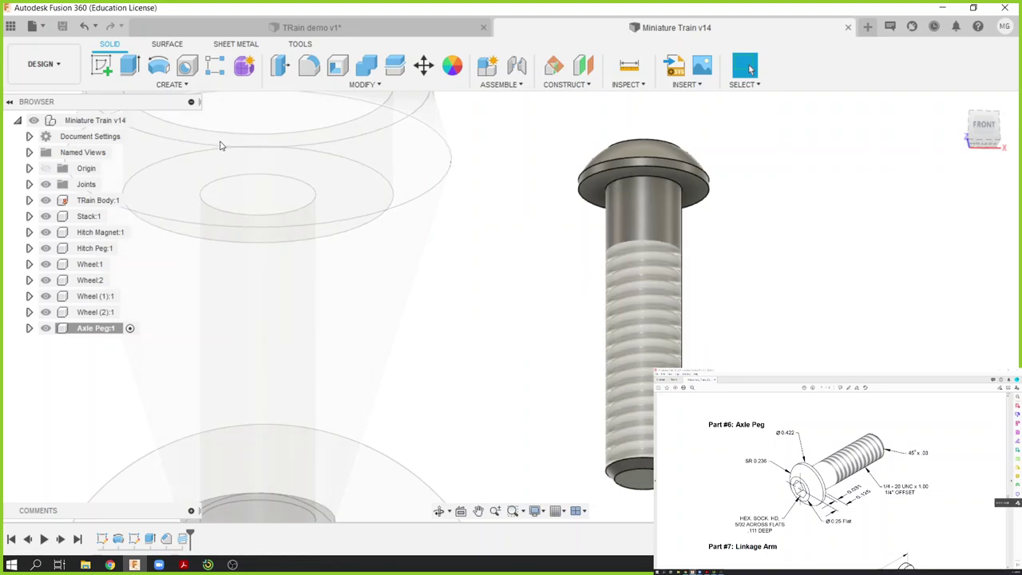
{"action": "left_click", "coordinate": [150, 119]}
{"action": "scroll", "coordinate": [297, 231], "scroll_direction": "down", "scroll_amount": 10}
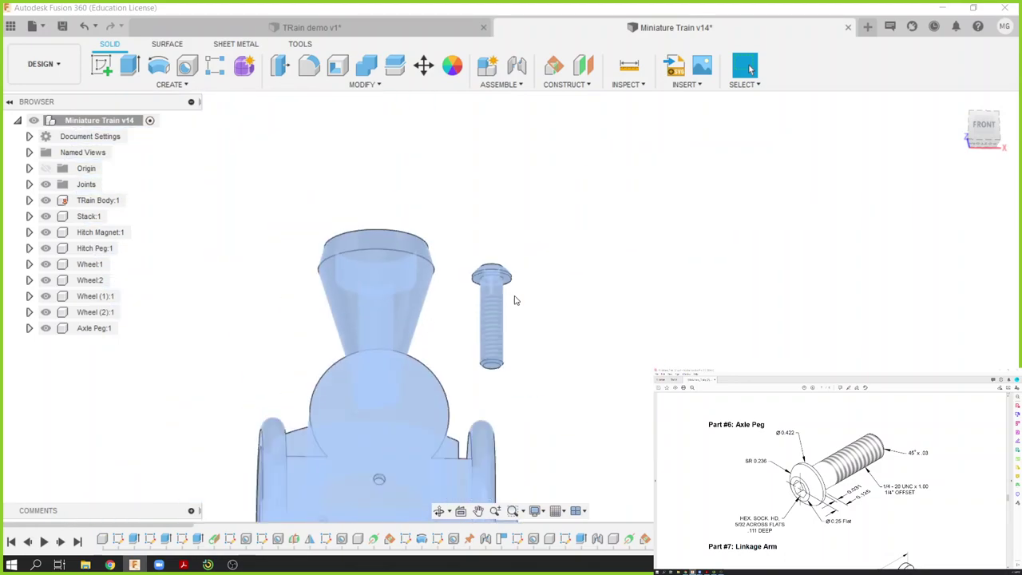
{"action": "middle_click_drag", "start_coordinate": [514, 295], "coordinate": [723, 272]}
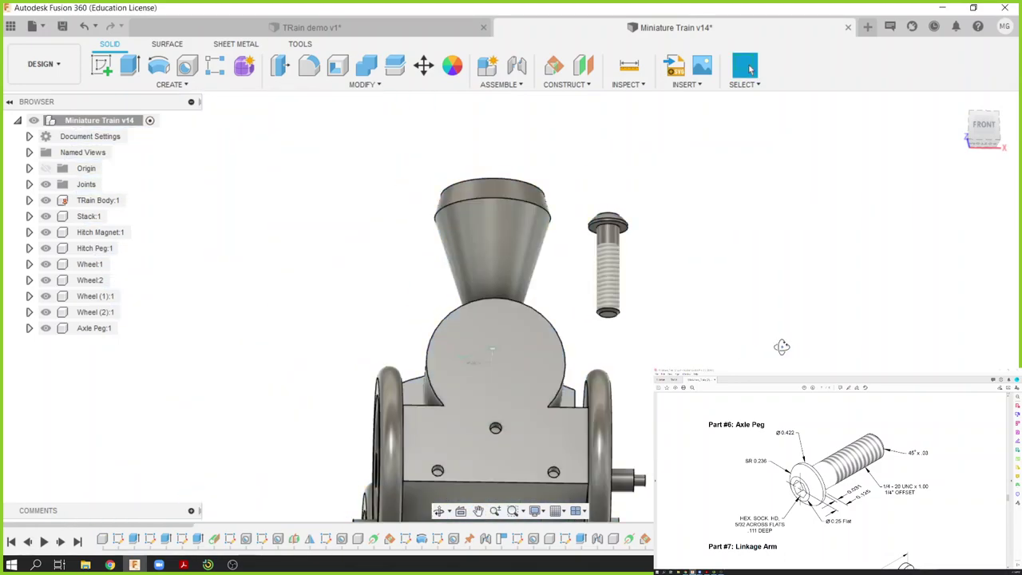
{"action": "middle_click_drag", "start_coordinate": [714, 349], "coordinate": [360, 383], "text": "shift"}
Step: Start a new joint with its motion type set to Revolute
{"action": "left_click", "coordinate": [501, 84]}
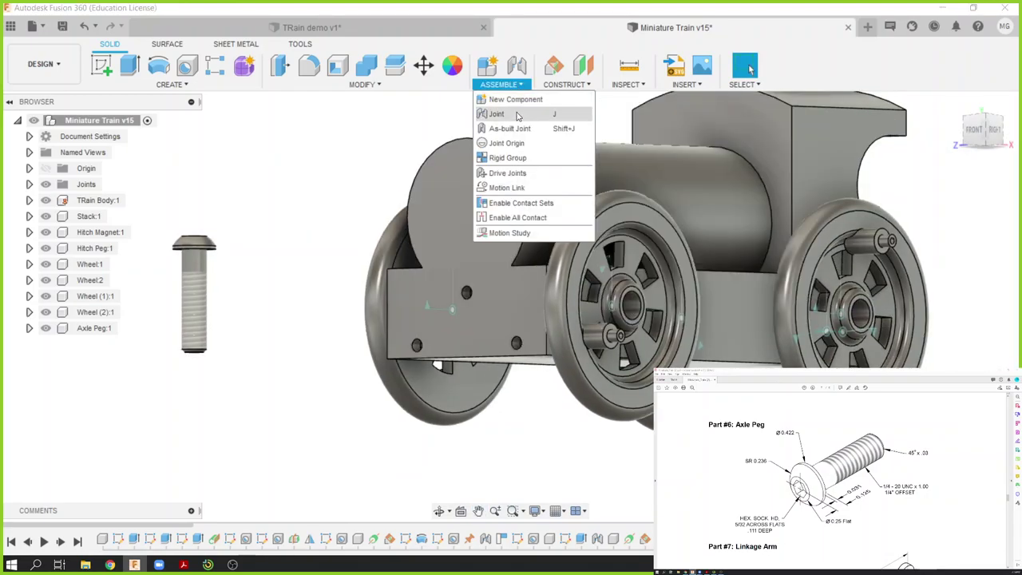
{"action": "left_click", "coordinate": [515, 111]}
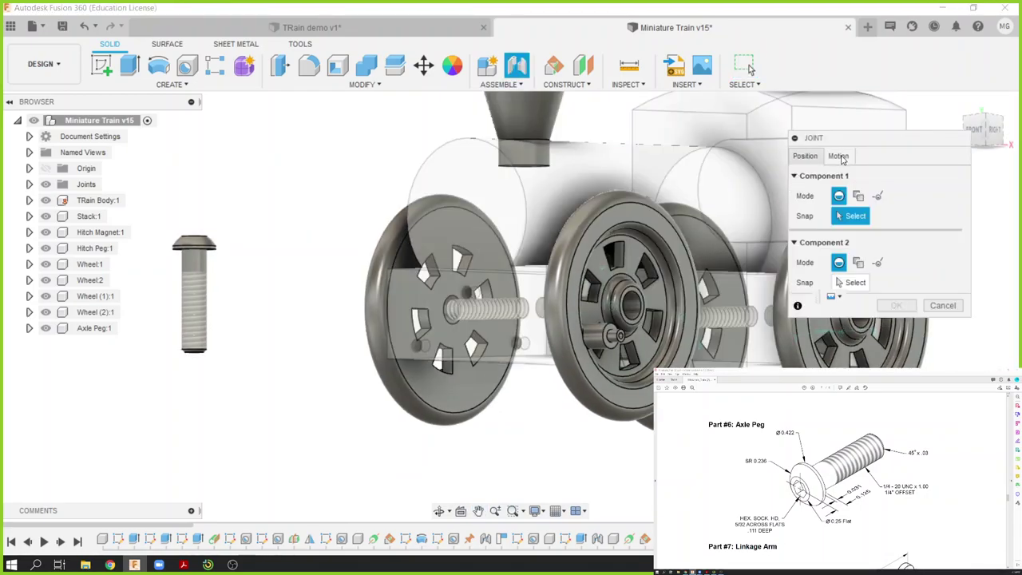
{"action": "left_click", "coordinate": [841, 157]}
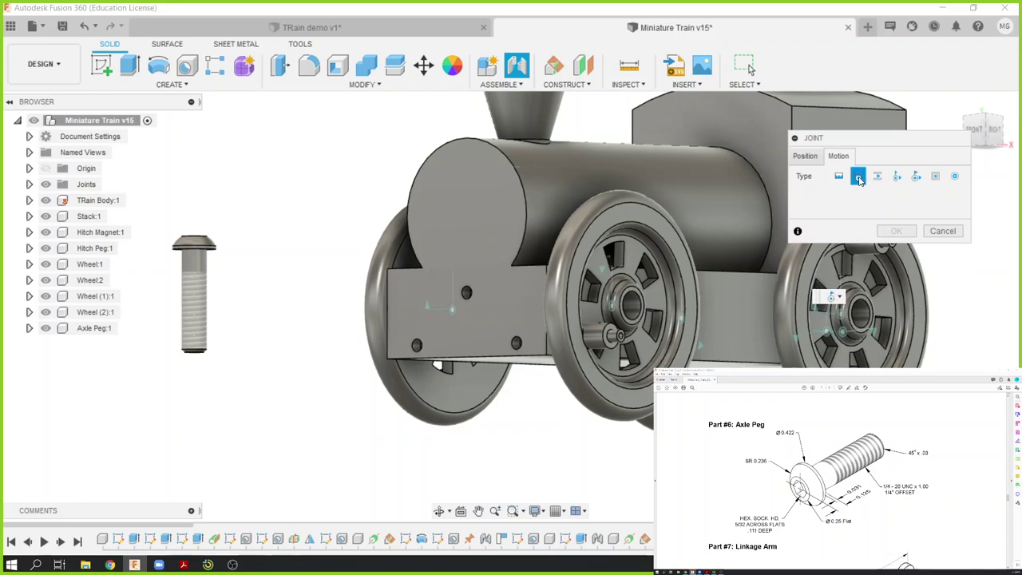
{"action": "left_click", "coordinate": [859, 177]}
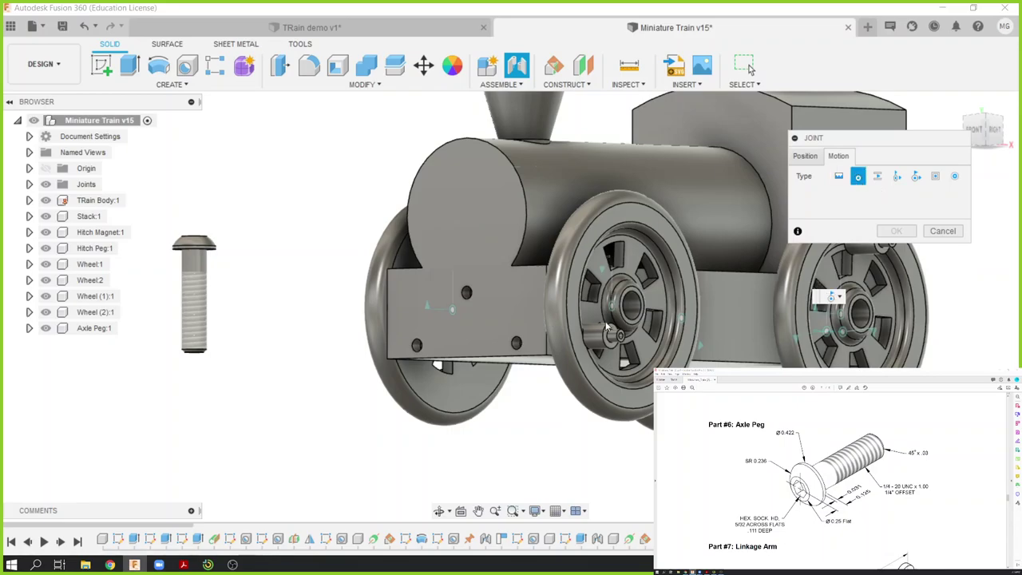
{"action": "left_click", "coordinate": [806, 158]}
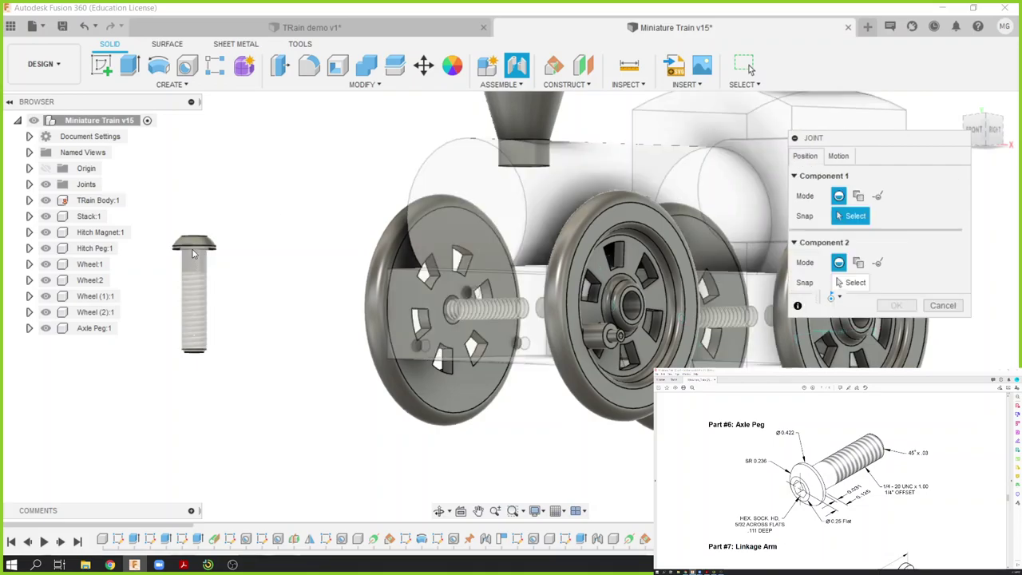
Step: Snap the joint from the Axle Peg head edge to the Wheel (2):1 hub and commit it
{"action": "scroll", "coordinate": [199, 254], "scroll_direction": "up", "scroll_amount": 3}
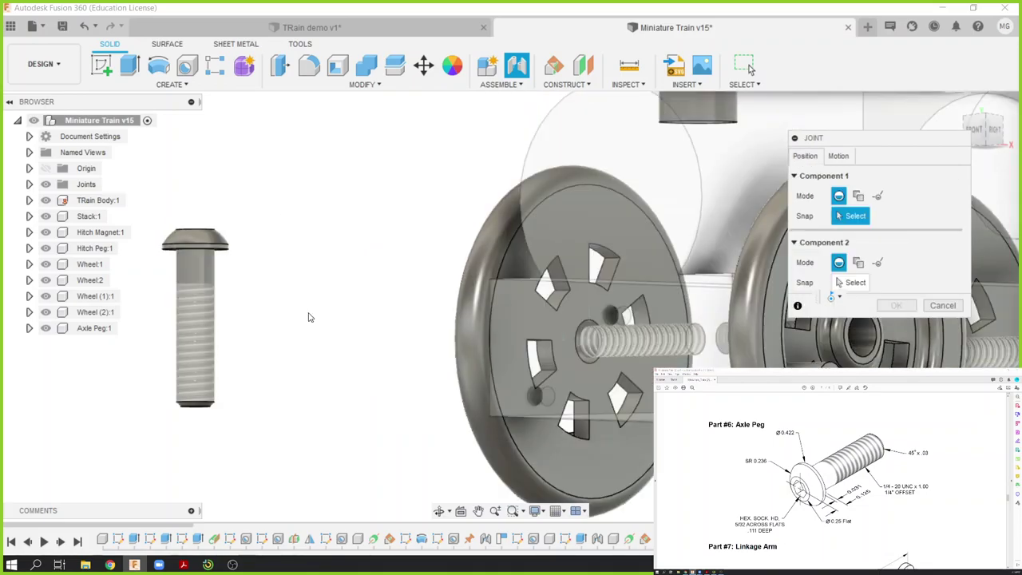
{"action": "middle_click_drag", "start_coordinate": [312, 331], "coordinate": [312, 335], "text": "shift"}
{"action": "left_click", "coordinate": [201, 249]}
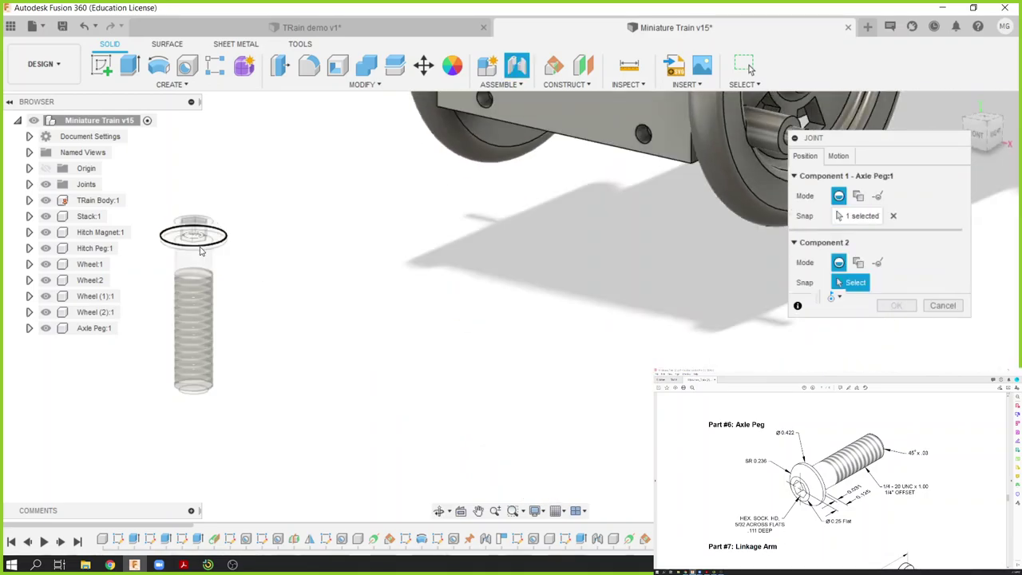
{"action": "scroll", "coordinate": [378, 345], "scroll_direction": "down", "scroll_amount": 3}
{"action": "middle_click_drag", "start_coordinate": [379, 345], "coordinate": [634, 238], "text": "shift"}
{"action": "left_click", "coordinate": [636, 239]}
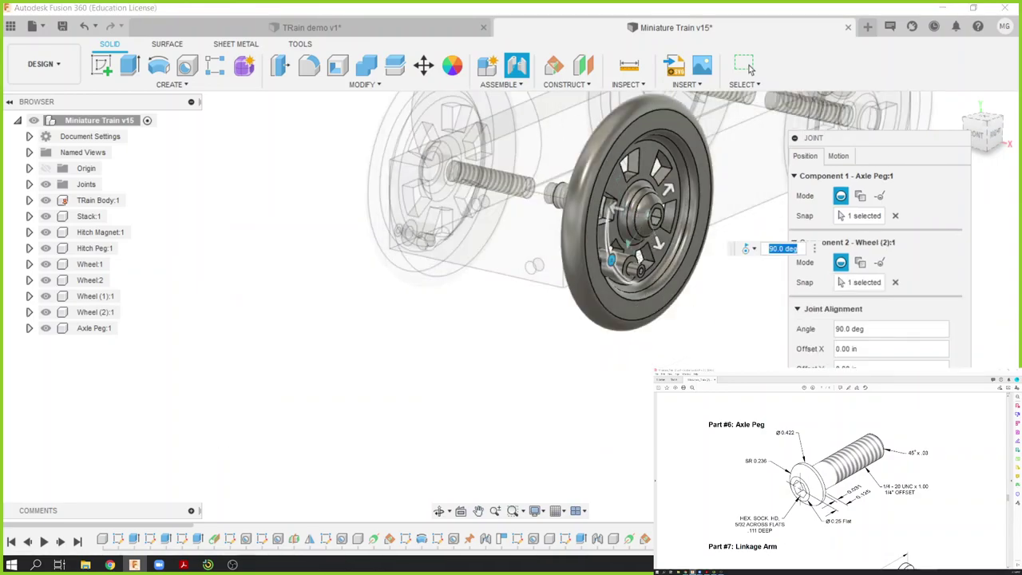
{"action": "left_click", "coordinate": [748, 68]}
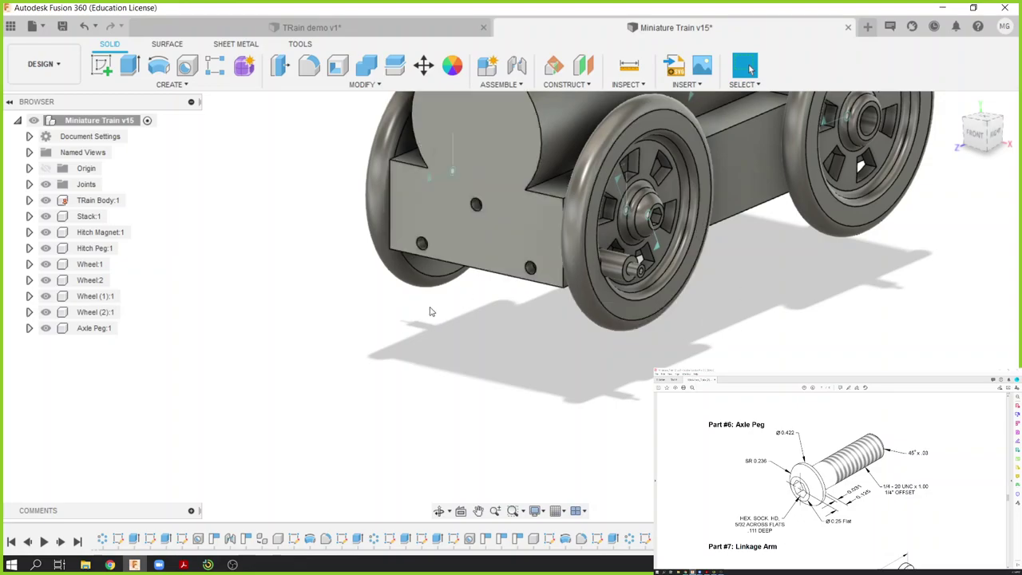
Step: Copy Axle Peg:1 and paste Axle Peg:2 in place
{"action": "right_click", "coordinate": [104, 331]}
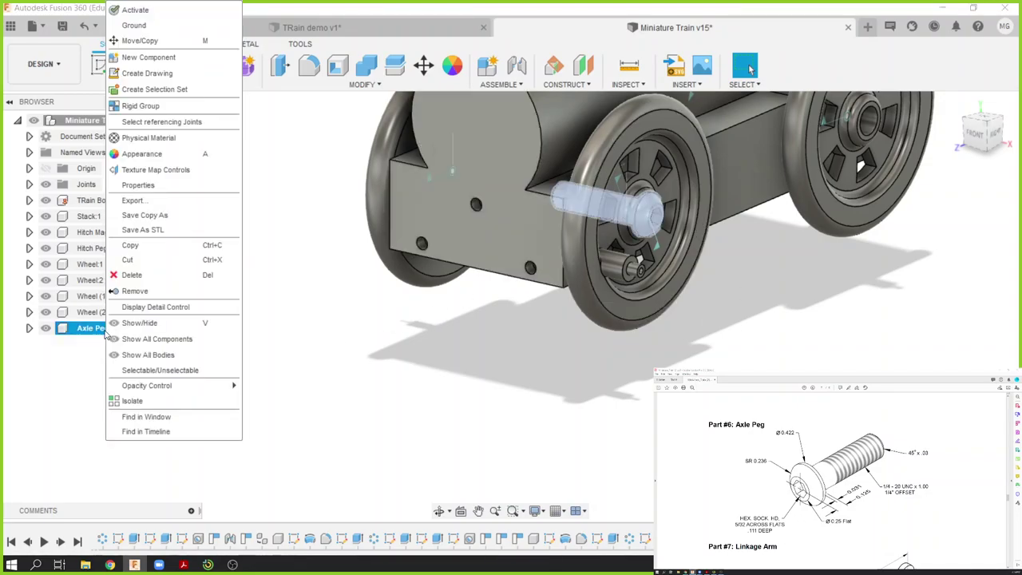
{"action": "left_click", "coordinate": [170, 246]}
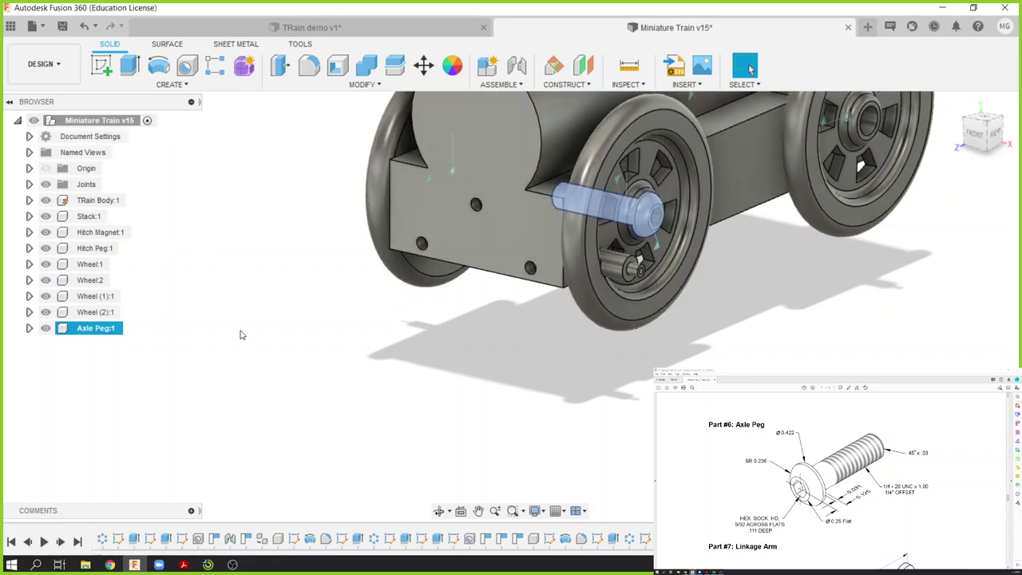
{"action": "right_click", "coordinate": [244, 334]}
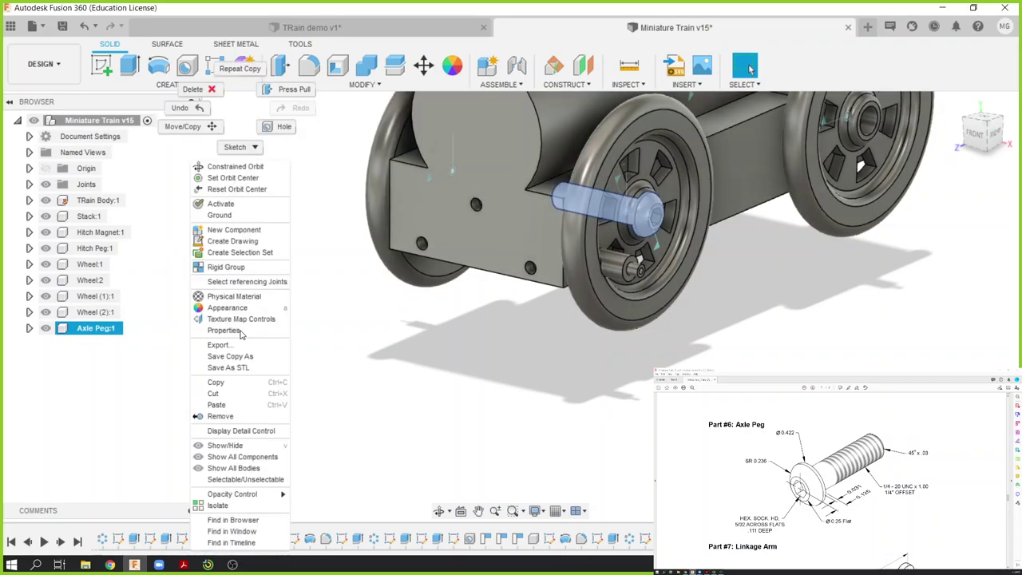
{"action": "left_click", "coordinate": [249, 405]}
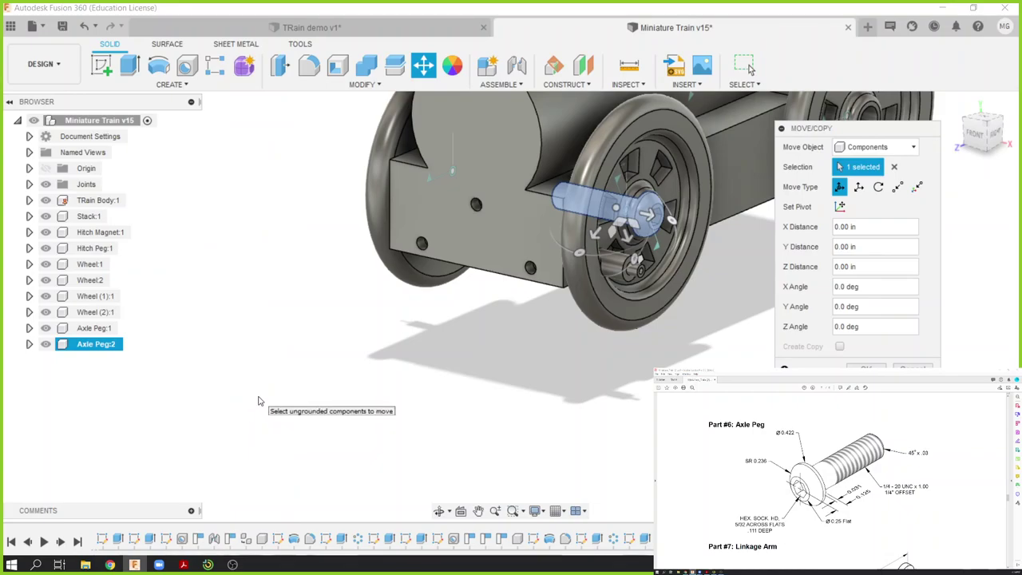
{"action": "key", "text": "Return"}
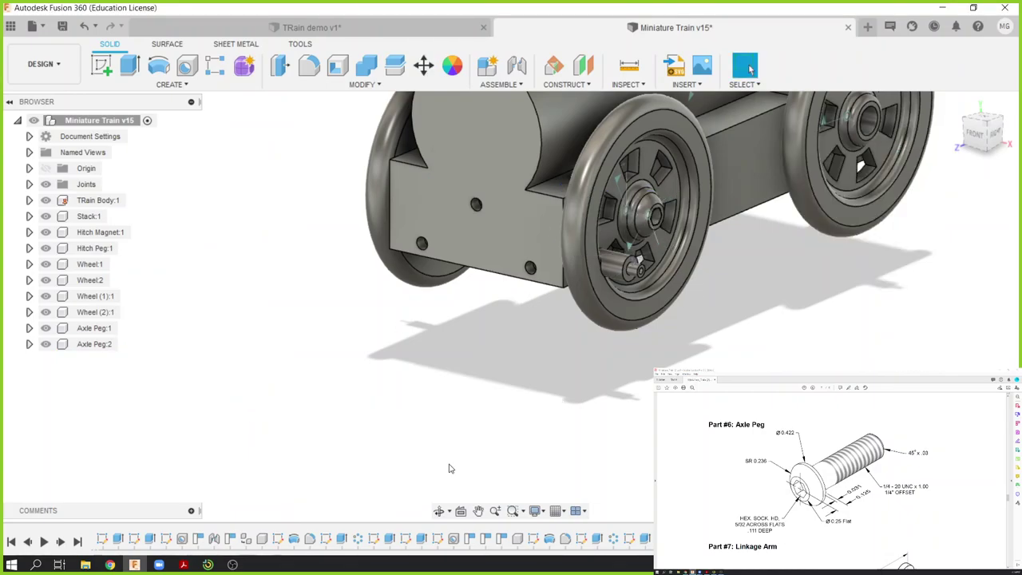
{"action": "key", "text": "F6"}
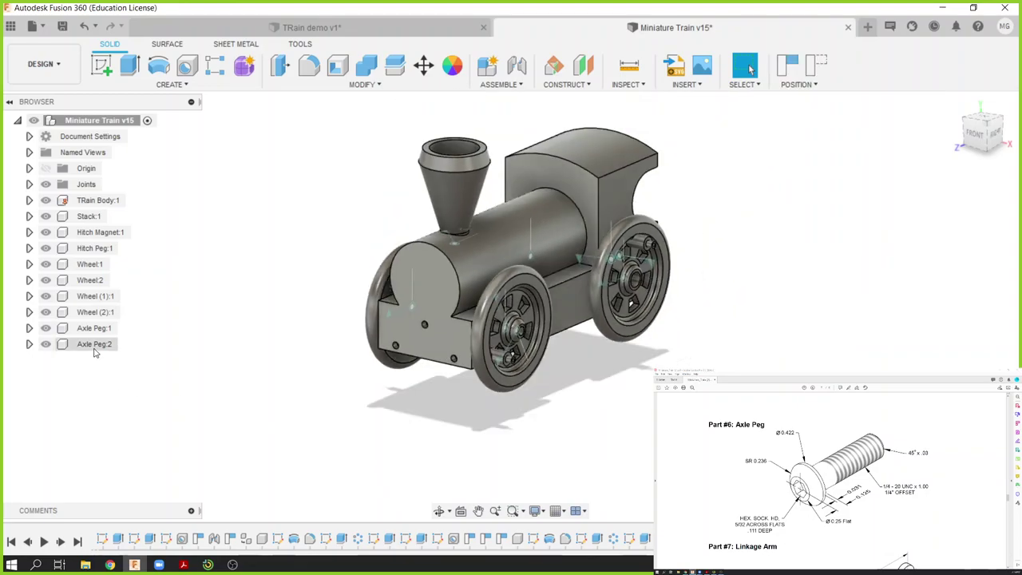
{"action": "left_click", "coordinate": [120, 344]}
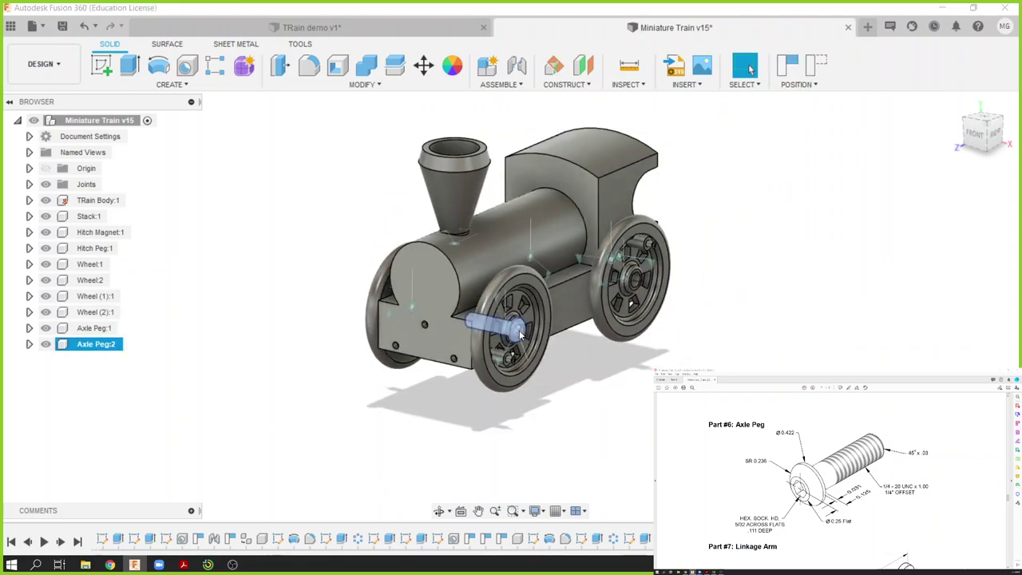
{"action": "key", "text": "Escape"}
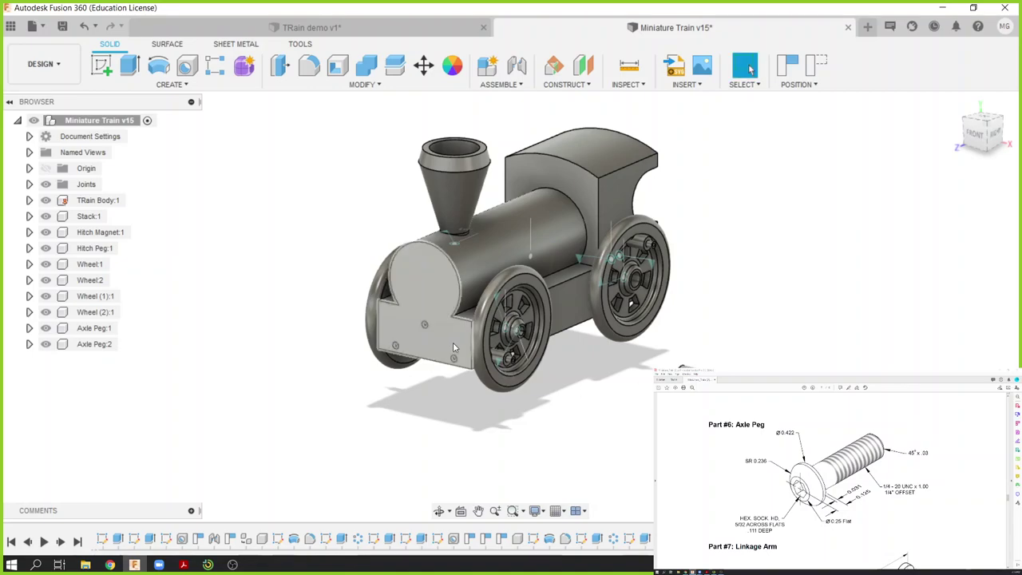
Step: Paste Axle Peg:3 and slide it 2.80 in out from the wheel
{"action": "right_click", "coordinate": [313, 362]}
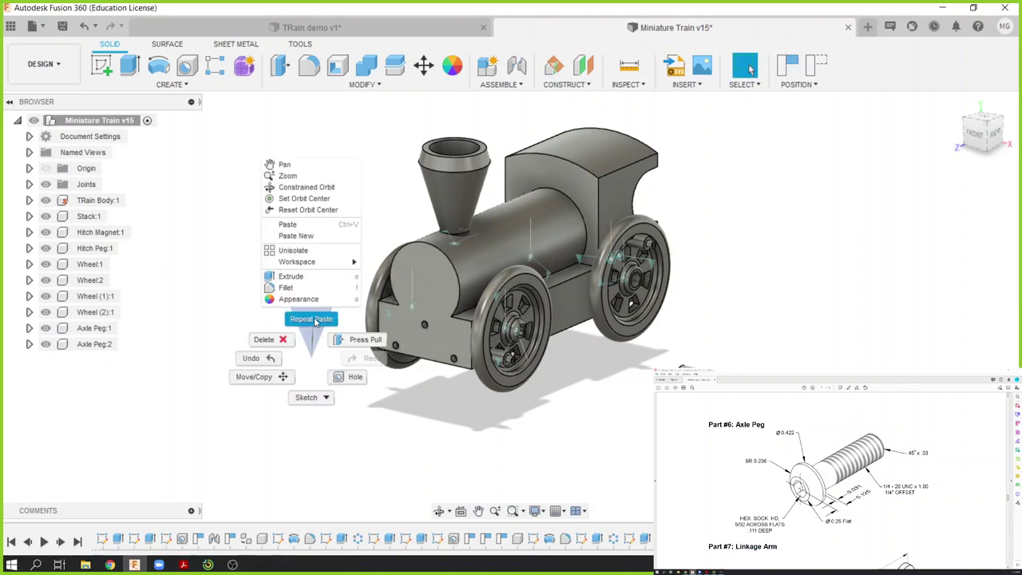
{"action": "left_click", "coordinate": [315, 228]}
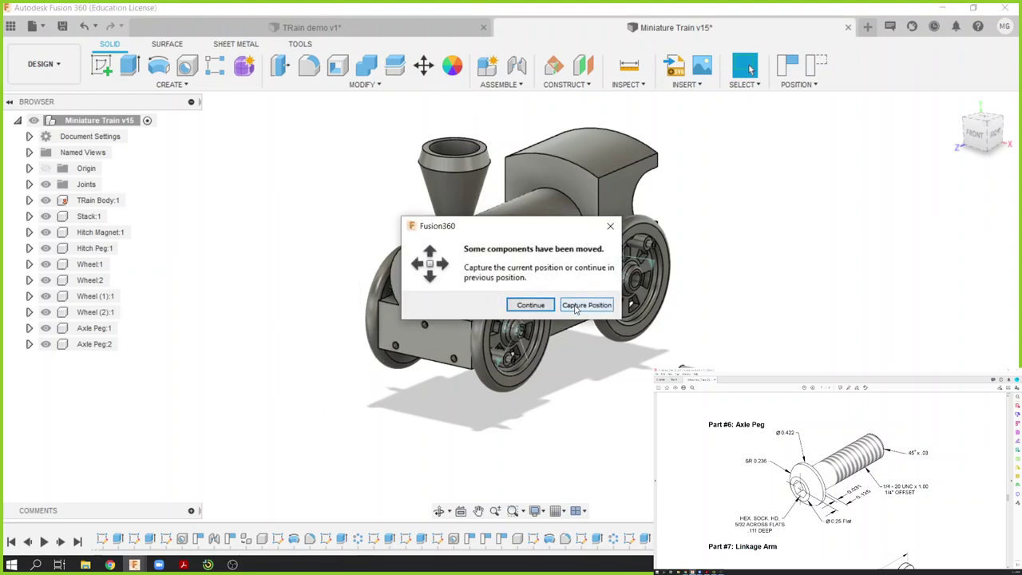
{"action": "left_click", "coordinate": [585, 306]}
{"action": "key", "text": "ctrl+v"}
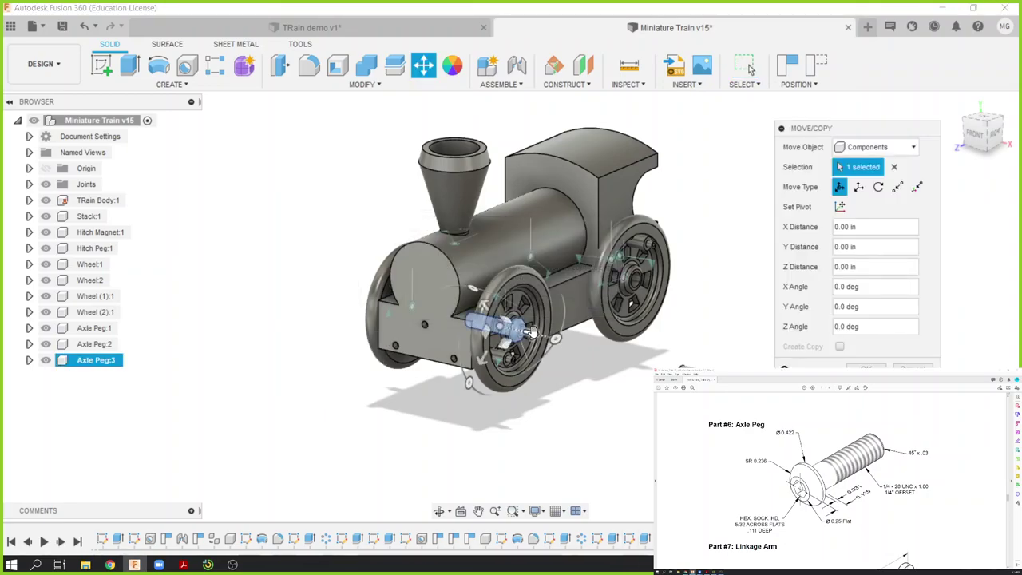
{"action": "left_click_drag", "start_coordinate": [531, 332], "coordinate": [663, 362]}
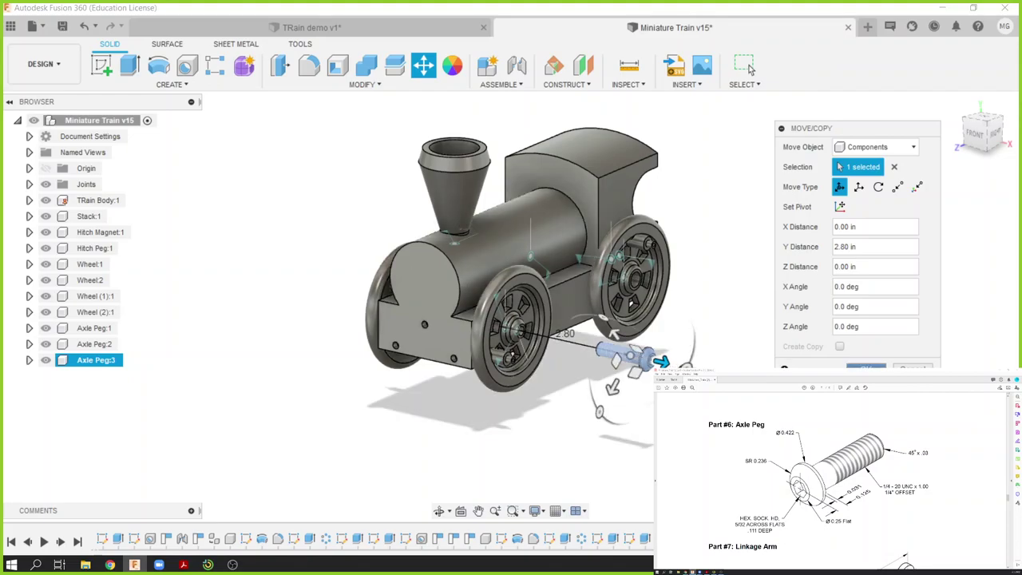
{"action": "key", "text": "Return"}
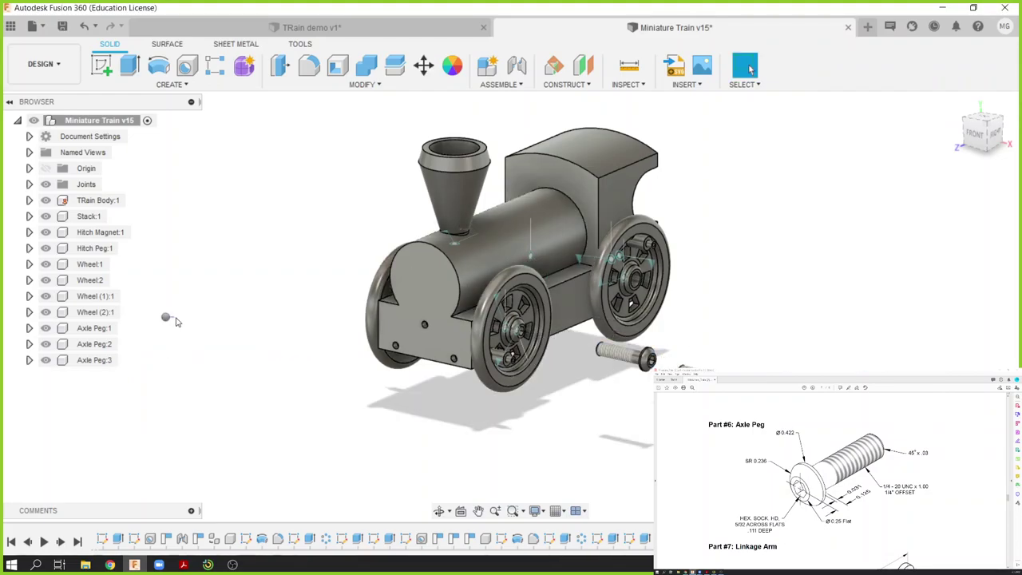
Step: Paste Axle Peg:4 and move it 1.70 in toward the wheels
{"action": "right_click_drag", "start_coordinate": [179, 323], "coordinate": [182, 323]}
{"action": "right_click", "coordinate": [181, 322]}
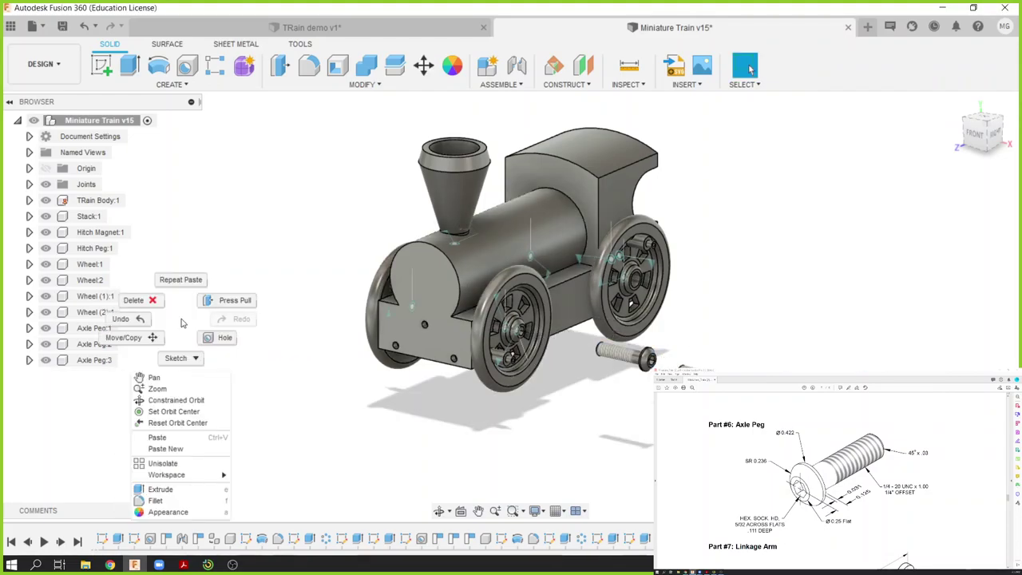
{"action": "left_click", "coordinate": [184, 334]}
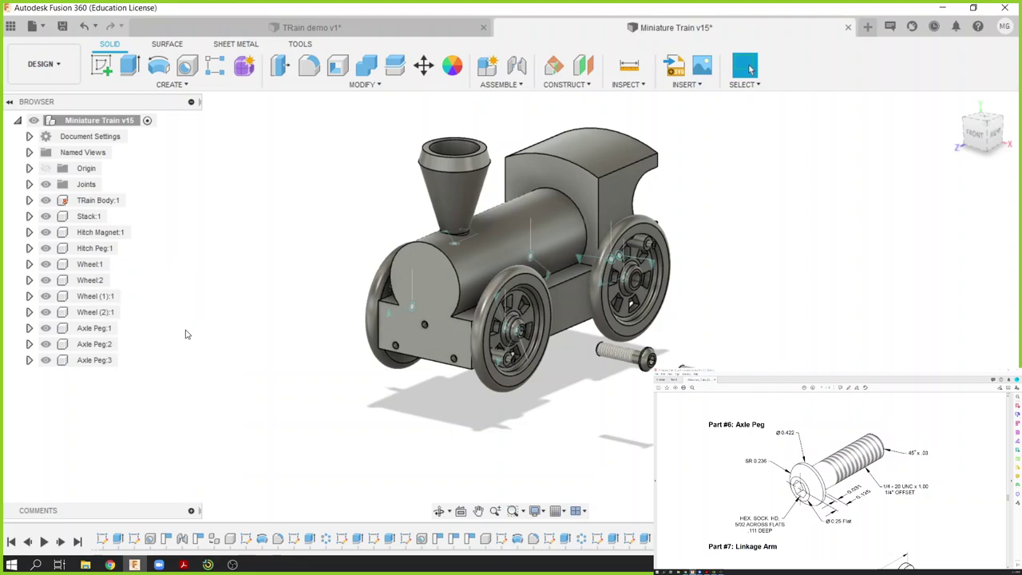
{"action": "right_click", "coordinate": [185, 333]}
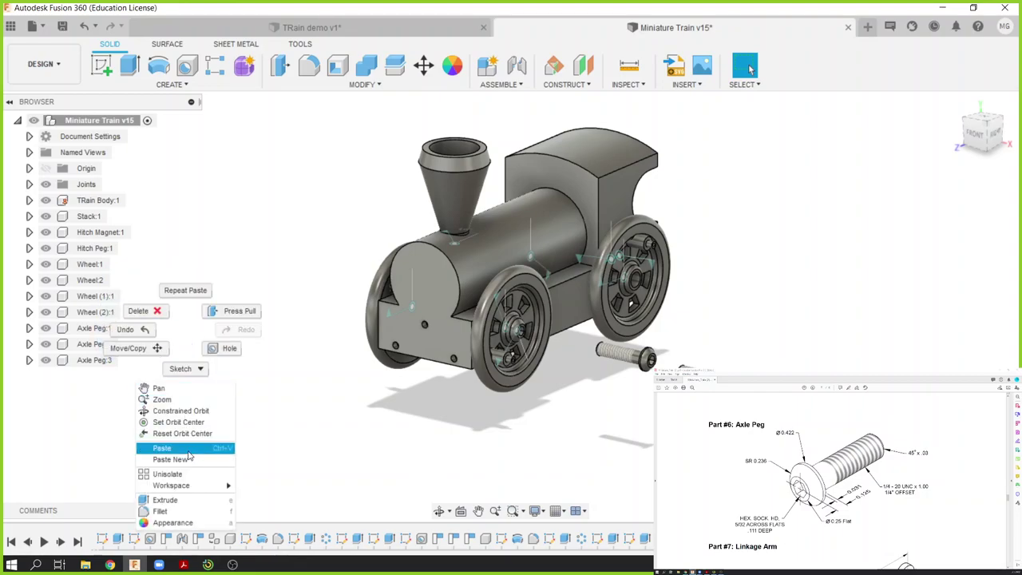
{"action": "left_click", "coordinate": [189, 454]}
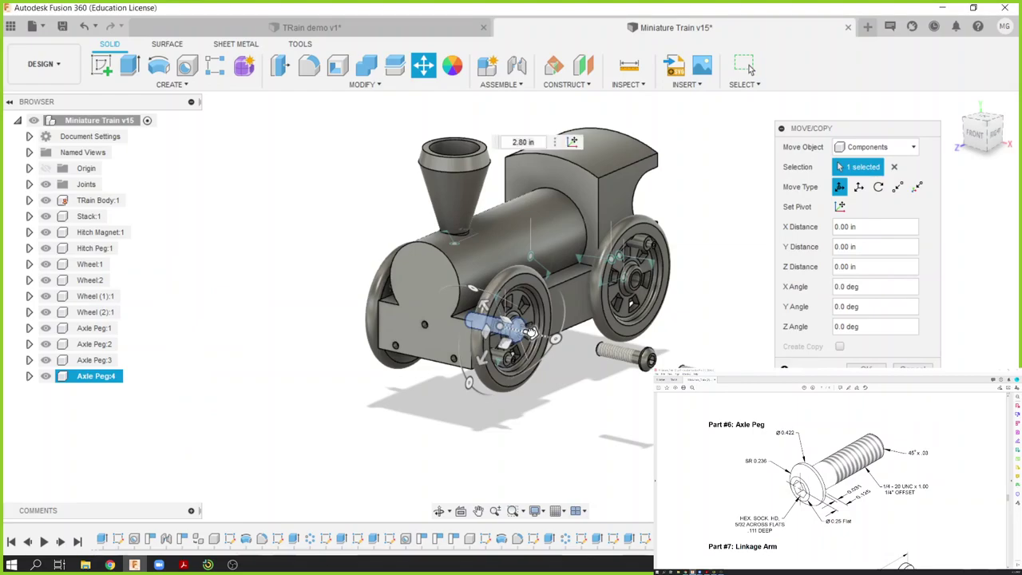
{"action": "left_click_drag", "start_coordinate": [532, 333], "coordinate": [531, 419]}
{"action": "key", "text": "Return"}
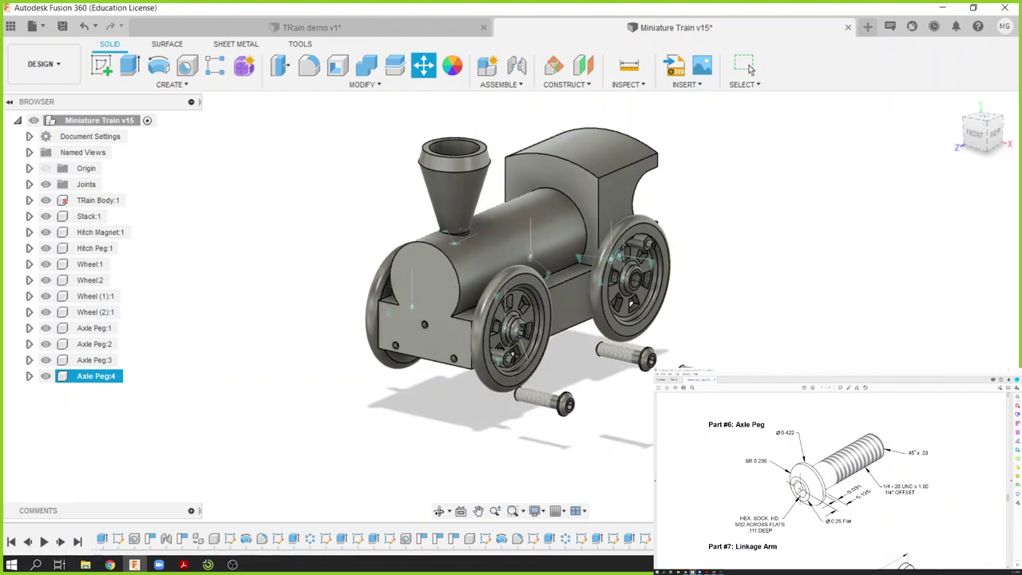
{"action": "left_click", "coordinate": [749, 70]}
Step: Create a joint seating Axle Peg:2 into the Wheel:1 hub at 0.0 deg alignment
{"action": "left_click", "coordinate": [498, 84]}
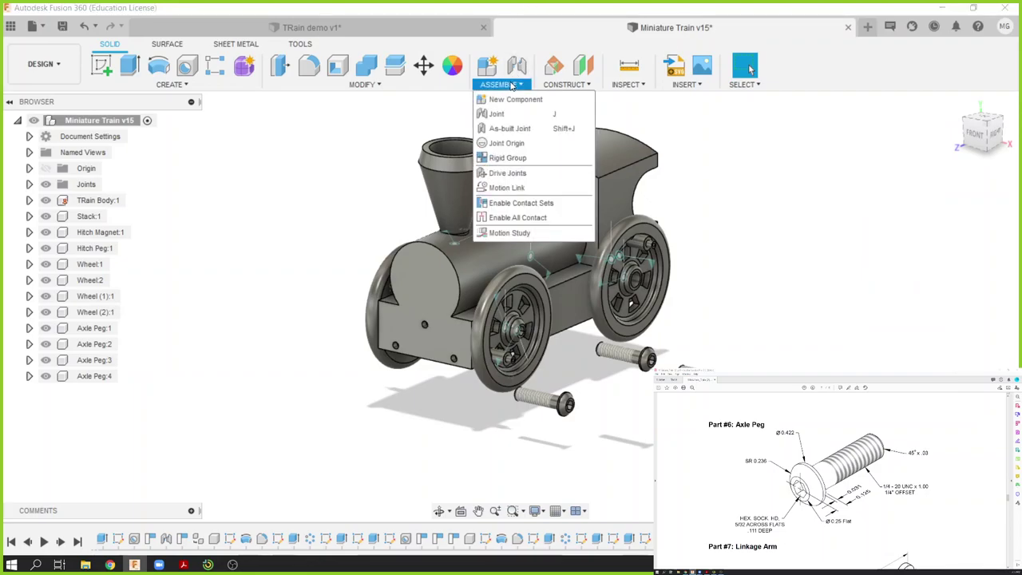
{"action": "left_click", "coordinate": [495, 111]}
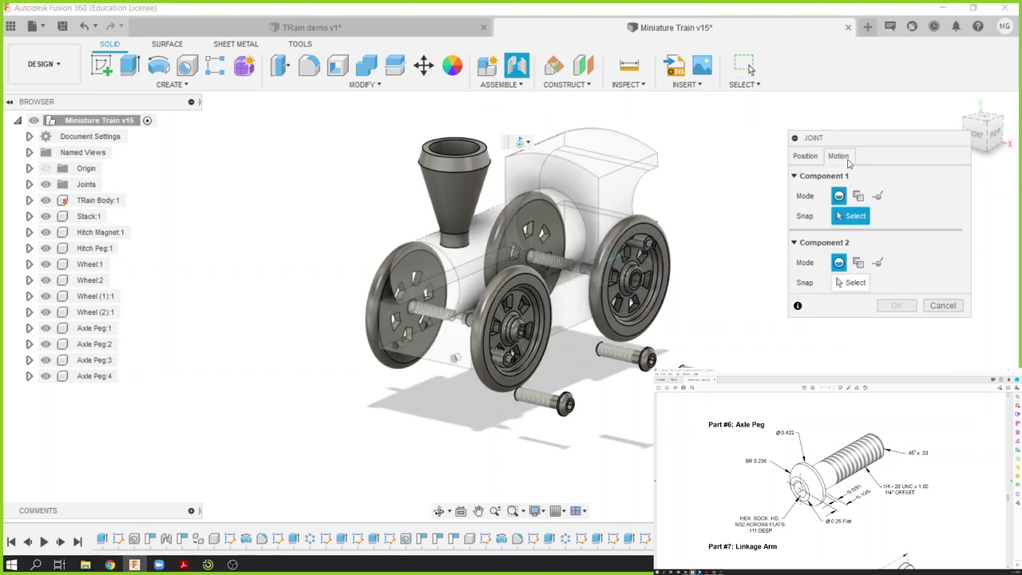
{"action": "left_click", "coordinate": [839, 155]}
{"action": "left_click", "coordinate": [808, 156]}
{"action": "scroll", "coordinate": [701, 387], "scroll_direction": "up", "scroll_amount": 3}
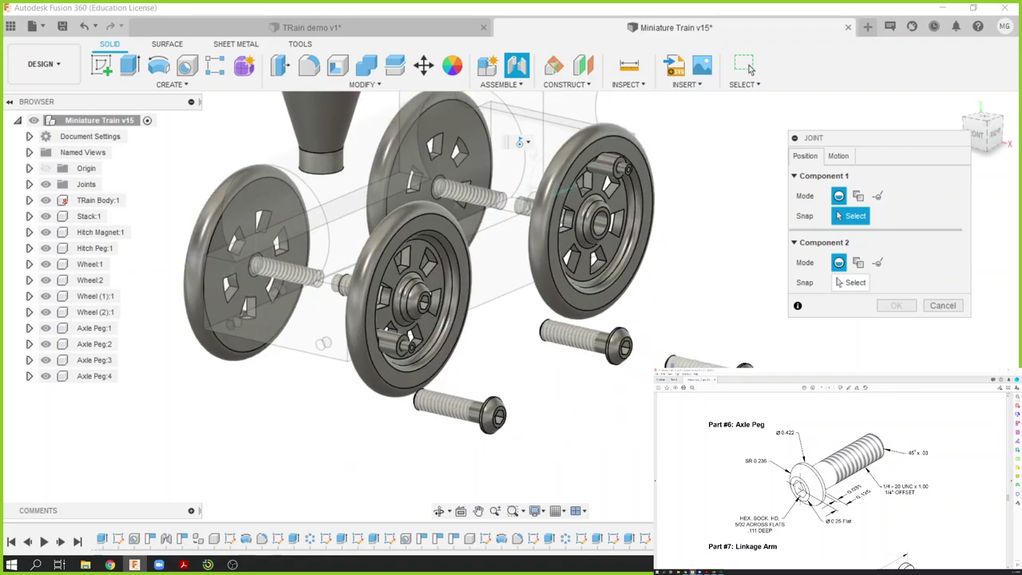
{"action": "scroll", "coordinate": [725, 379], "scroll_direction": "up", "scroll_amount": 3}
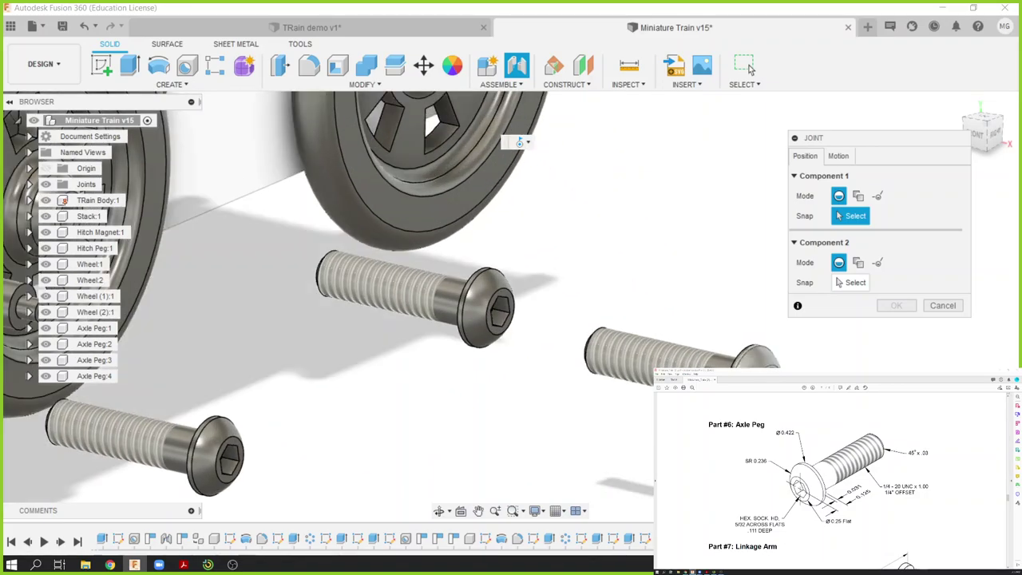
{"action": "mouse_move", "coordinate": [515, 139]}
{"action": "middle_mouse_down", "text": "shift"}
{"action": "mouse_move", "coordinate": [72, 493]}
{"action": "mouse_move", "coordinate": [520, 142]}
{"action": "middle_mouse_up", "text": "shift"}
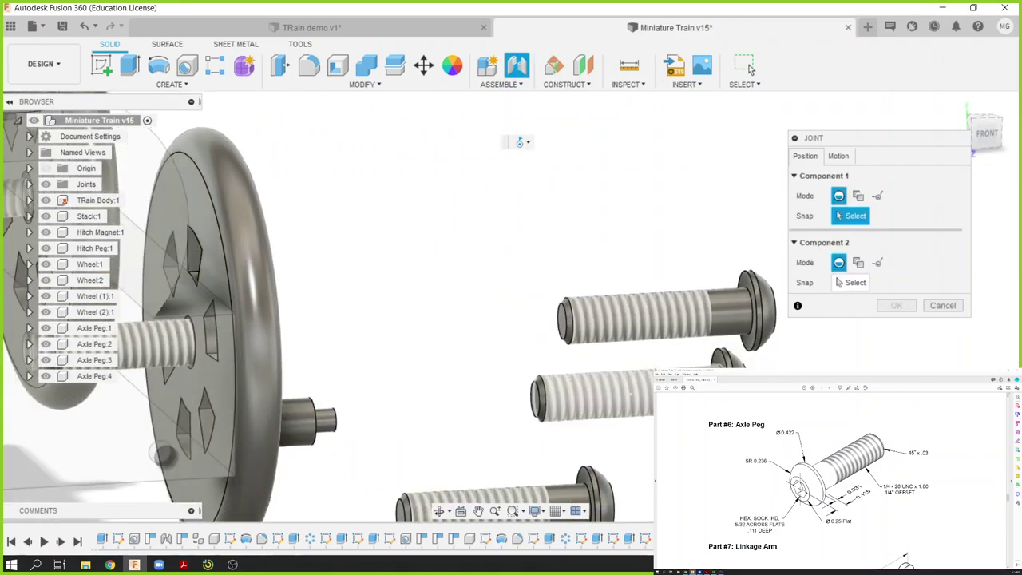
{"action": "left_click", "coordinate": [603, 401]}
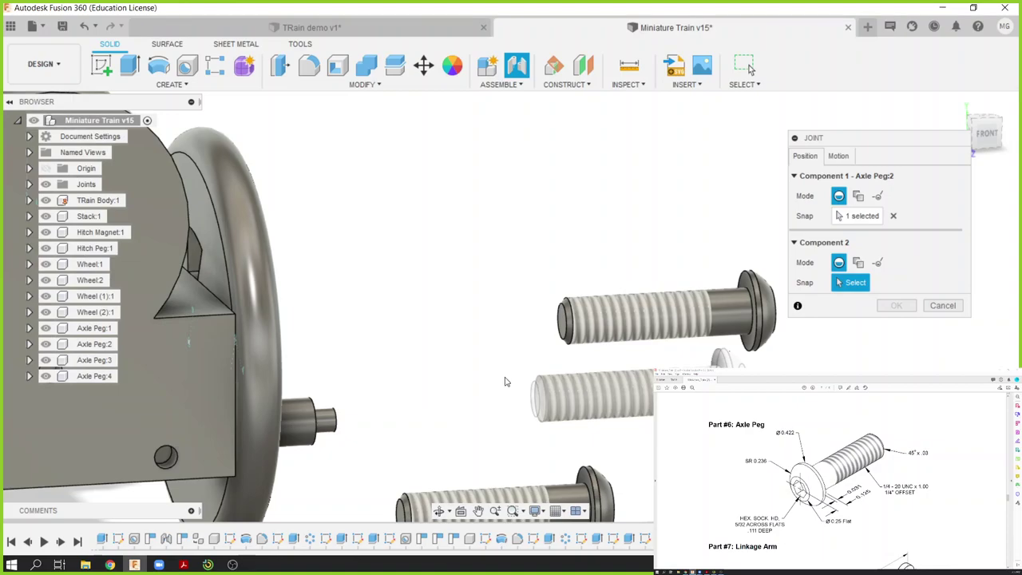
{"action": "middle_click_drag", "start_coordinate": [505, 382], "coordinate": [508, 193], "text": "shift"}
{"action": "scroll", "coordinate": [523, 186], "scroll_direction": "up", "scroll_amount": 3}
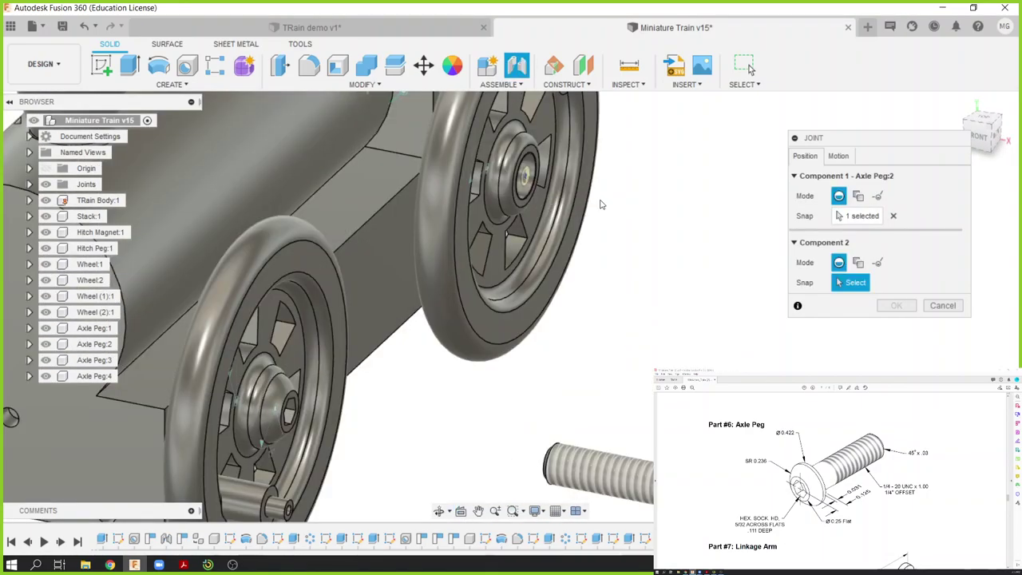
{"action": "left_click", "coordinate": [527, 190]}
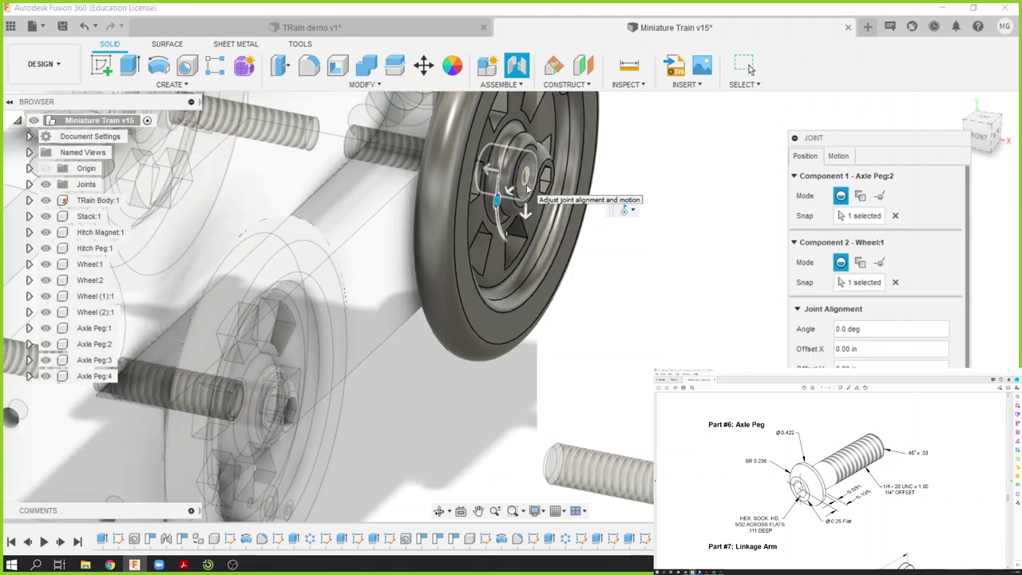
{"action": "key", "text": "Return"}
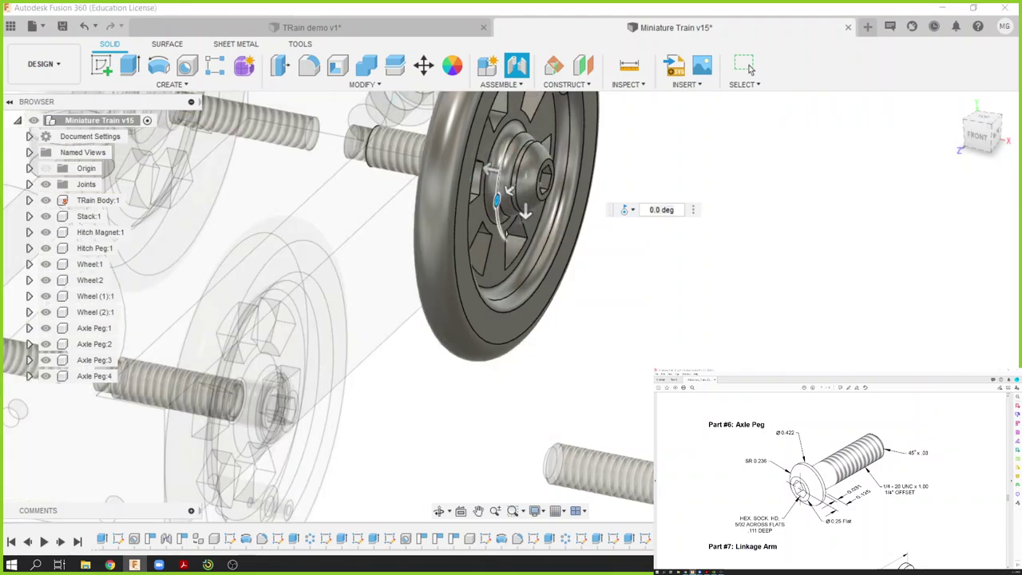
Step: Start an As-built Joint and cancel it
{"action": "scroll", "coordinate": [677, 363], "scroll_direction": "down", "scroll_amount": 5}
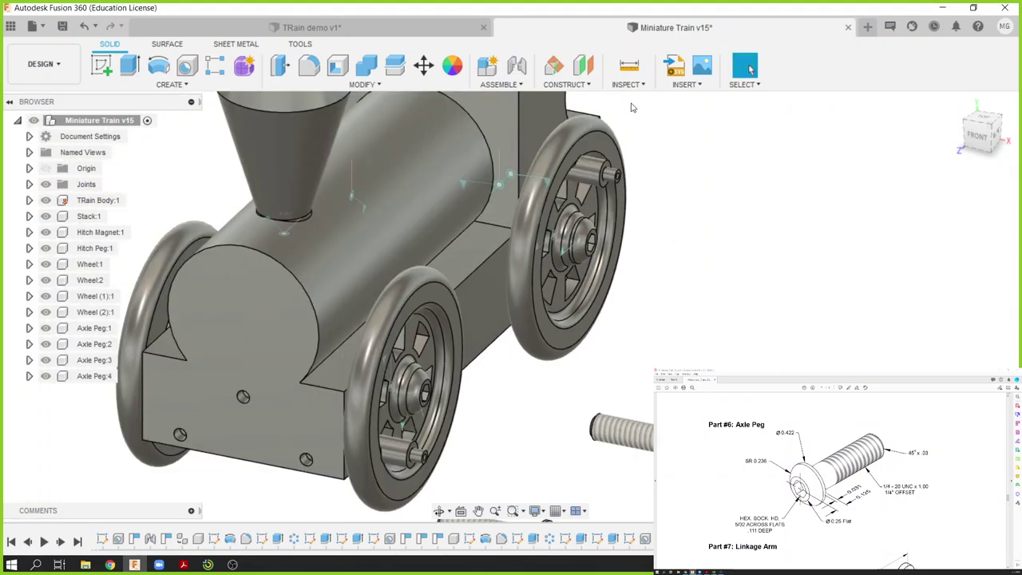
{"action": "left_click", "coordinate": [502, 84]}
{"action": "left_click", "coordinate": [519, 128]}
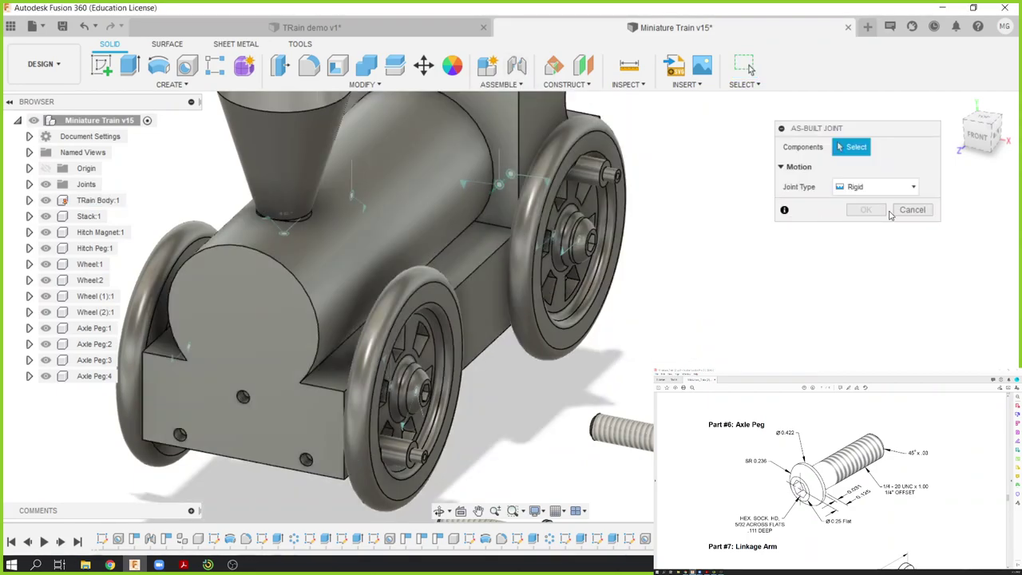
{"action": "left_click", "coordinate": [909, 209]}
Step: Joint Axle Peg:3 into the hub of Wheel (1):1
{"action": "left_click", "coordinate": [502, 84]}
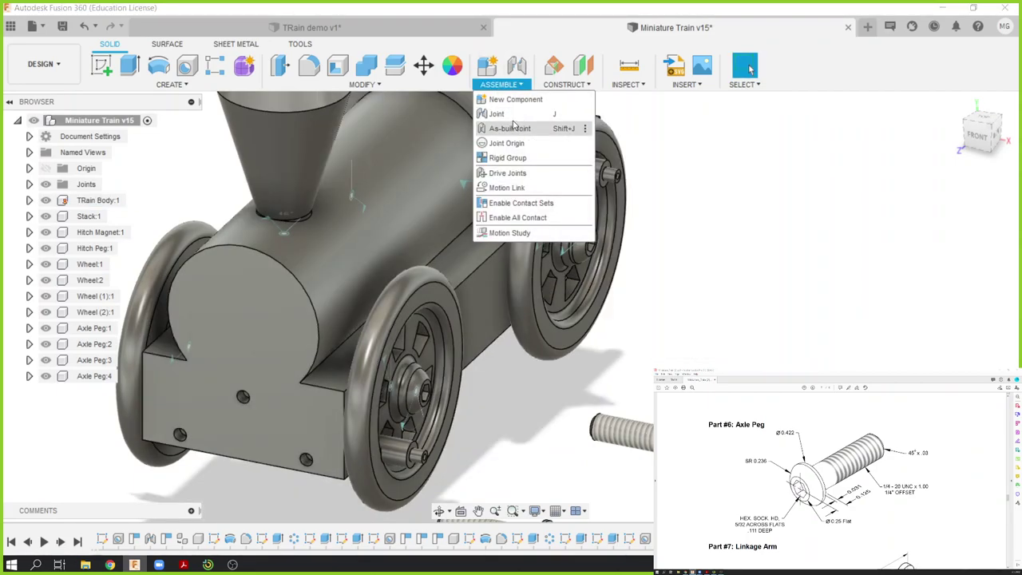
{"action": "left_click", "coordinate": [519, 113]}
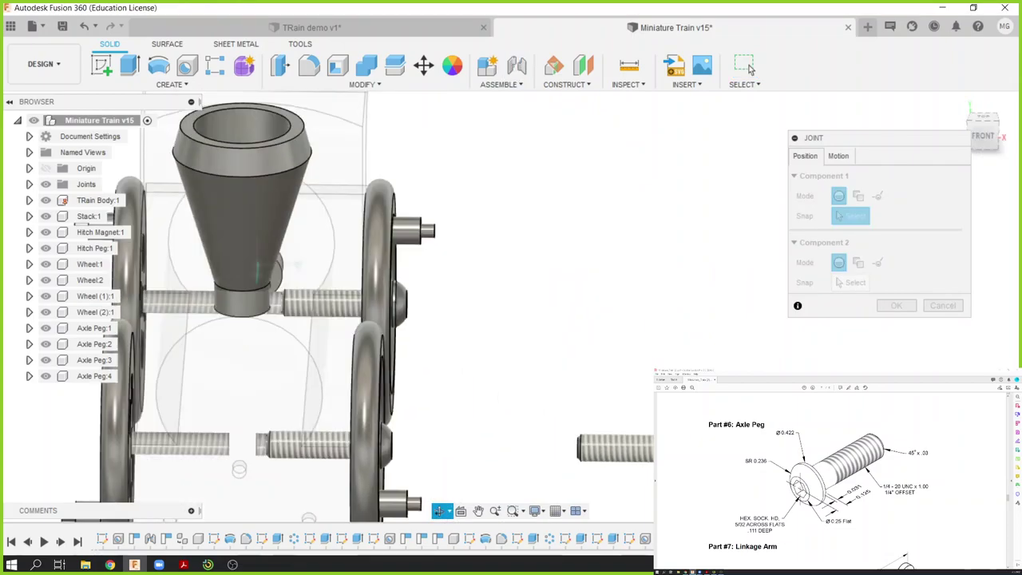
{"action": "left_click", "coordinate": [616, 474]}
{"action": "scroll", "coordinate": [479, 360], "scroll_direction": "down", "scroll_amount": 5}
{"action": "scroll", "coordinate": [429, 470], "scroll_direction": "up", "scroll_amount": 5}
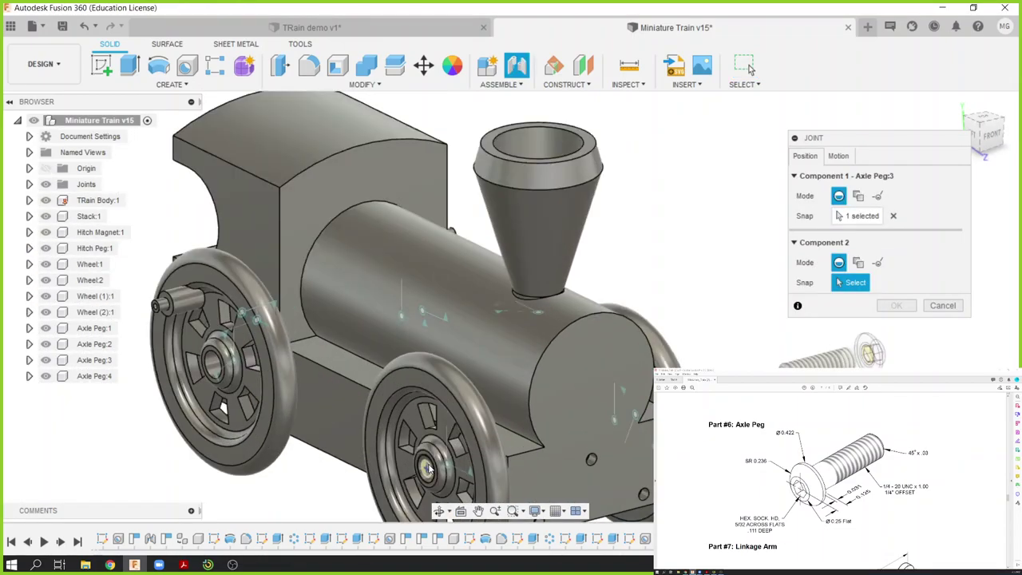
{"action": "left_click", "coordinate": [429, 470]}
{"action": "key", "text": "Return"}
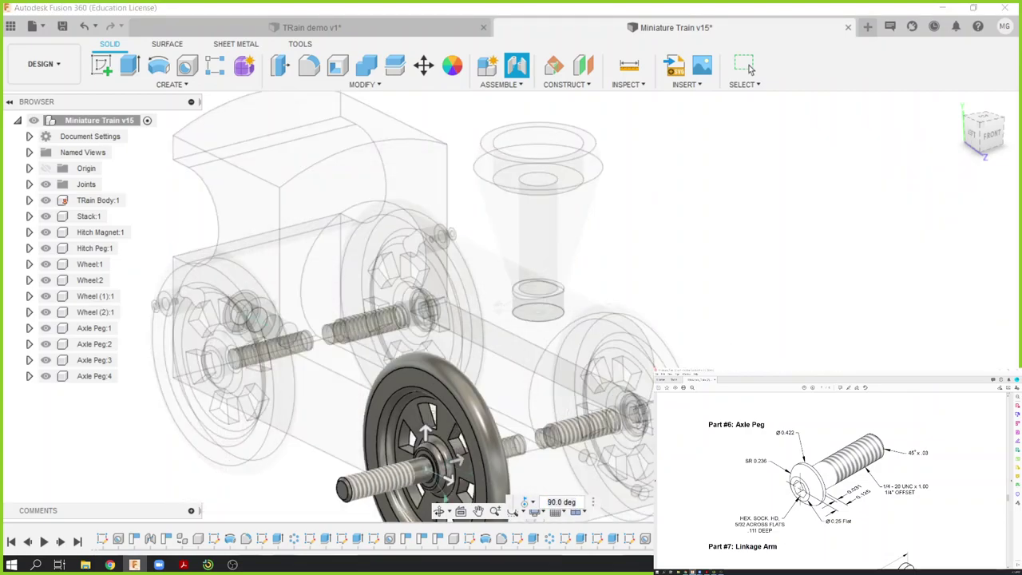
Step: Joint Axle Peg:4 into the hub of Wheel:2
{"action": "left_click", "coordinate": [502, 84]}
{"action": "left_click", "coordinate": [510, 118]}
{"action": "left_click", "coordinate": [208, 379]}
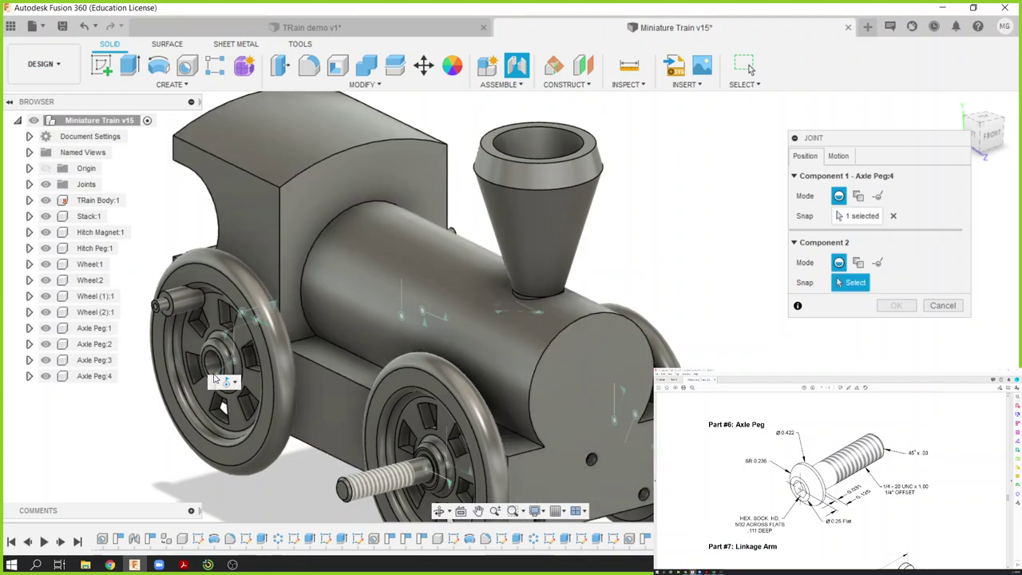
{"action": "left_click", "coordinate": [215, 373]}
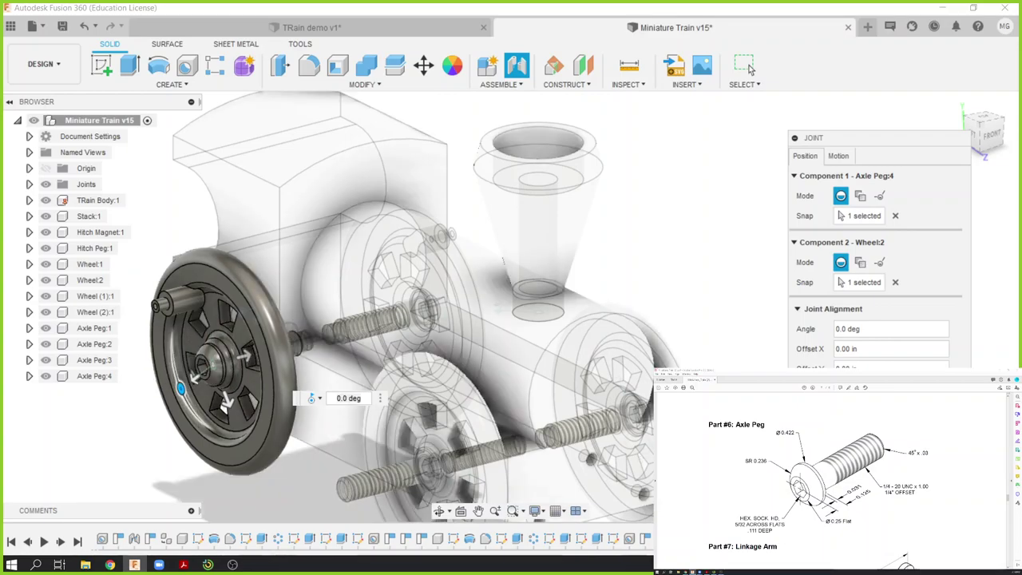
{"action": "left_click", "coordinate": [746, 67]}
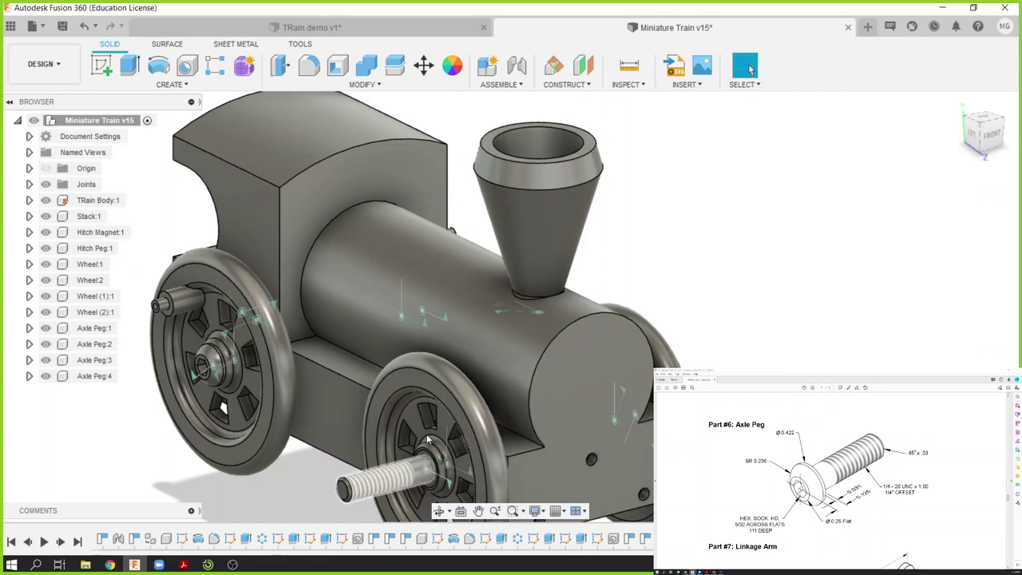
Step: Edit joint Rev10 from the browser's Joints list and confirm it at 90.0 deg alignment
{"action": "middle_click_drag", "start_coordinate": [444, 479], "coordinate": [451, 376]}
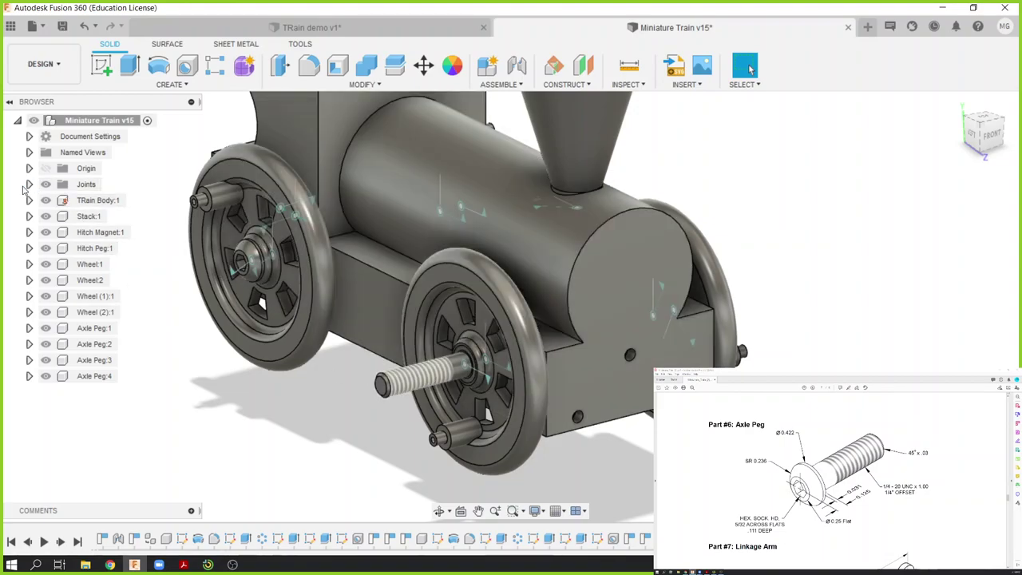
{"action": "left_click", "coordinate": [28, 185]}
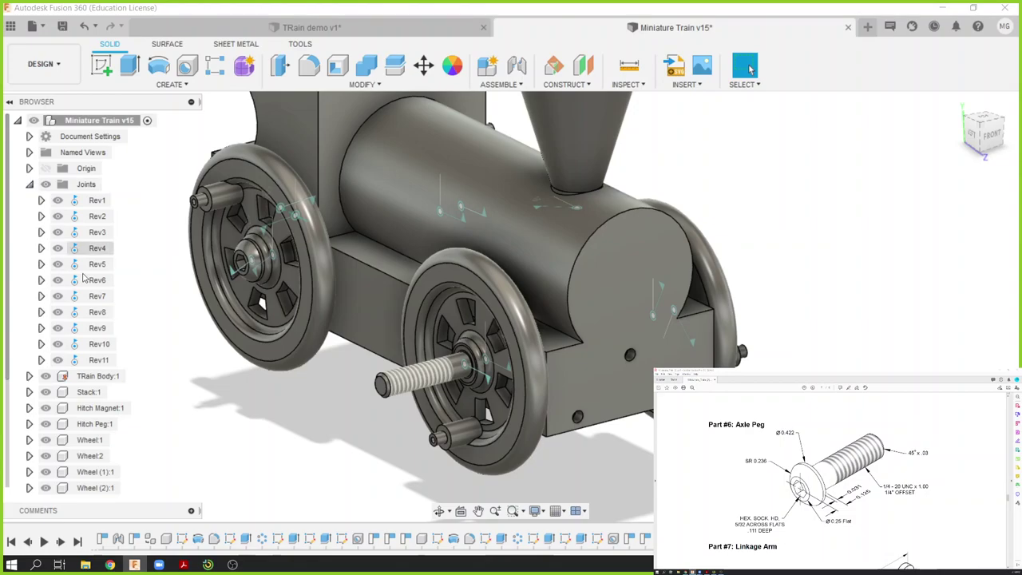
{"action": "right_click", "coordinate": [100, 345]}
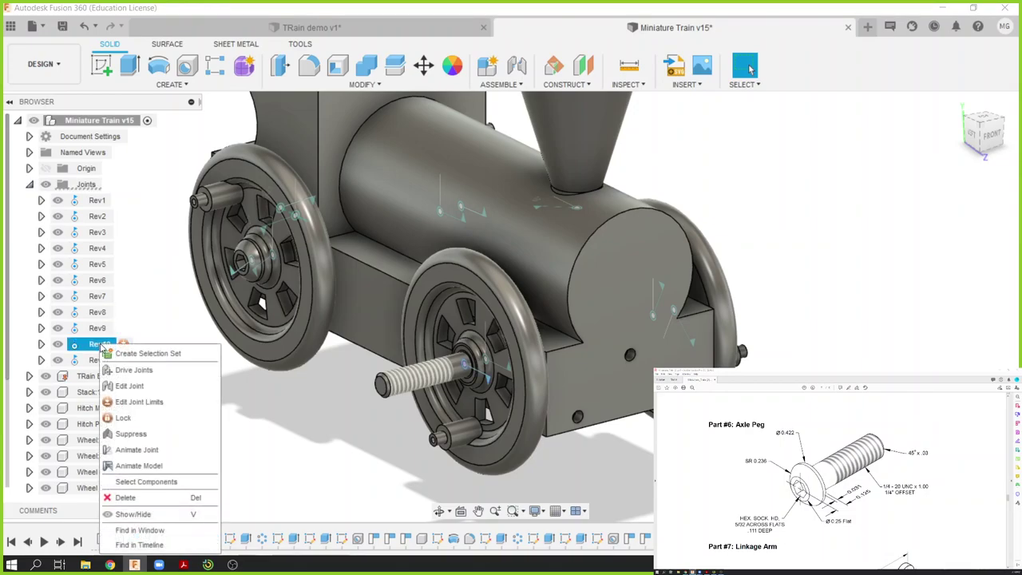
{"action": "left_click", "coordinate": [126, 386]}
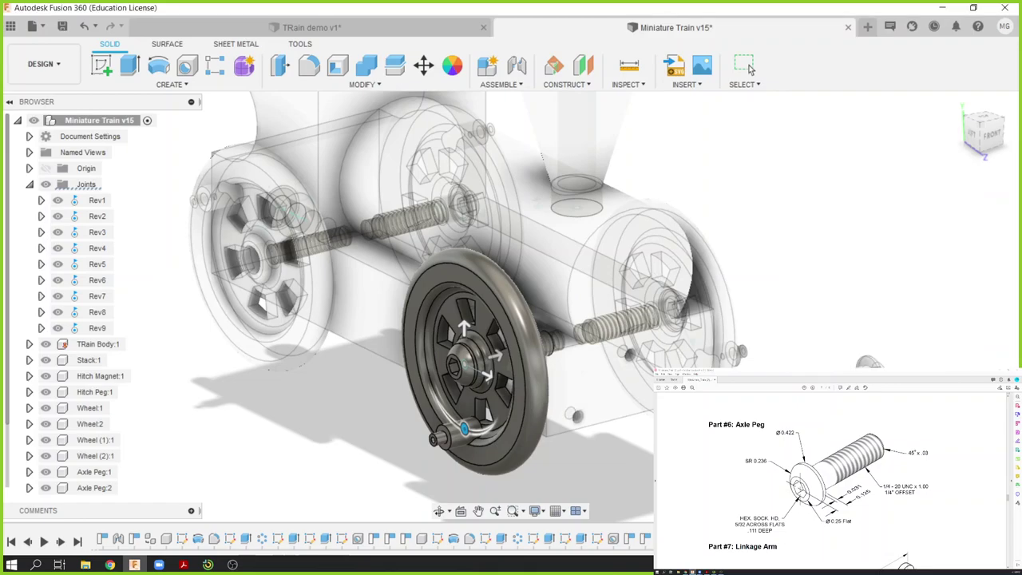
{"action": "key", "text": "Return"}
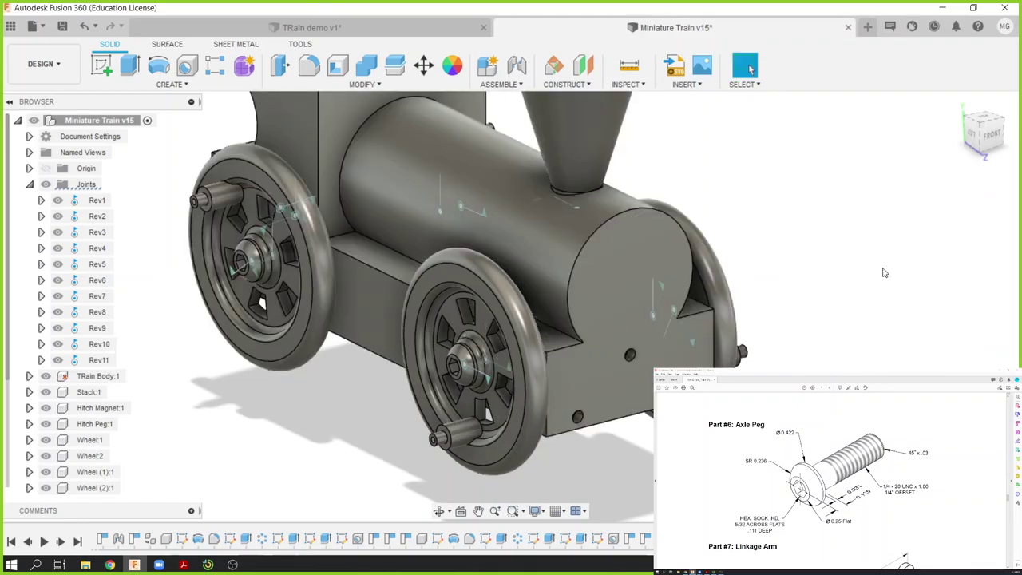